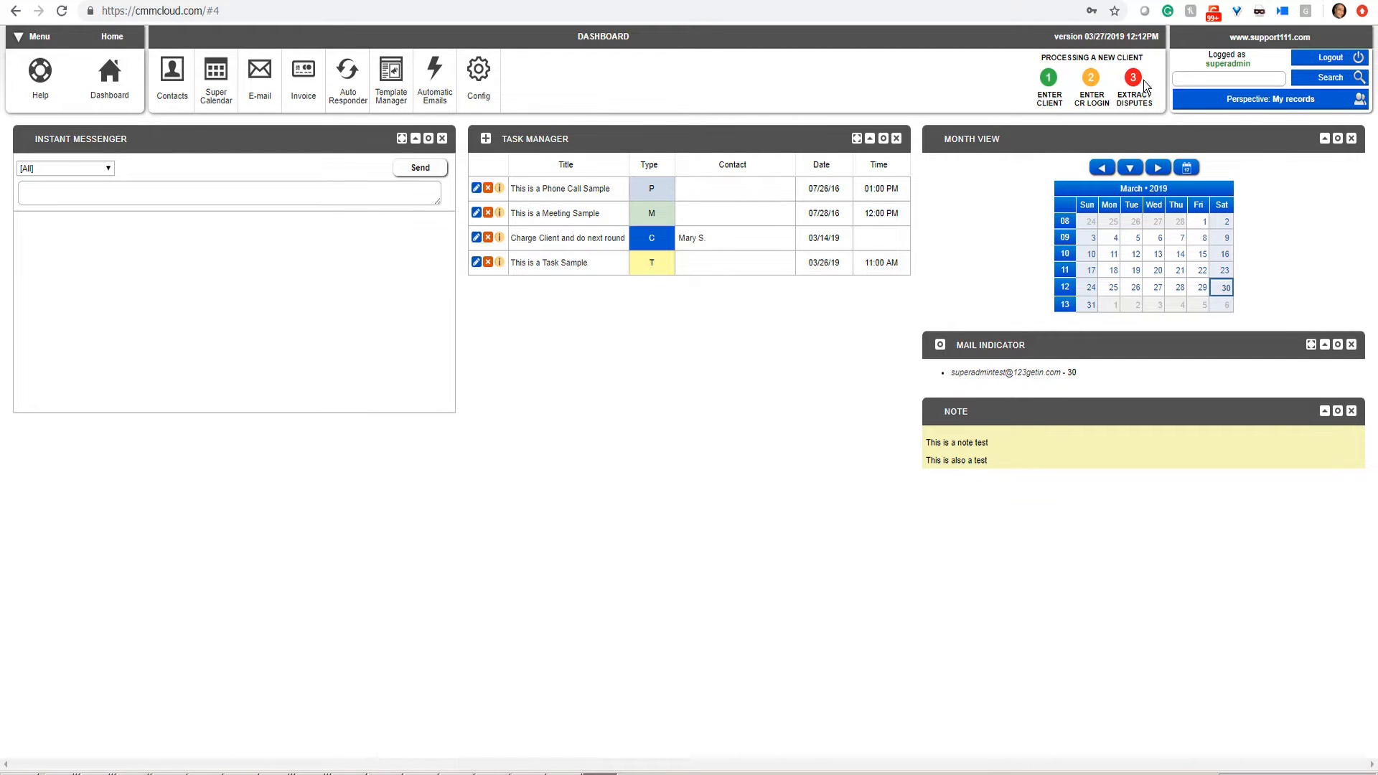
Step: Autofill the Add New Contact form, enter the client's SSN and date of birth, and save
left_click(1049, 79)
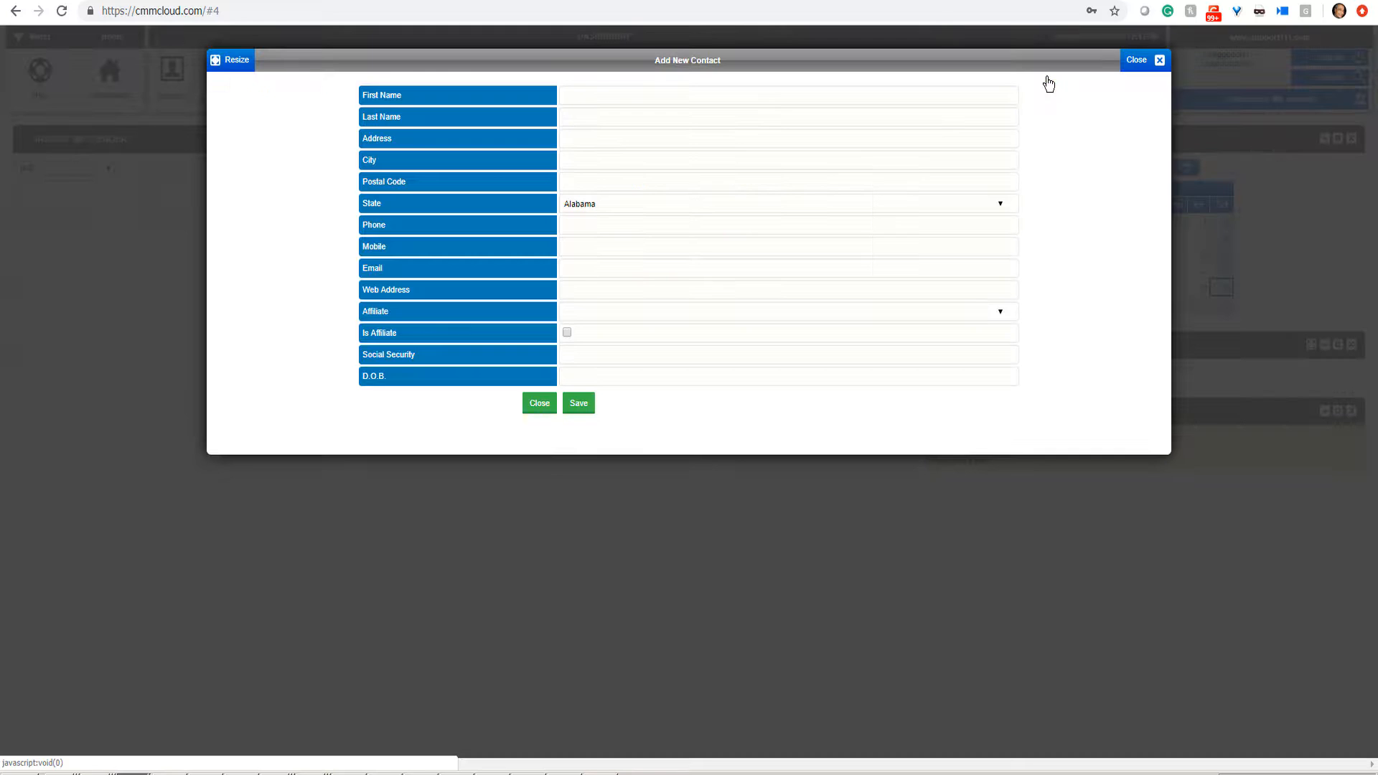
left_click(590, 97)
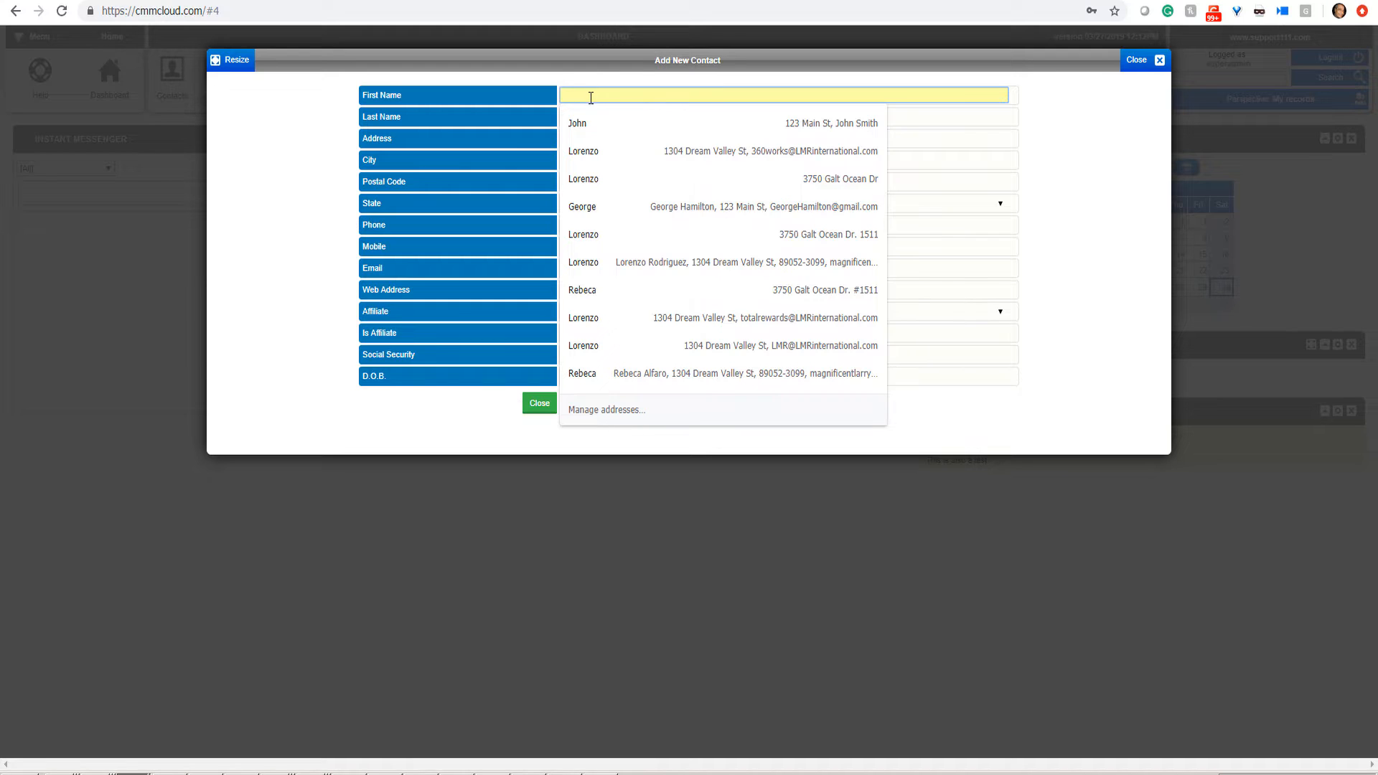
left_click(588, 132)
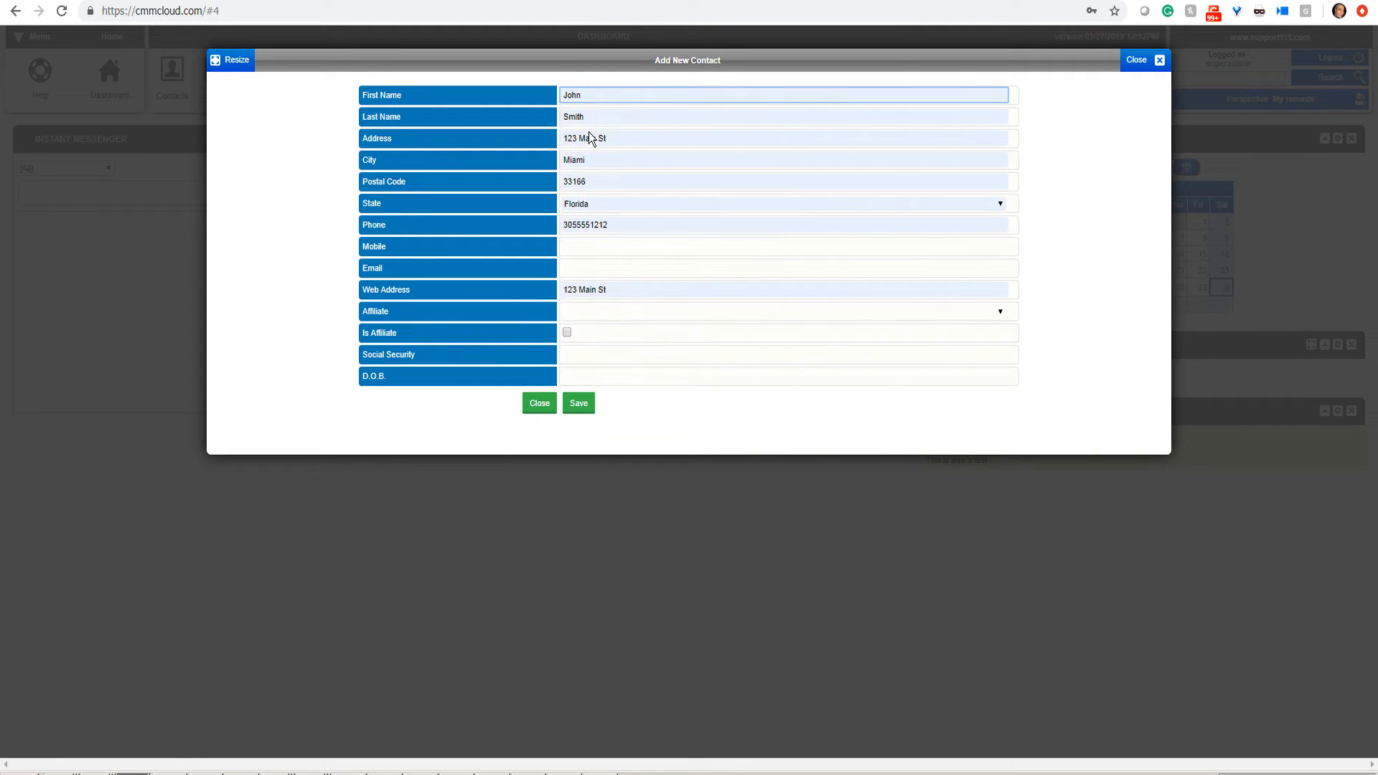
left_click(587, 352)
type("12")
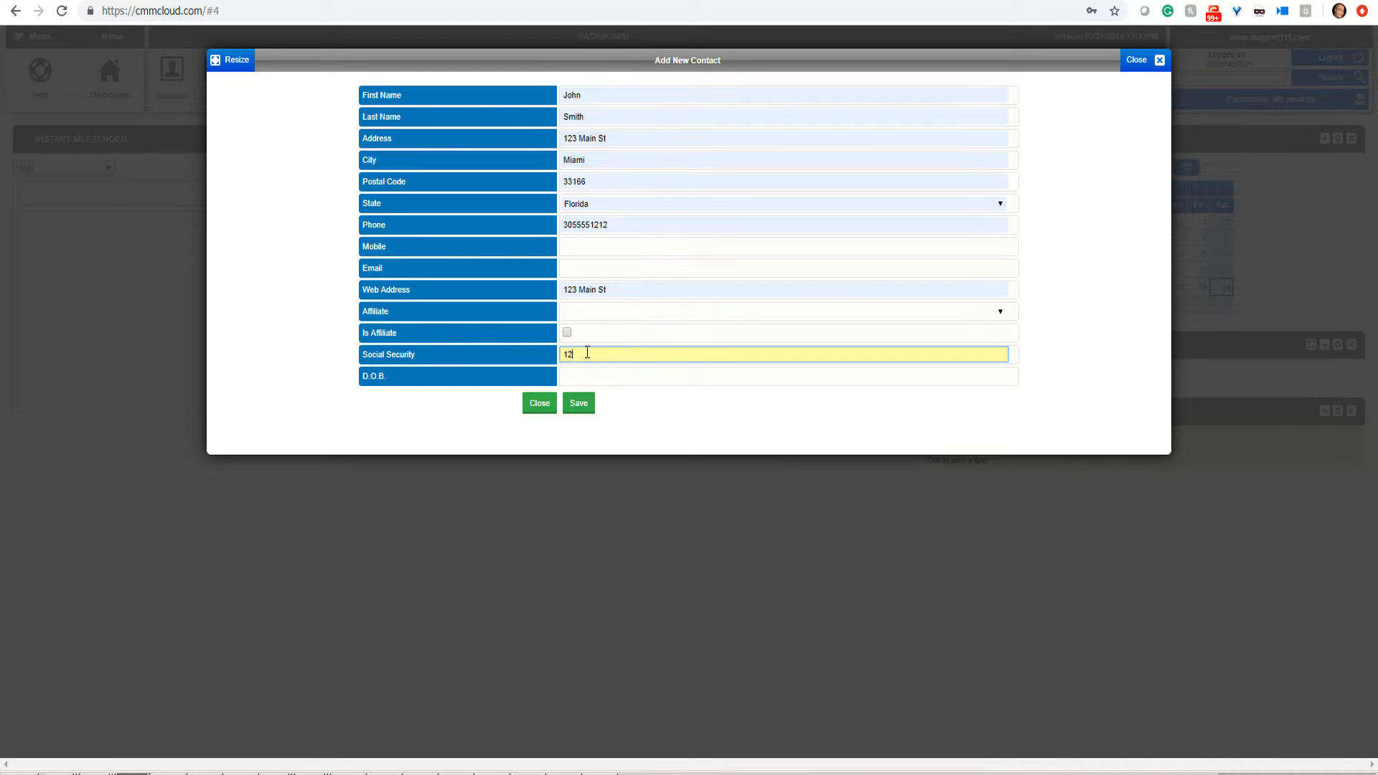
type("3-45-6789")
left_click(587, 370)
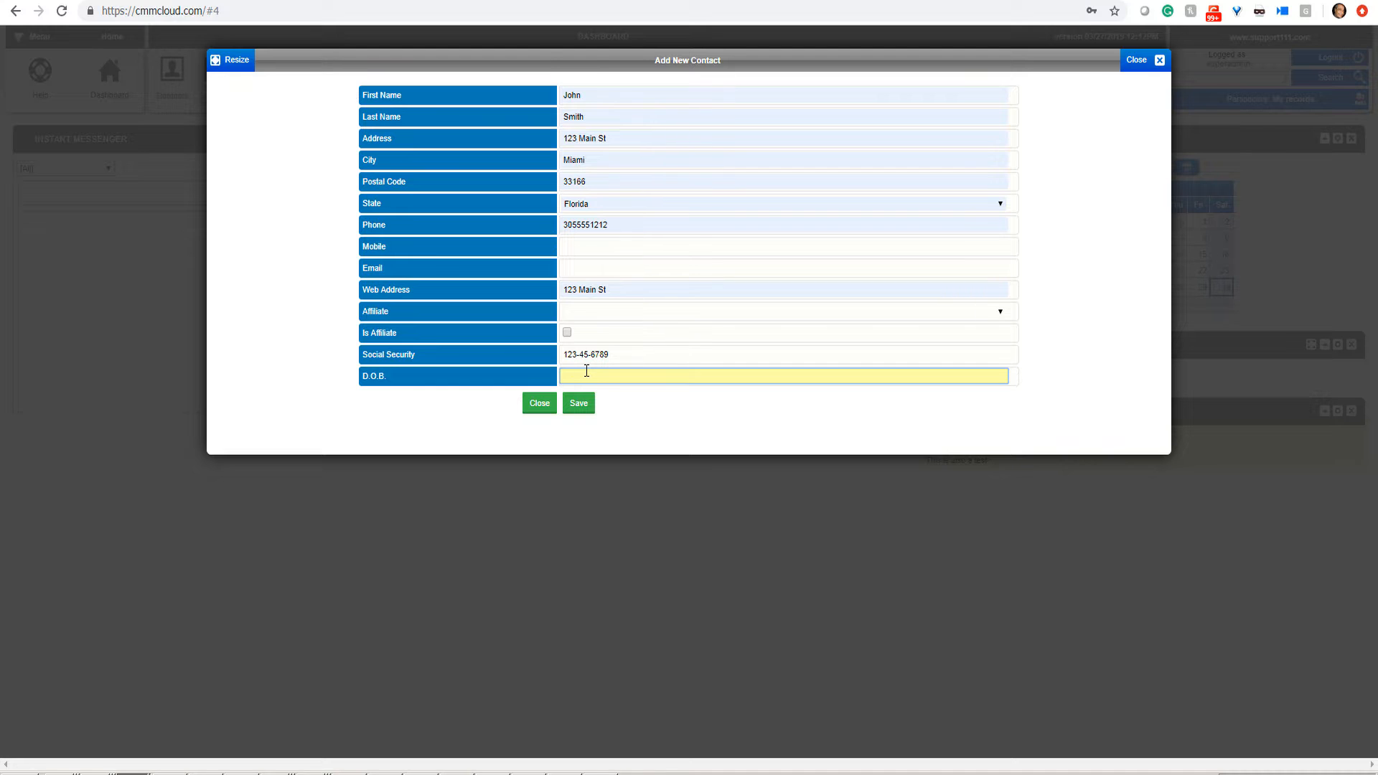
type("1/1/1990")
left_click(579, 404)
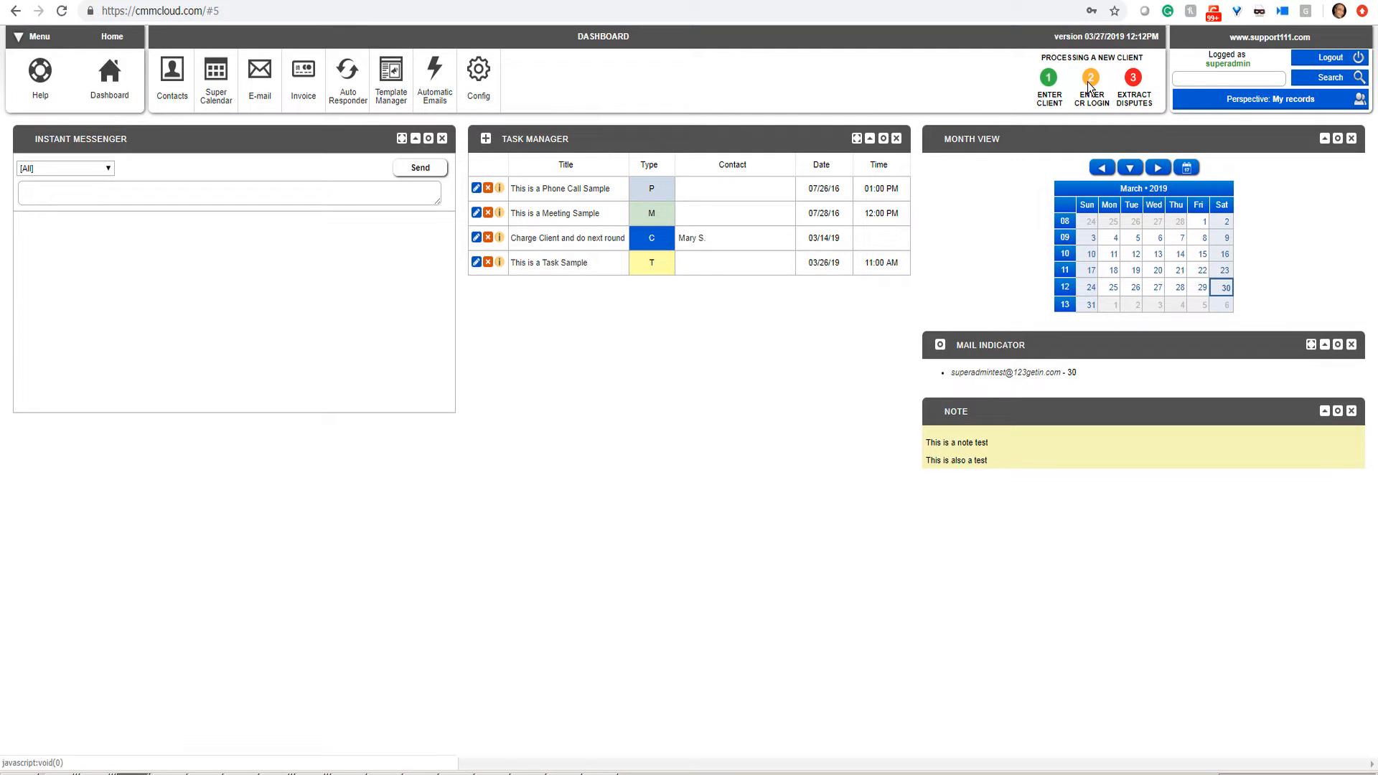
Step: Enter the IdentityIQ username, password and last four SSN digits under CR Login, and save
left_click(1090, 80)
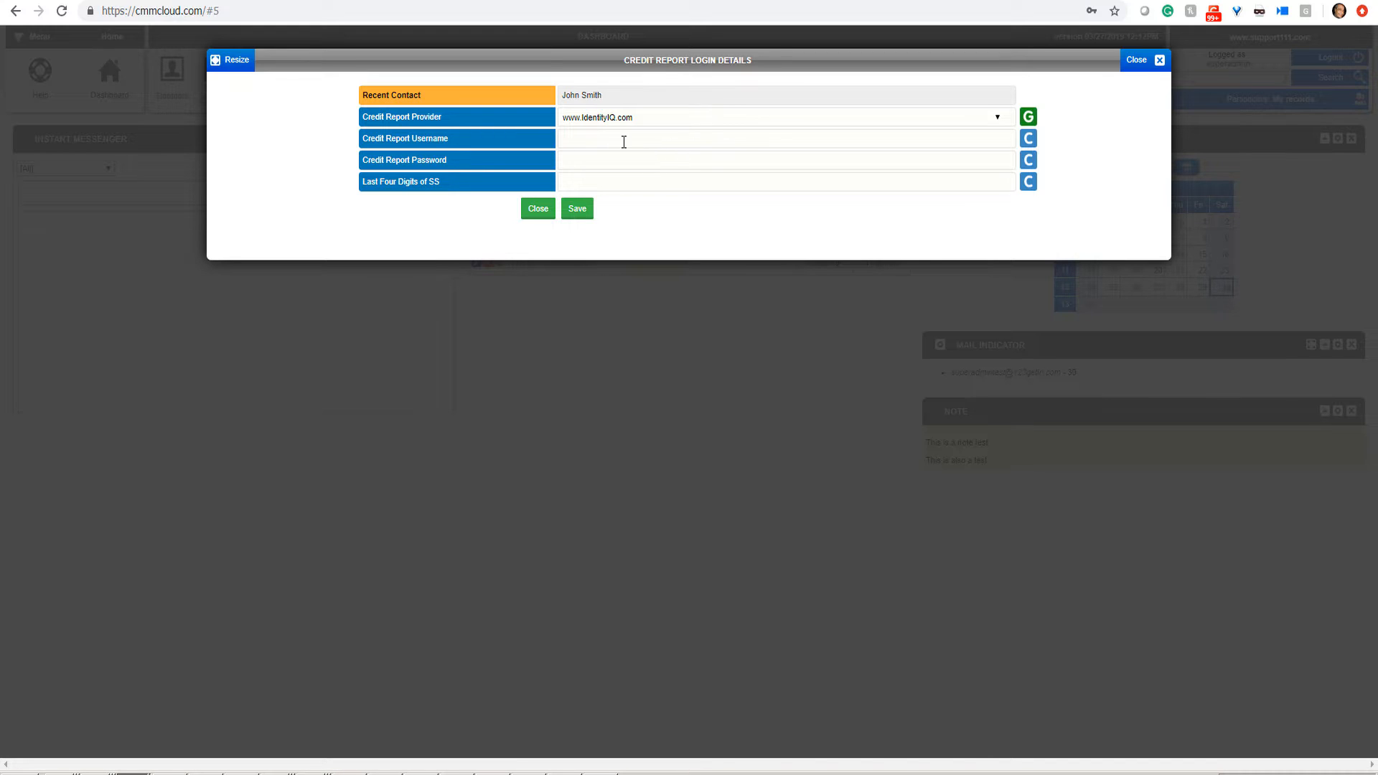
left_click(600, 140)
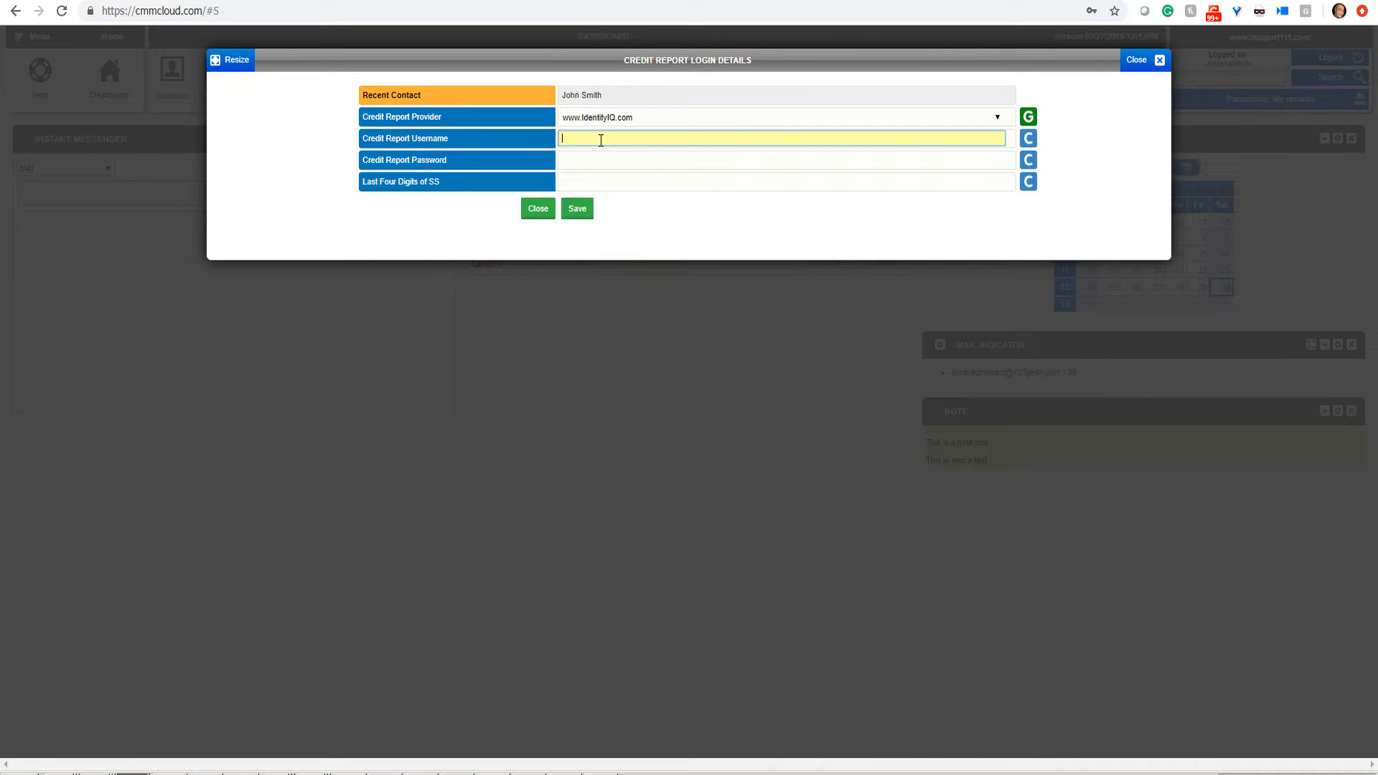
type("john")
left_click(597, 160)
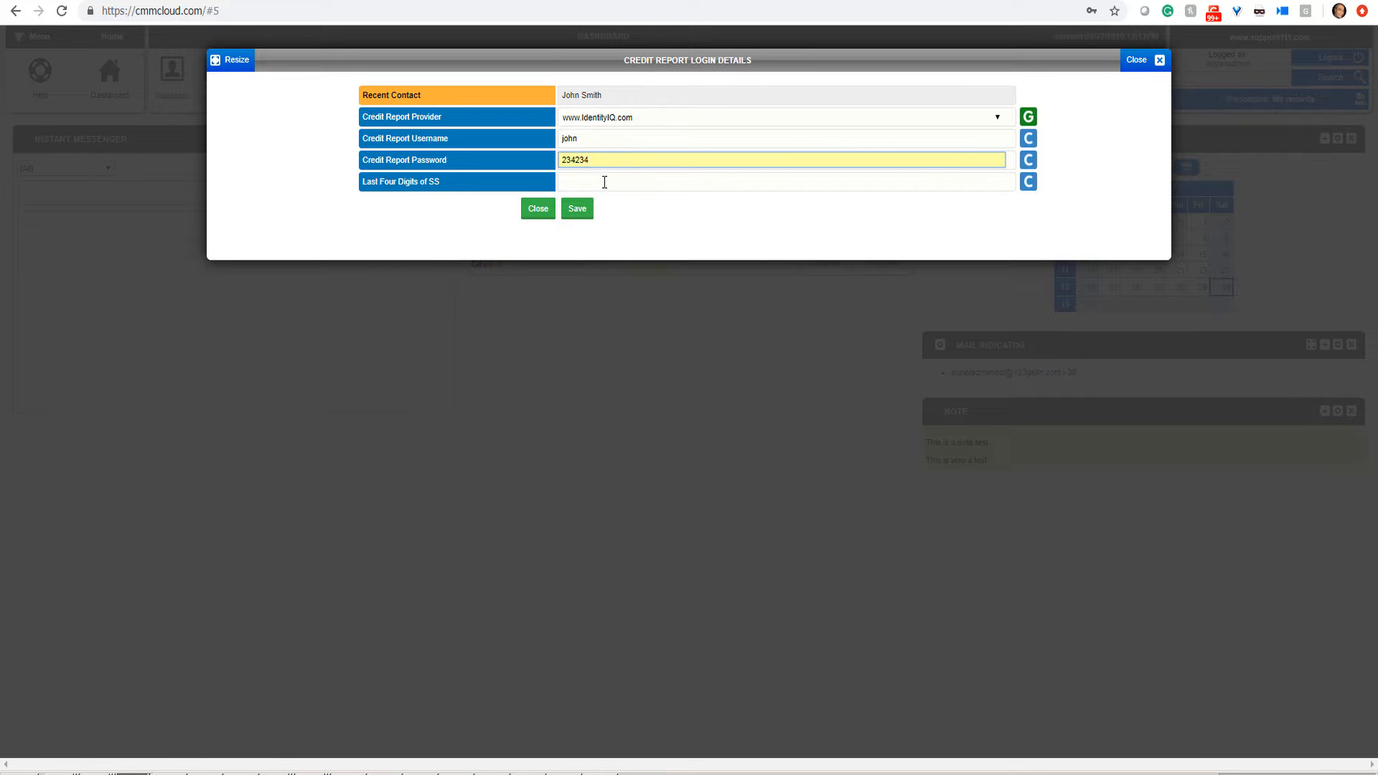
left_click(604, 181)
type("6789")
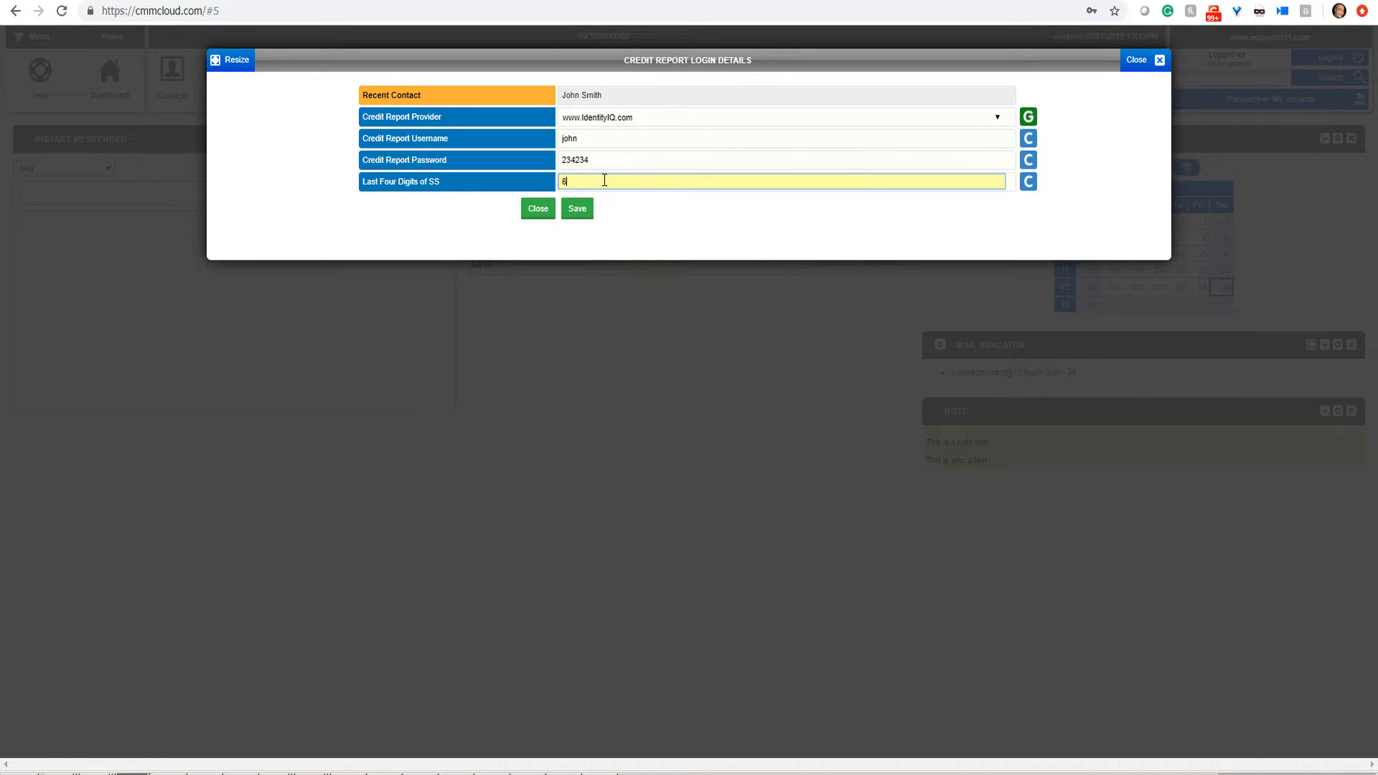
left_click(577, 210)
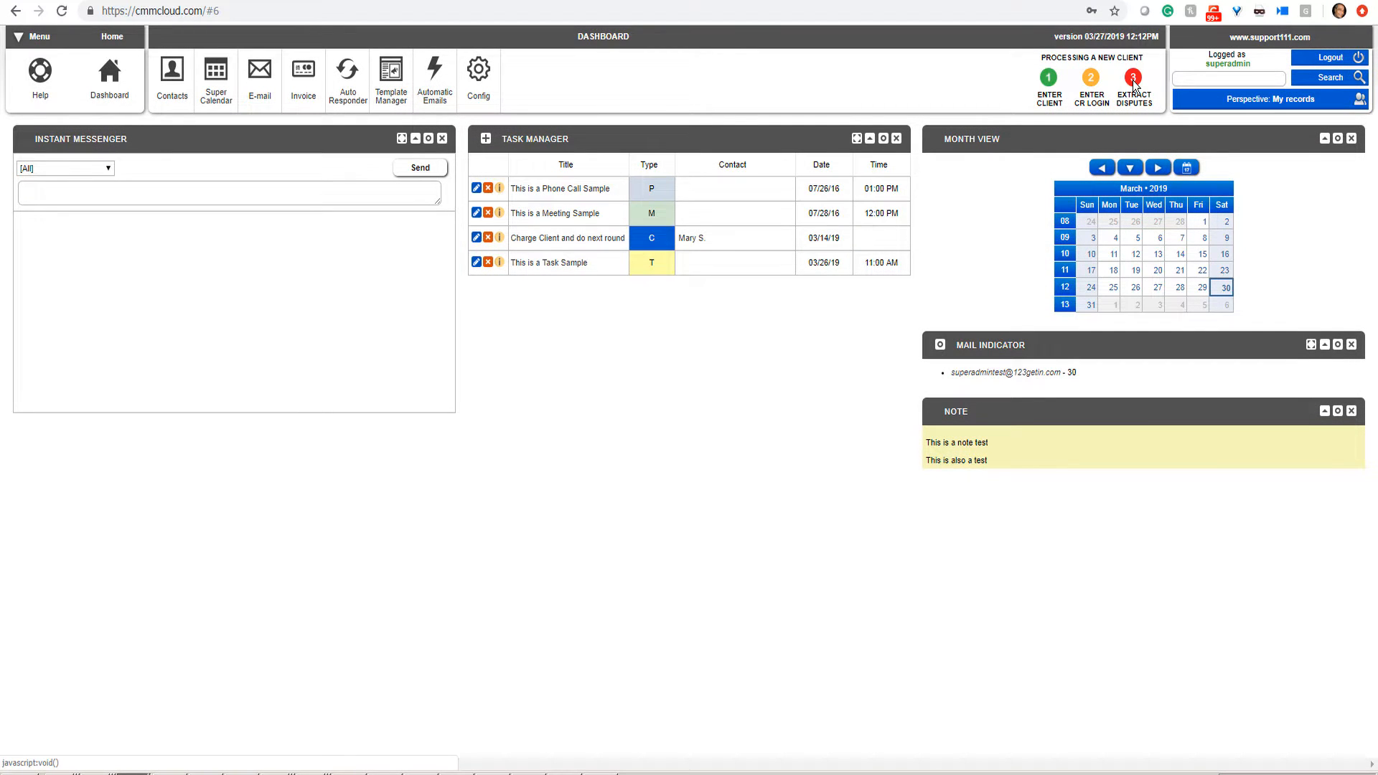
Step: Extract disputes into the Dispute Center and scroll through the 41 TO DO records
left_click(1133, 79)
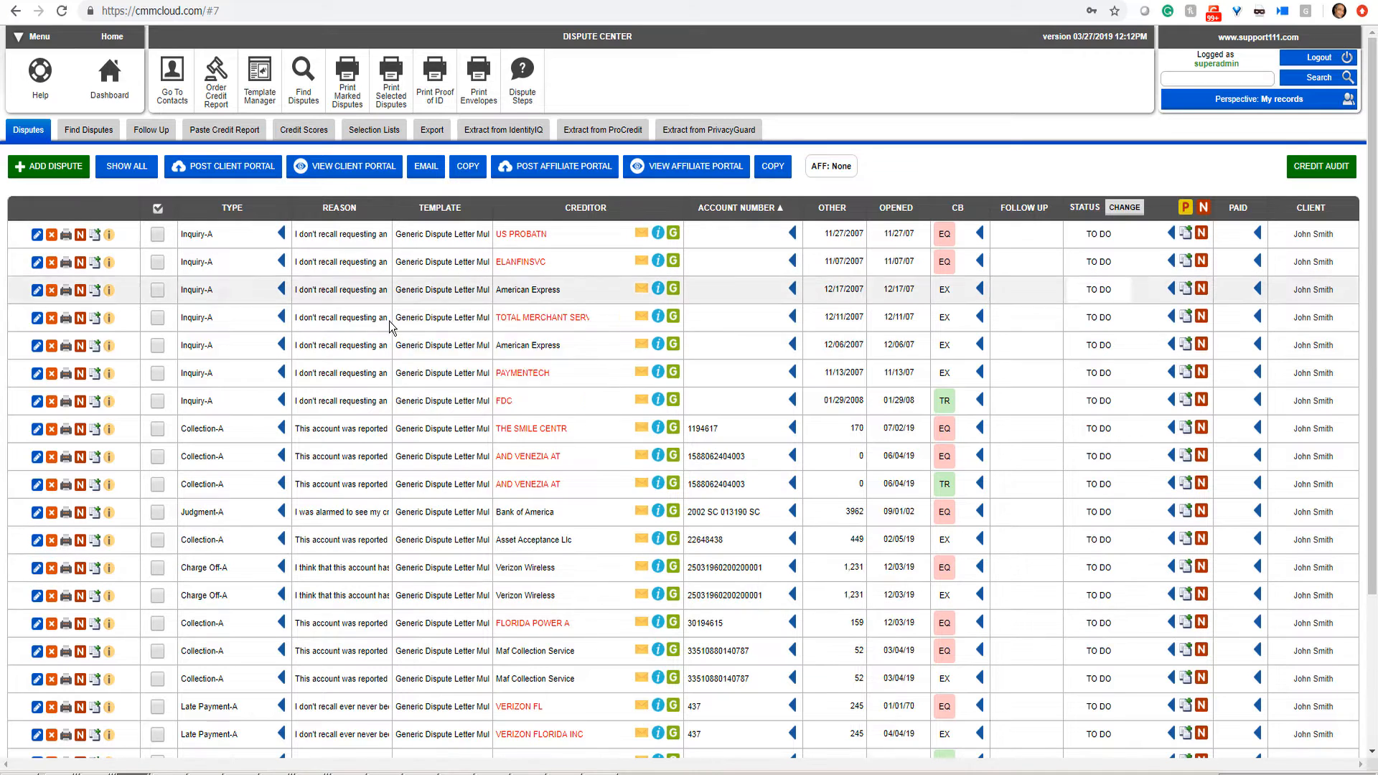
scroll(1372, 735, "down", 3)
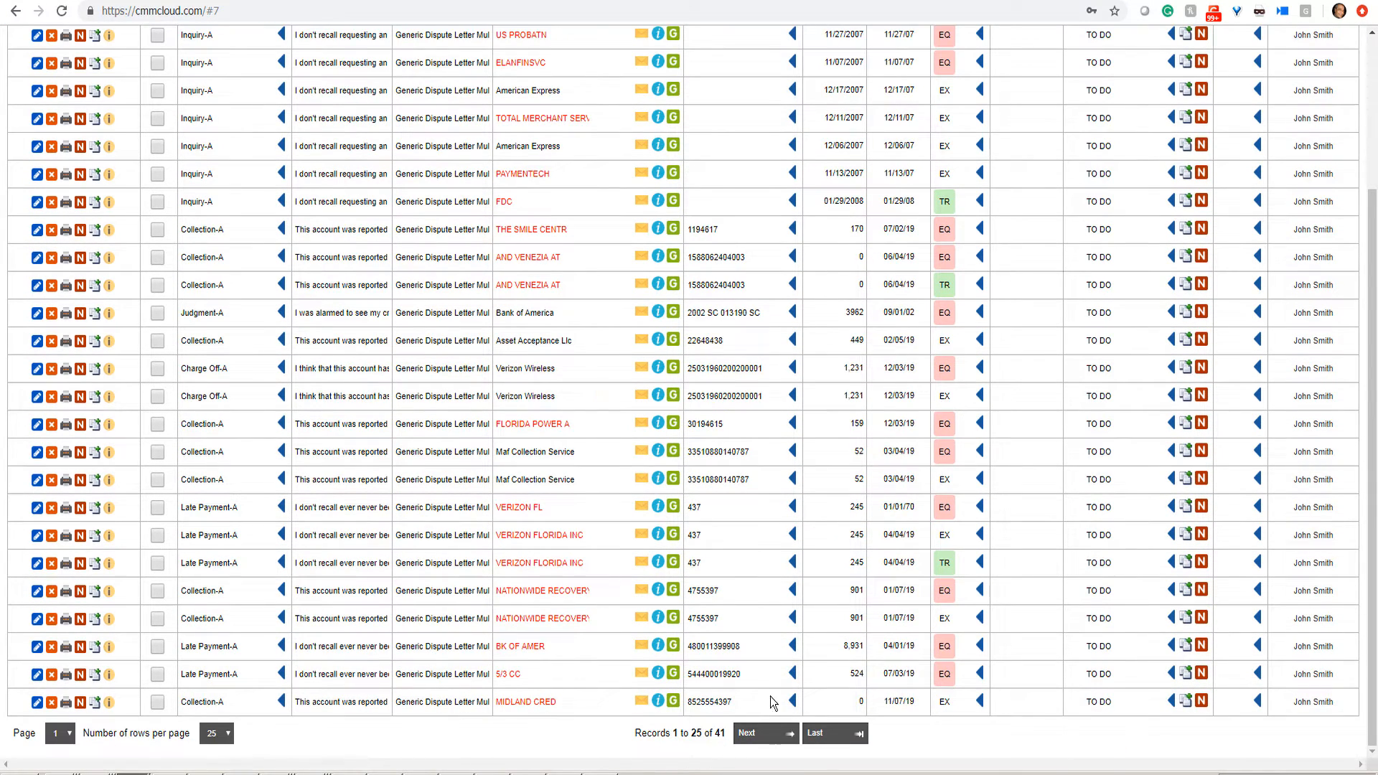
scroll(1375, 96, "up", 3)
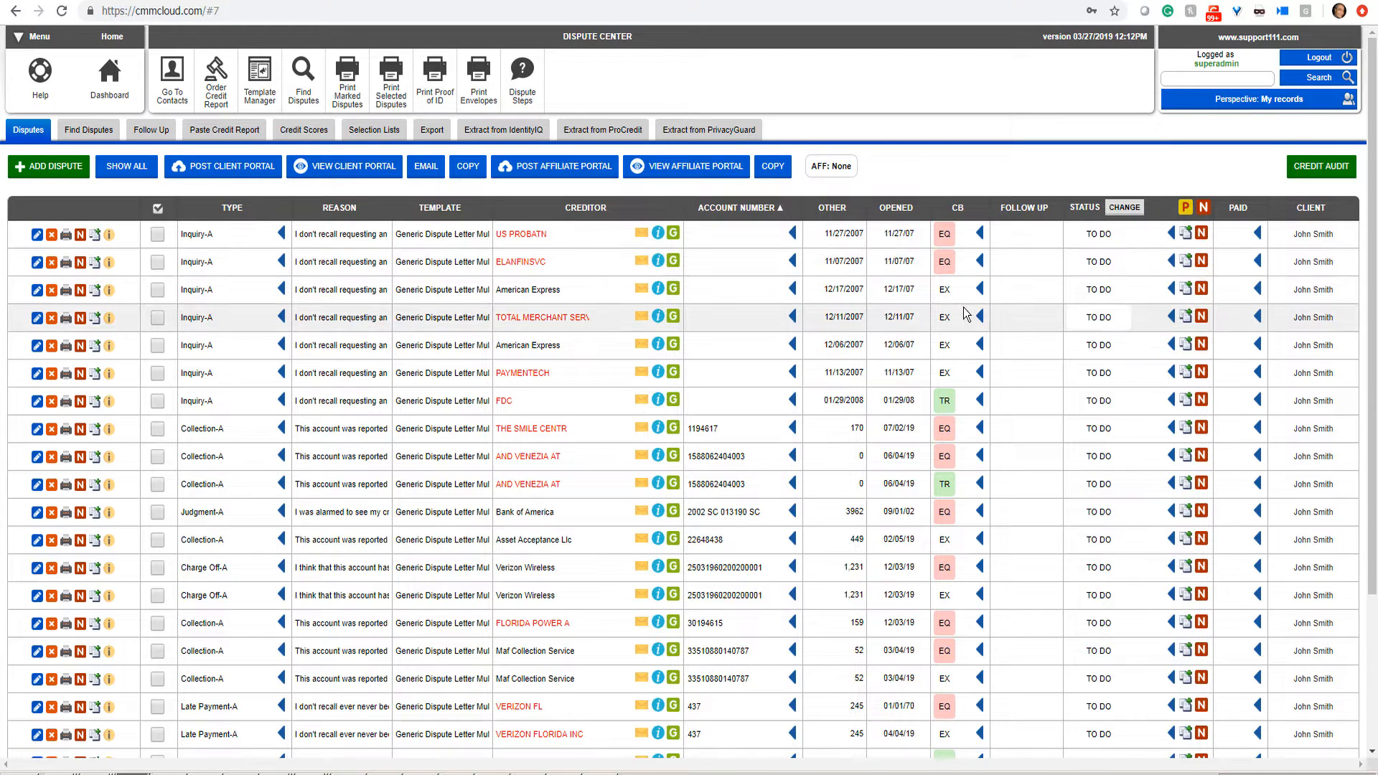
Step: Remove the Inquiry-A disputes, print letters for the rest, and open the 8-page PDF
left_click(282, 262)
left_click(361, 138)
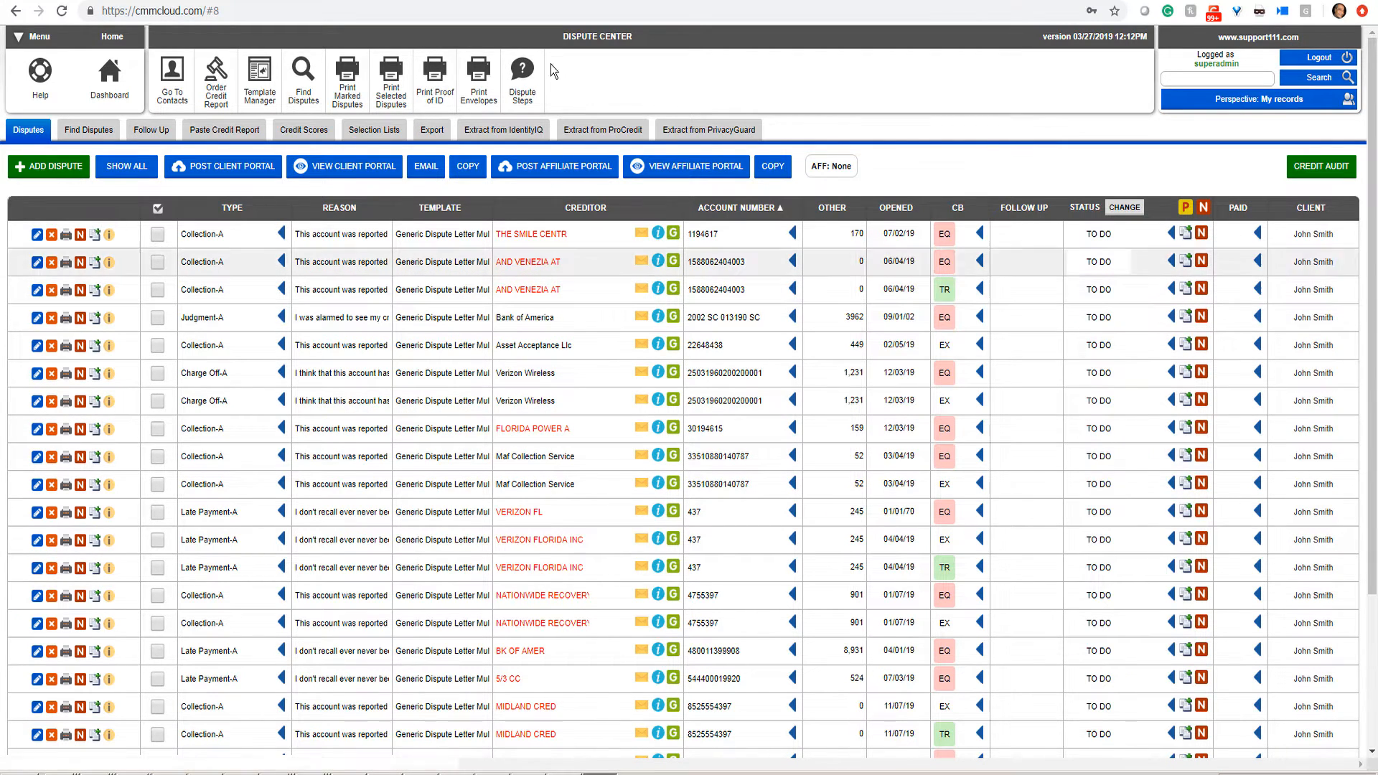
left_click(382, 96)
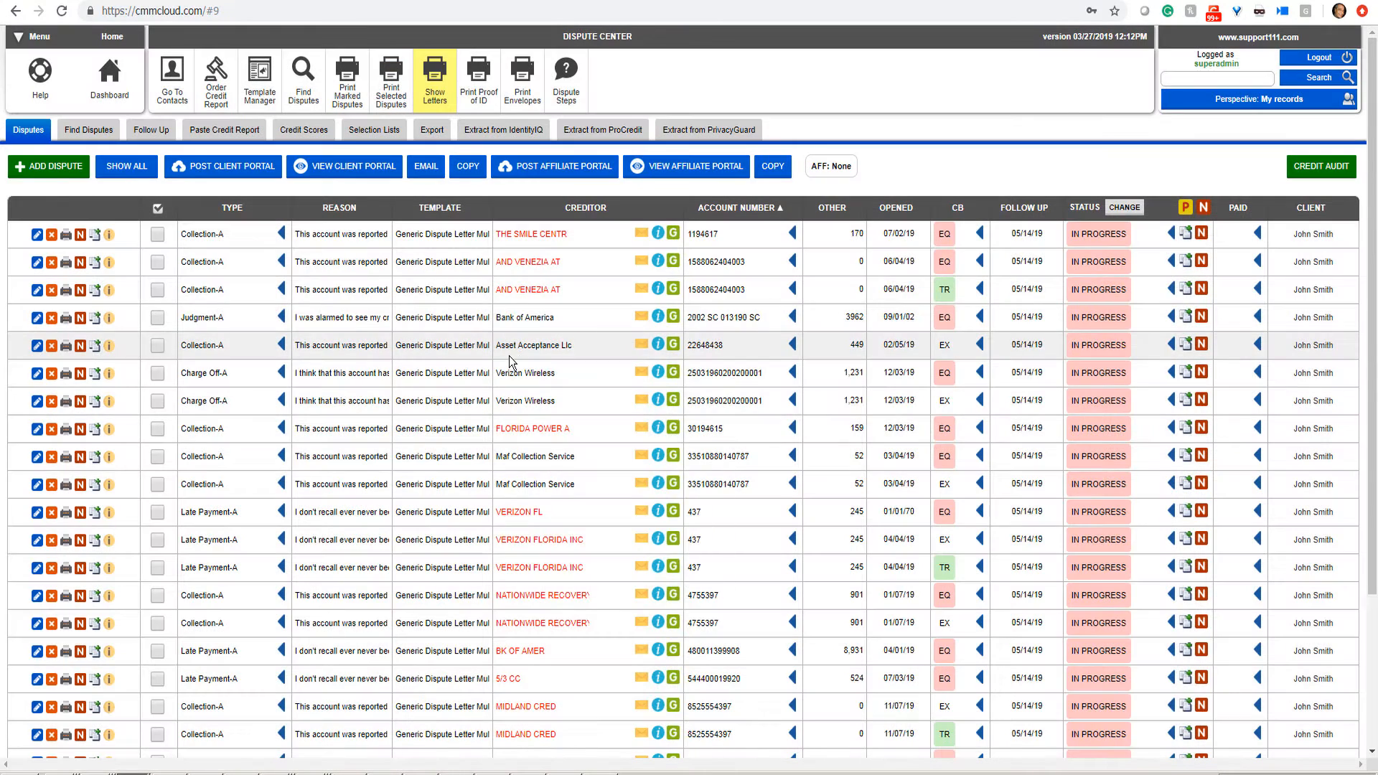
left_click(431, 95)
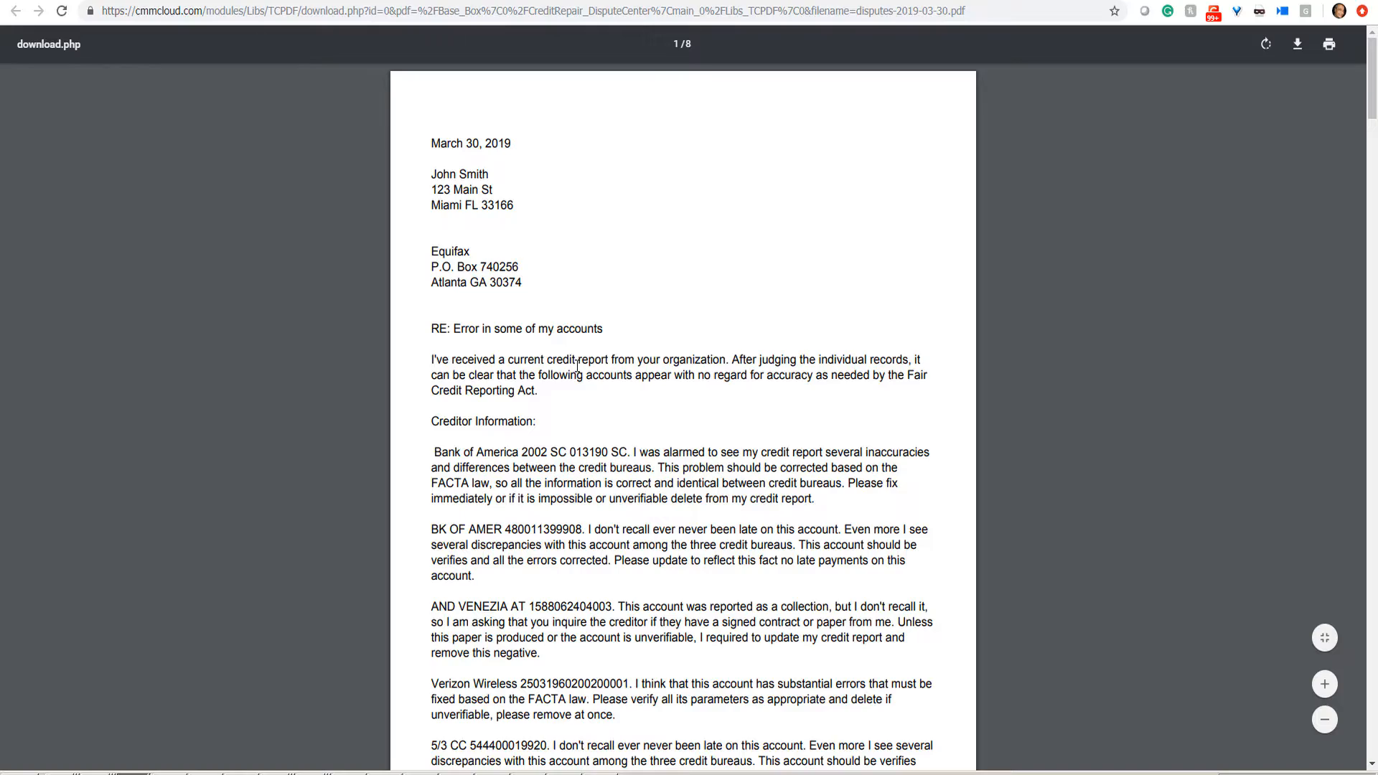
Step: Read through the eight pages of Equifax, Experian and Transunion dispute letters, then close the PDF
scroll(577, 366, "down", 12)
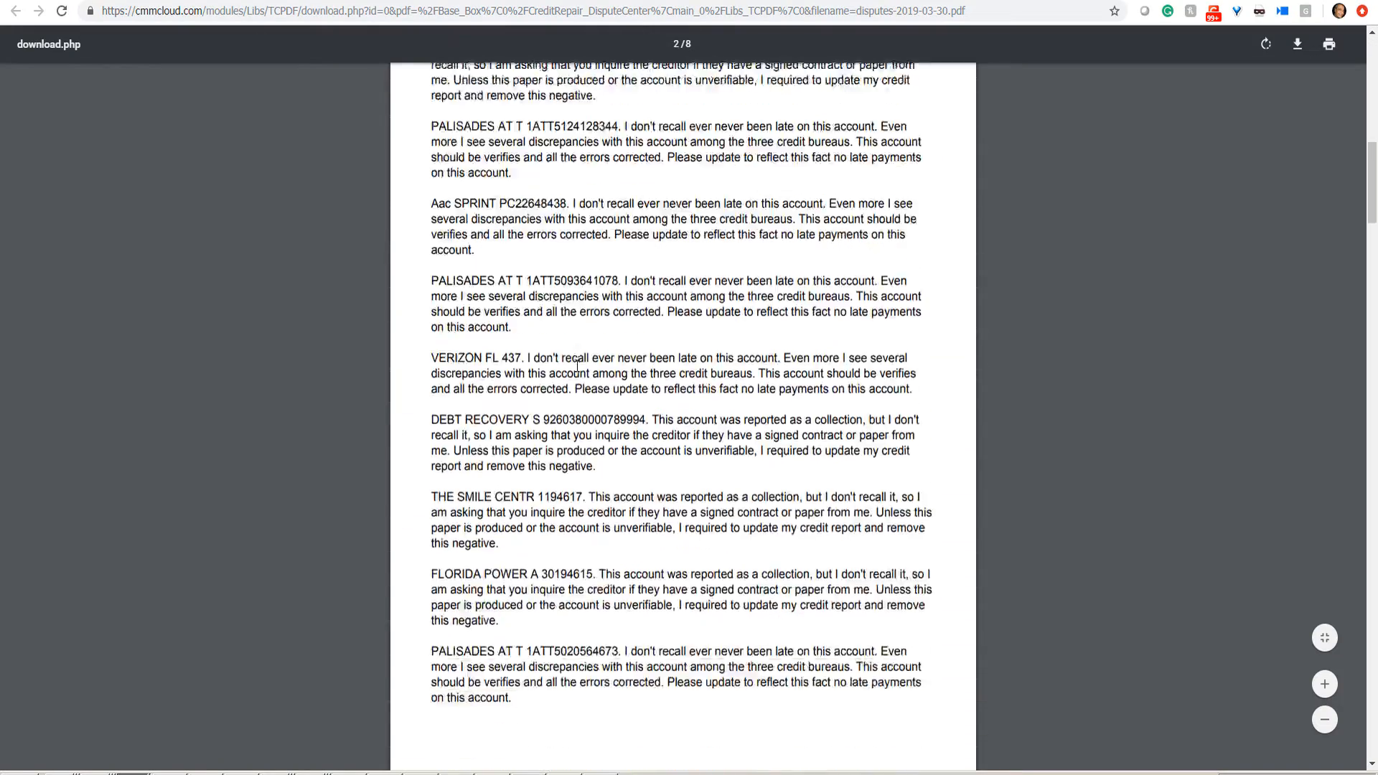
scroll(577, 365, "down", 15)
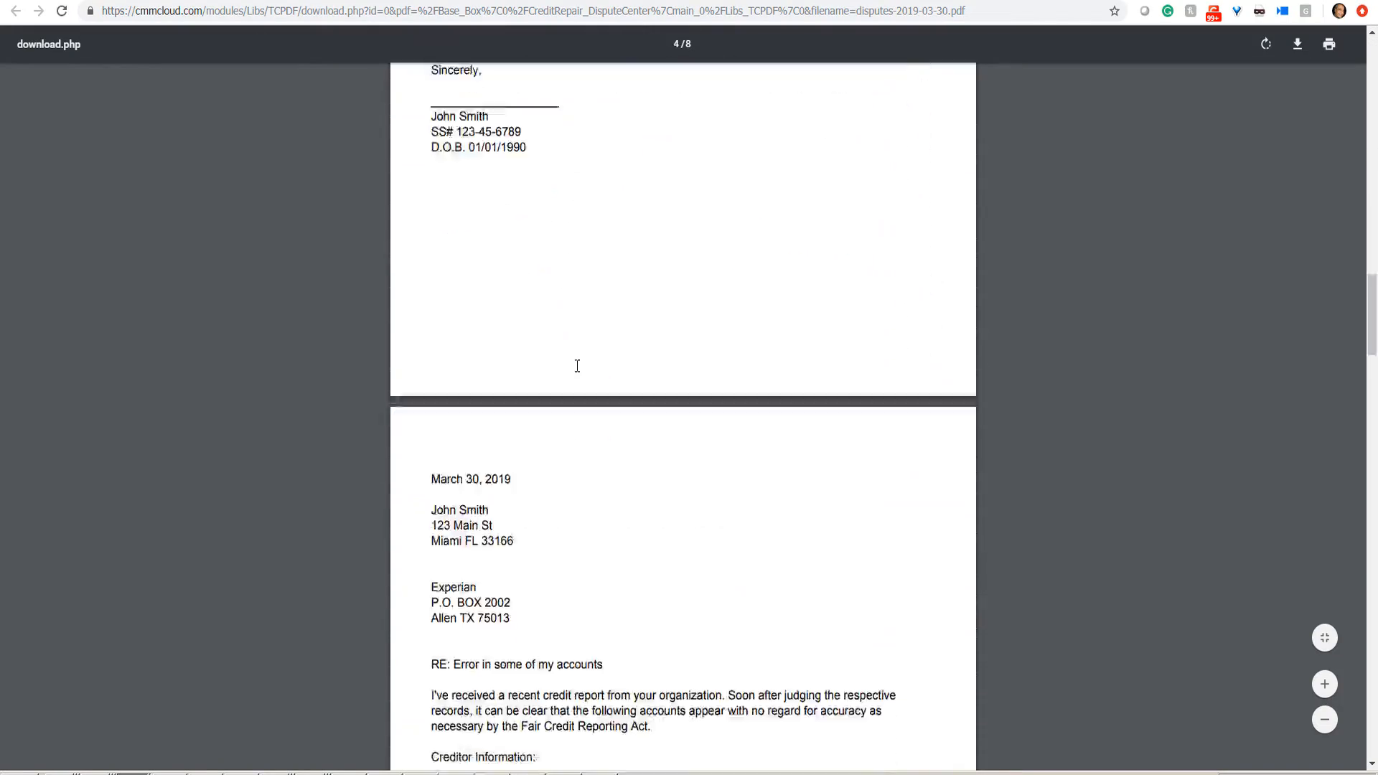
scroll(576, 366, "down", 5)
scroll(577, 366, "down", 15)
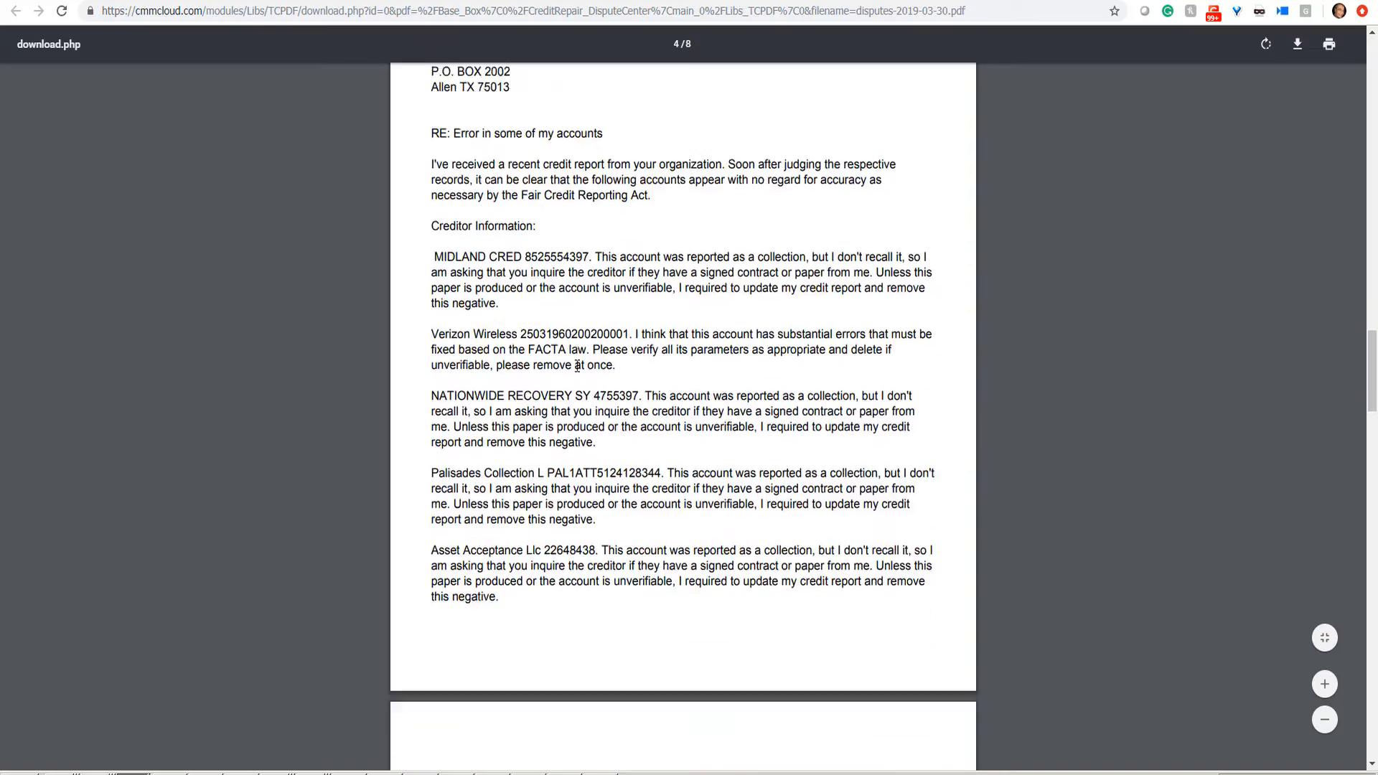
scroll(577, 366, "down", 20)
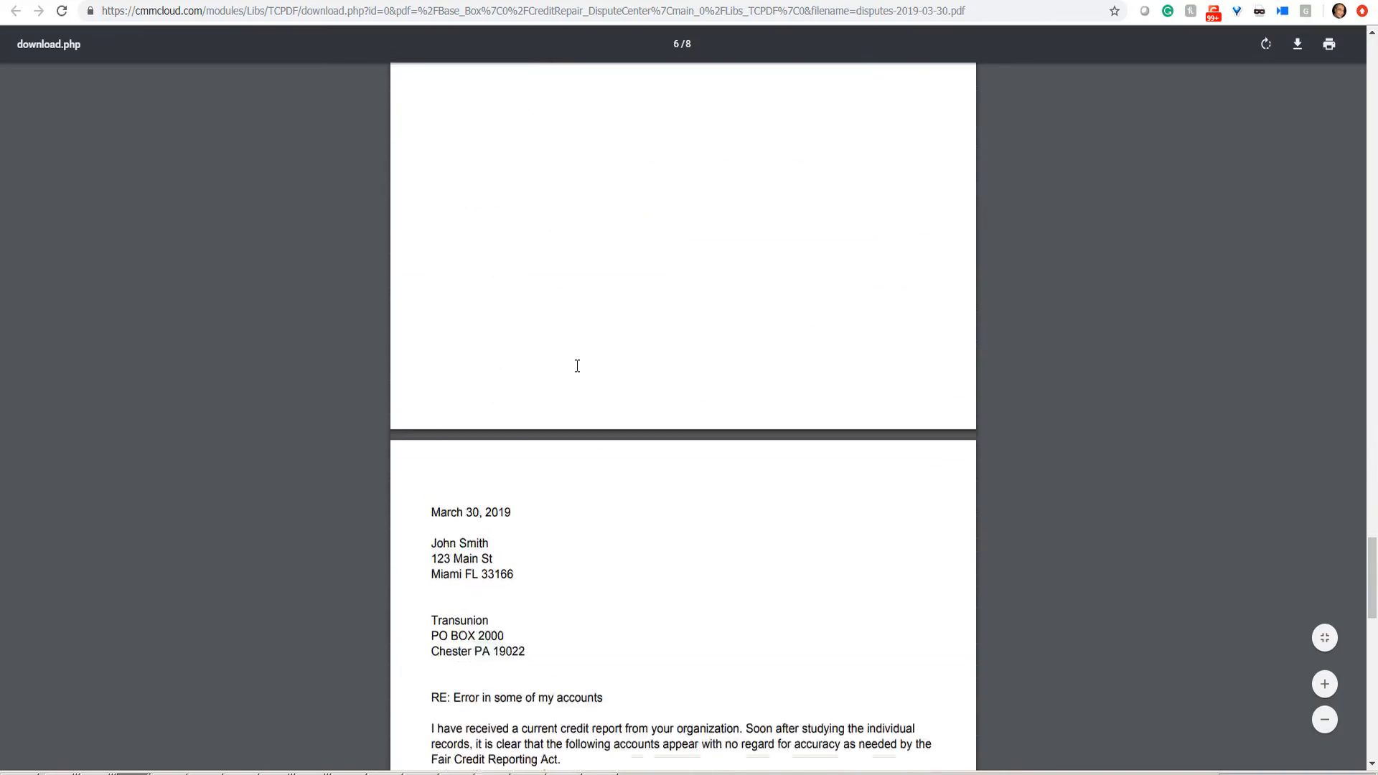
scroll(577, 366, "up", 5)
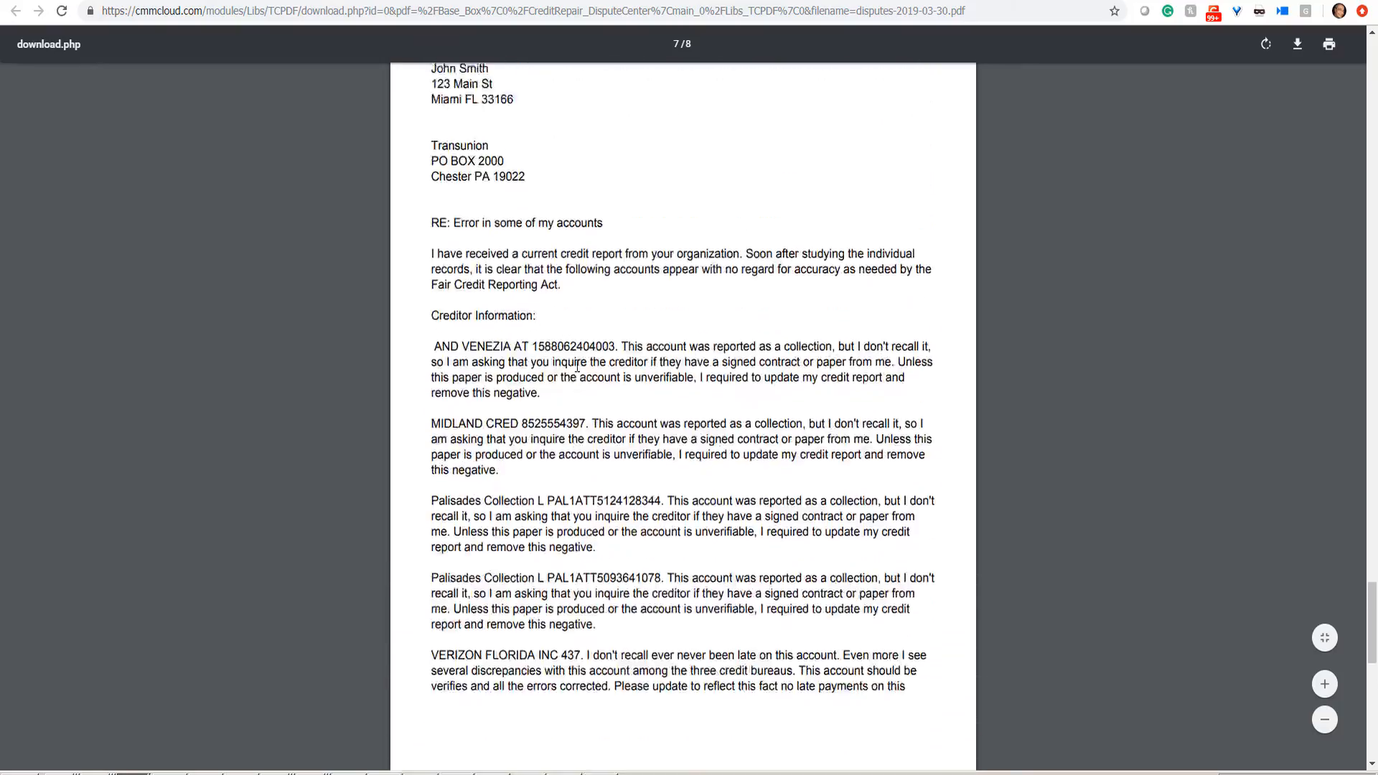
scroll(577, 366, "down", 13)
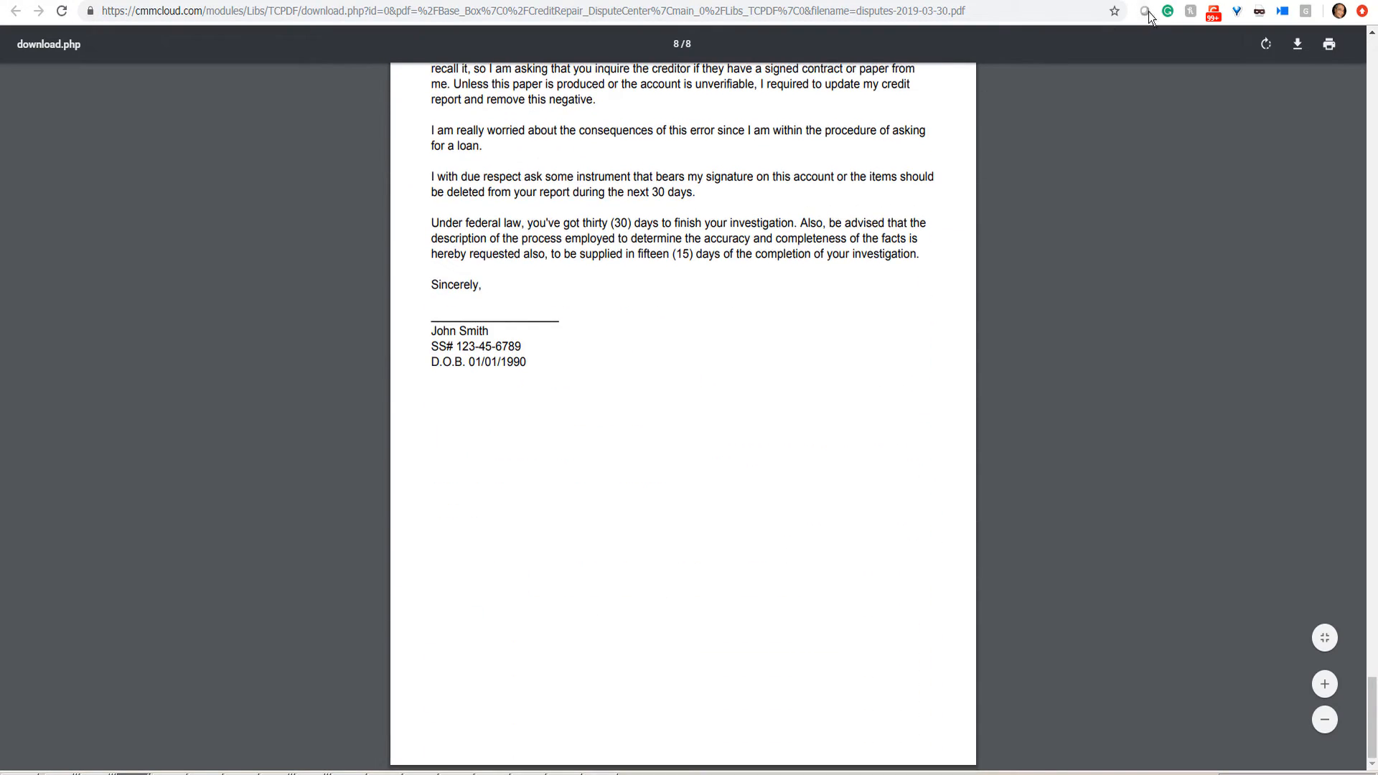
left_click(1210, 0)
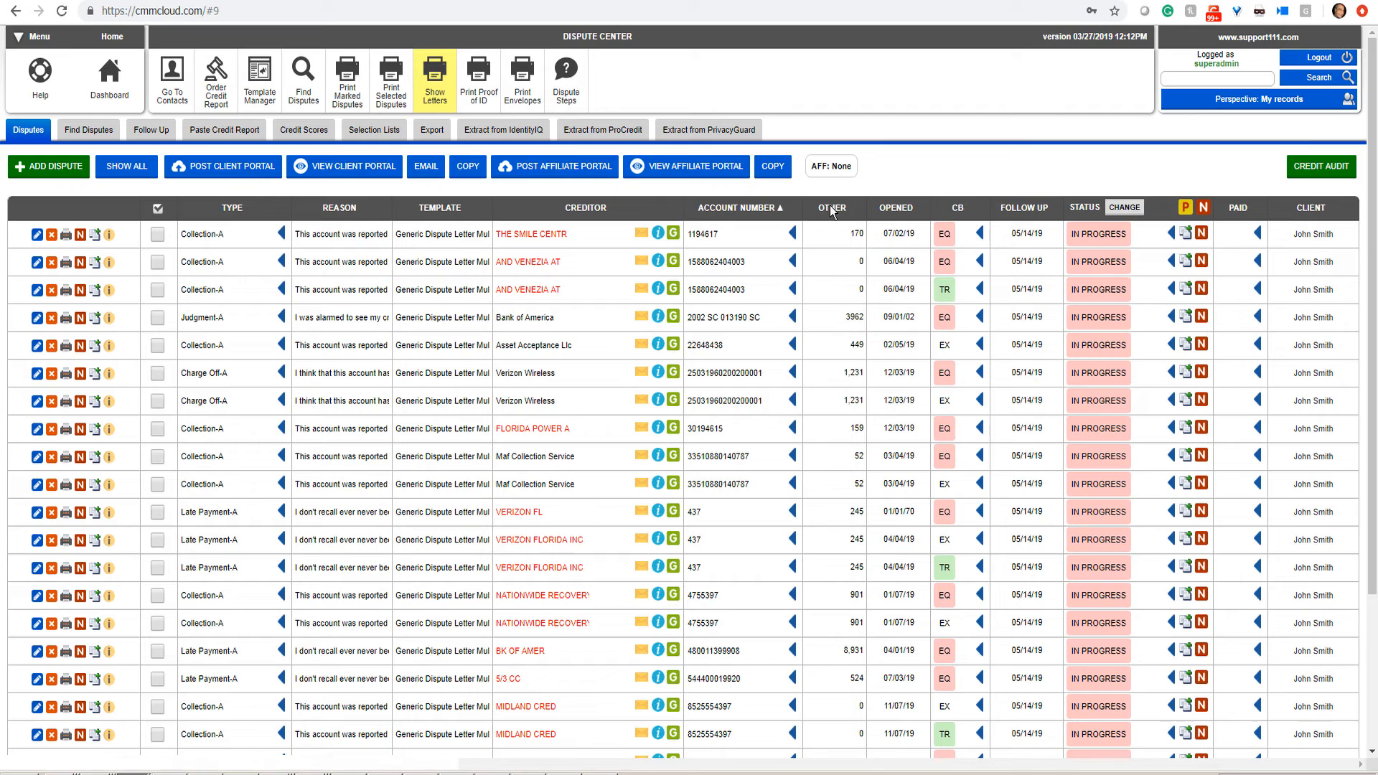
Step: Post the THE SMILE CENTR, AND VENEZIA AT and three Verizon disputes to the client portal
left_click(157, 235)
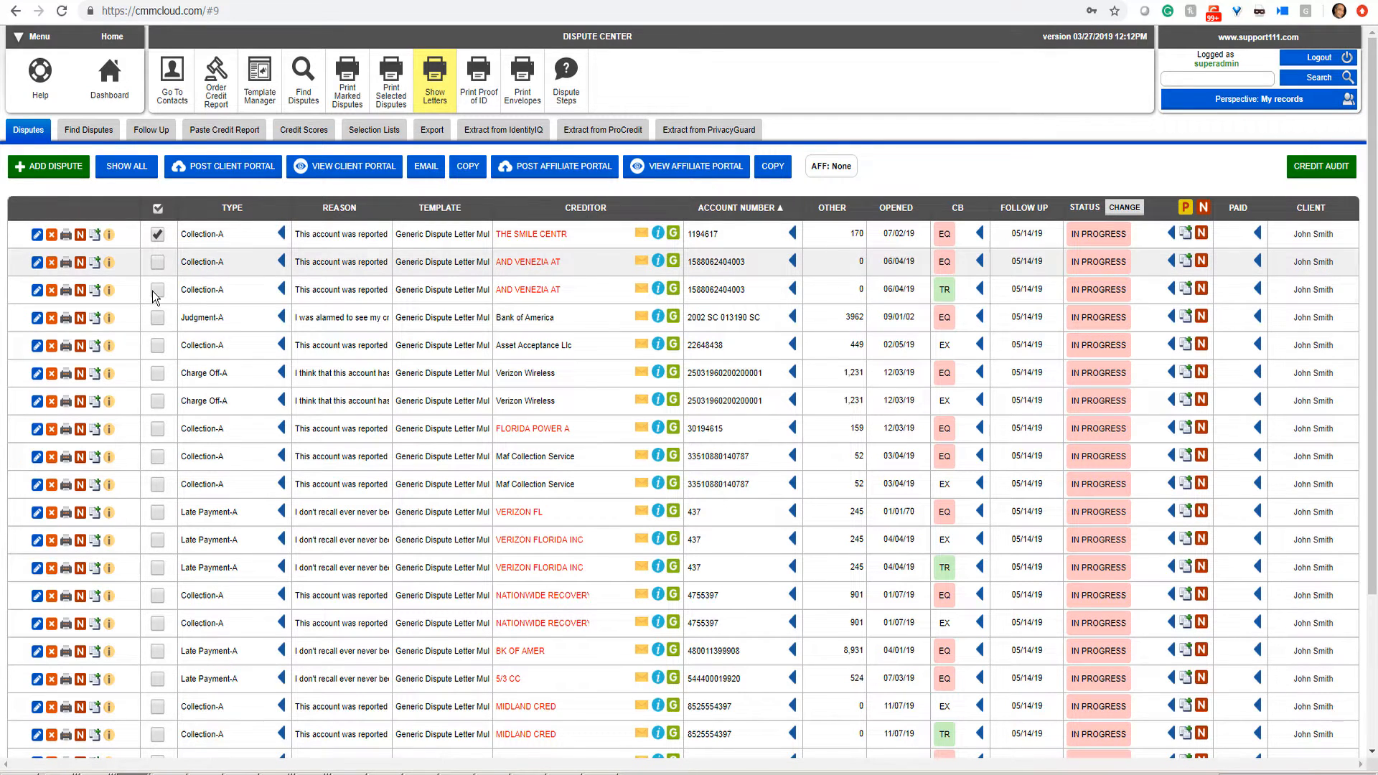
left_click(157, 264)
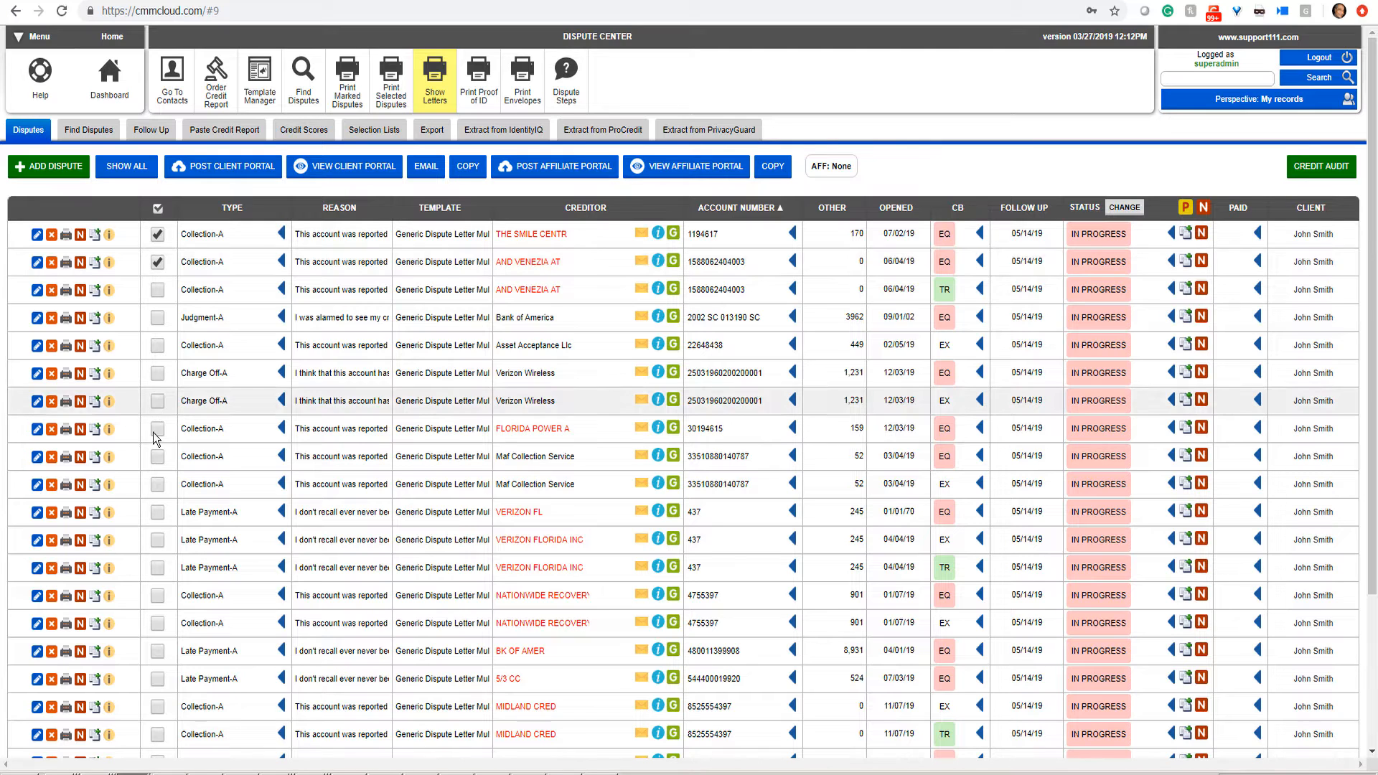
left_click(158, 374)
left_click(157, 513)
left_click(158, 541)
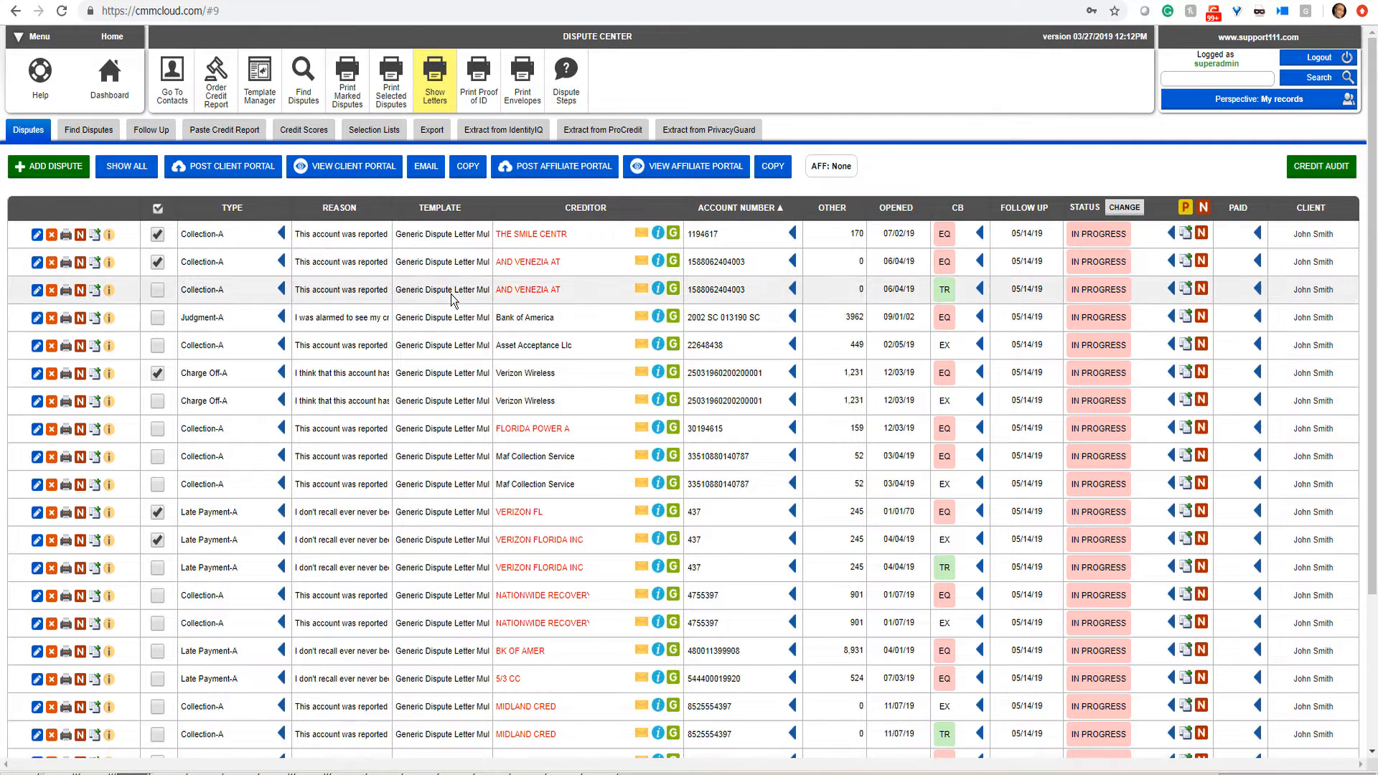
left_click(229, 168)
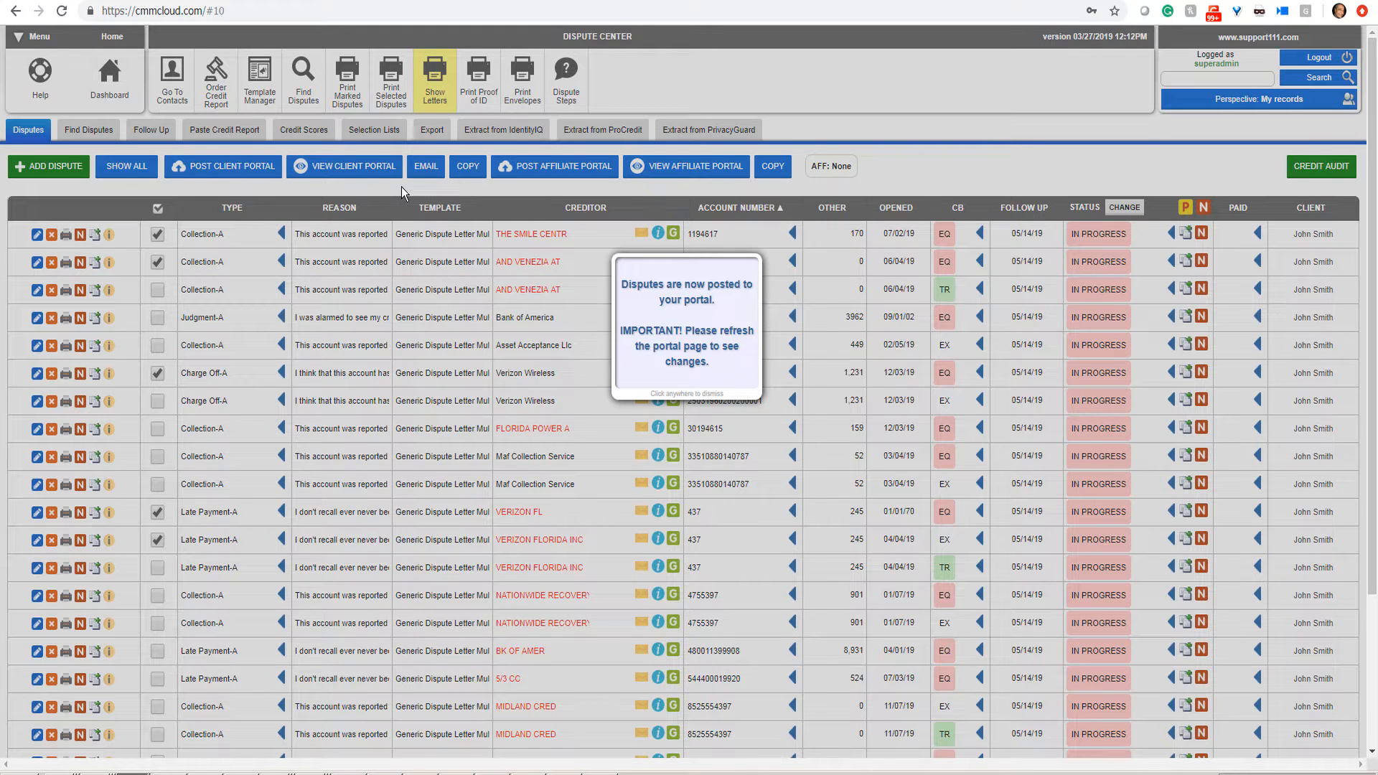
left_click(498, 179)
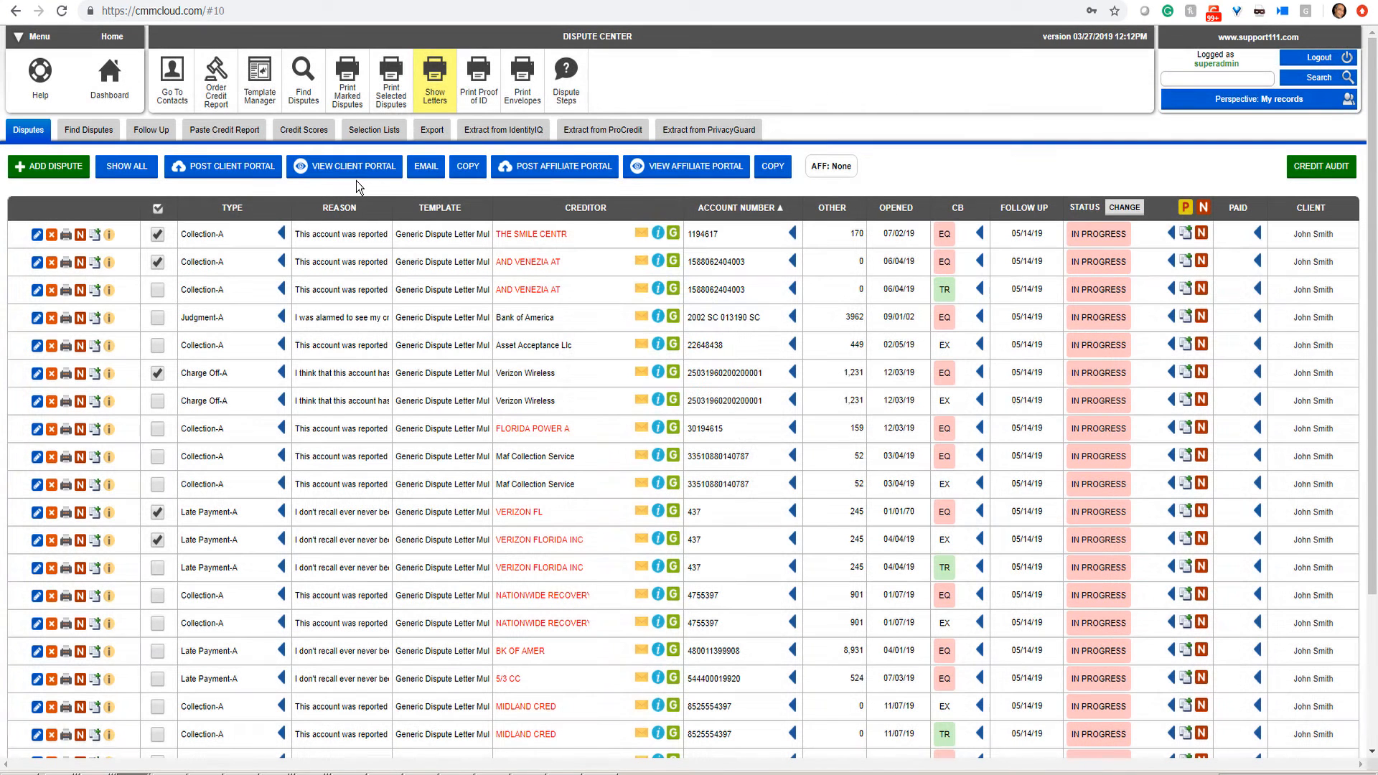
Step: Open the client portal summary showing 83% of items in progress and 17% to dispute
left_click(355, 172)
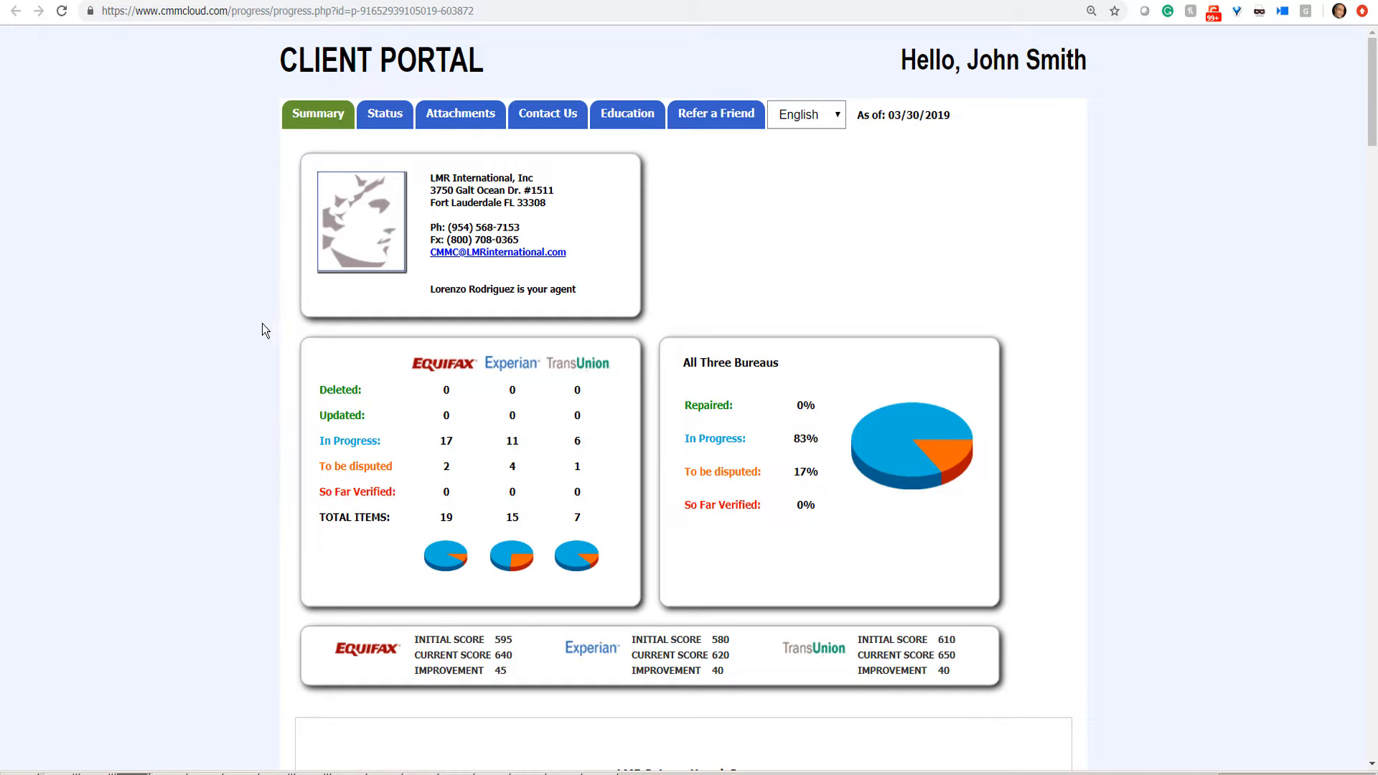
Step: Sign the services agreement in its signature pad
scroll(261, 322, "down", 4)
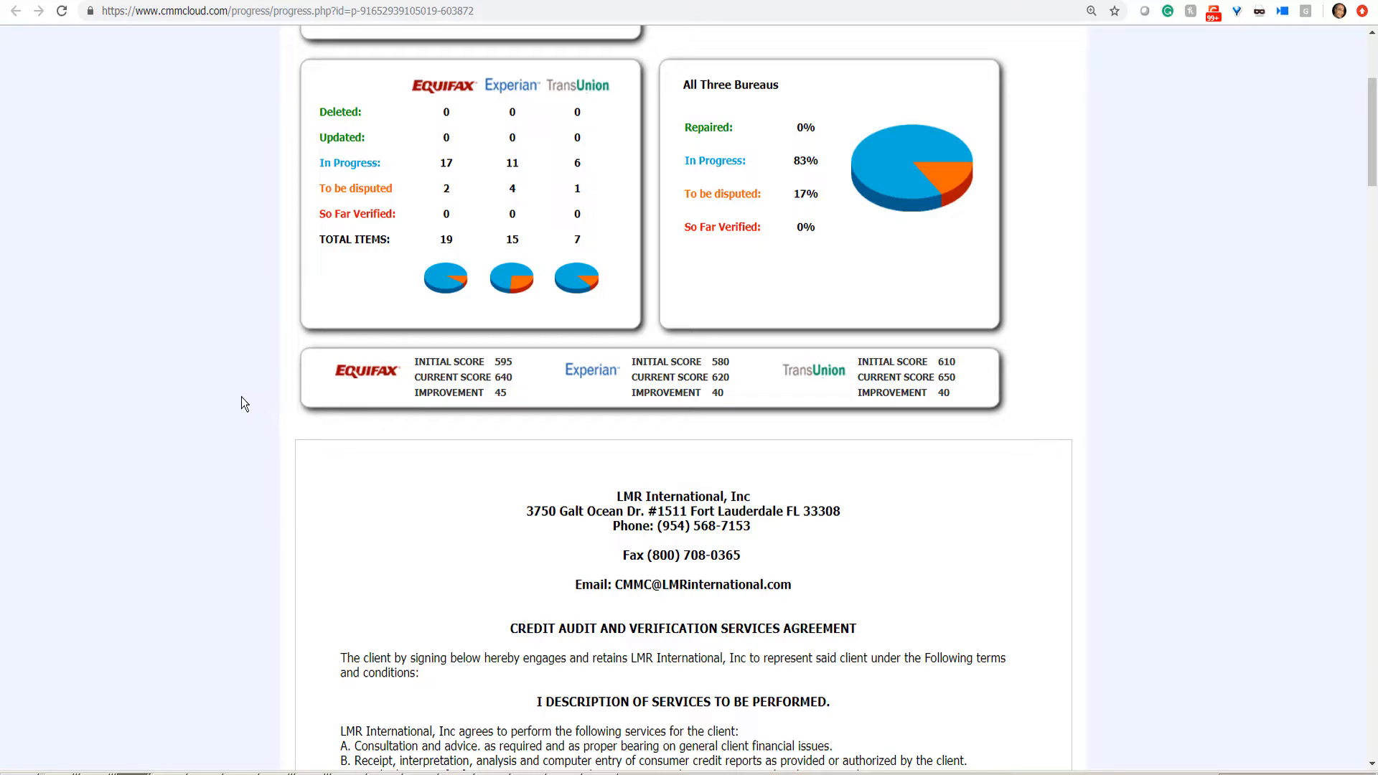
scroll(242, 399, "down", 15)
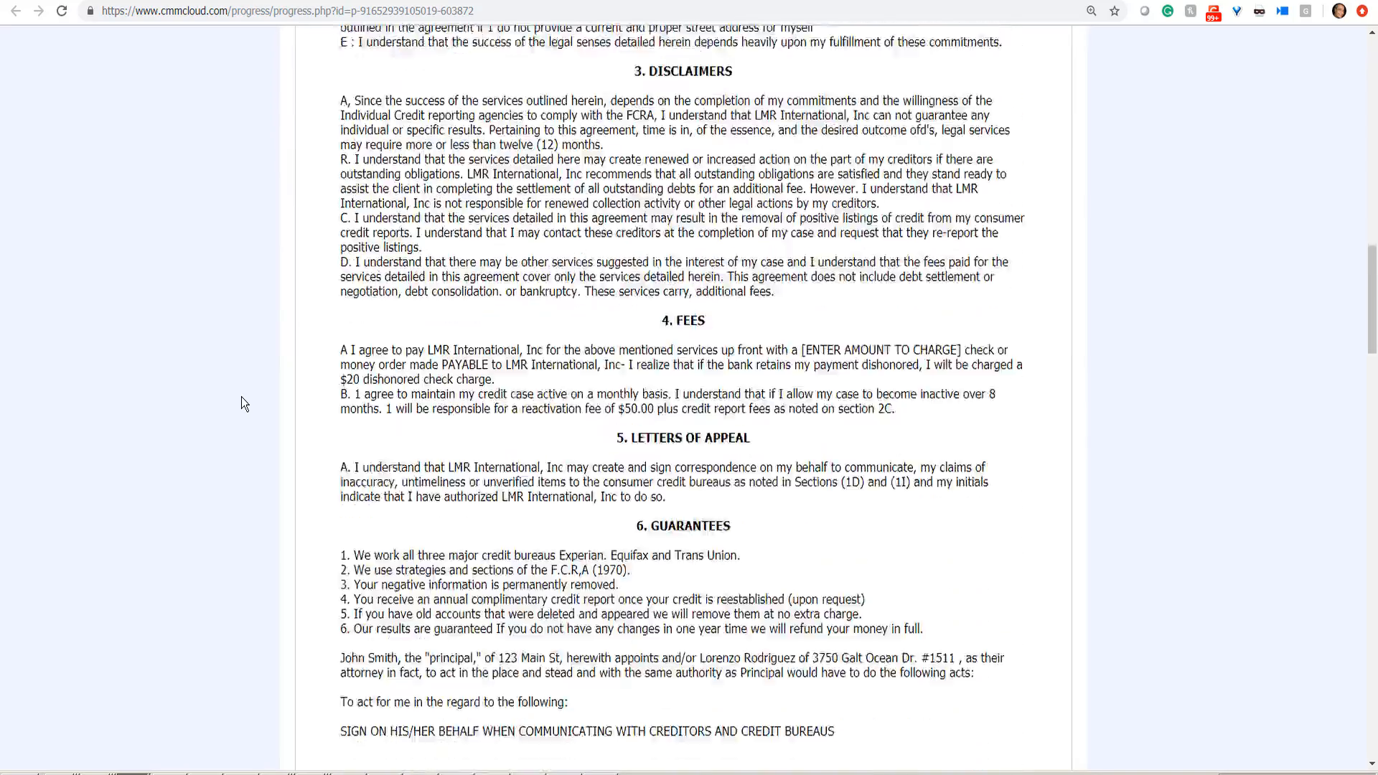
scroll(241, 398, "down", 9)
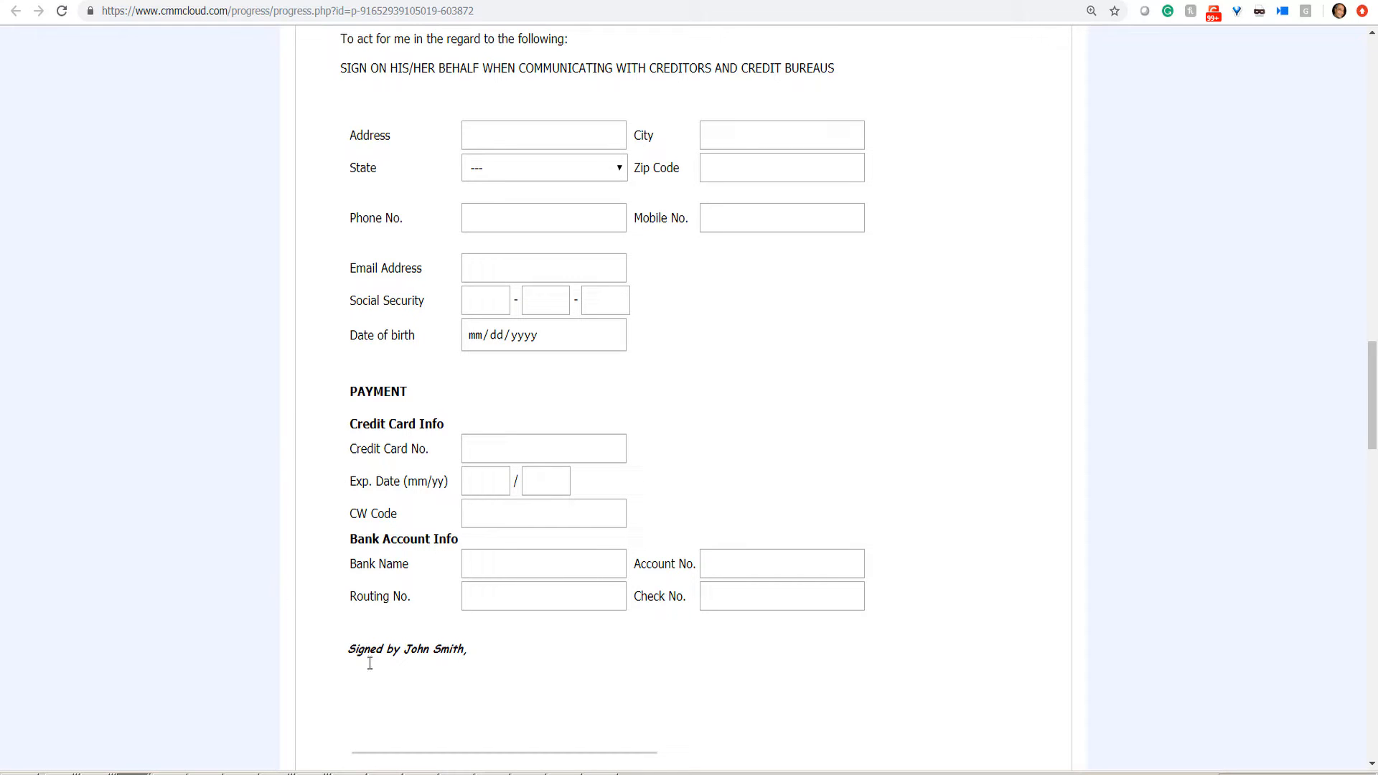
mouse_move(373, 705)
left_mouse_down()
mouse_move(472, 686)
mouse_move(536, 730)
mouse_move(587, 731)
left_mouse_up()
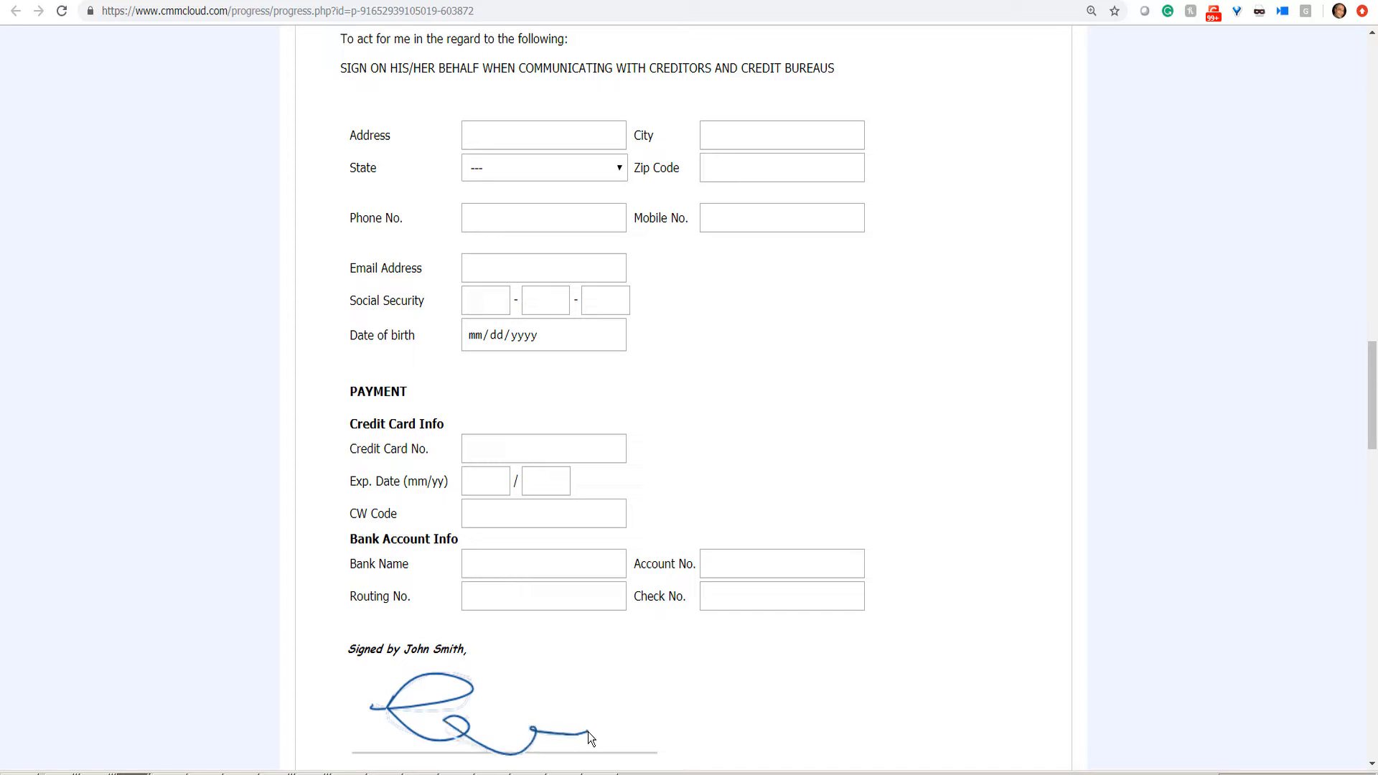
Step: Sign the cancellation notice, submit the agreement and consumer rights, and acknowledge the alert
scroll(272, 649, "down", 6)
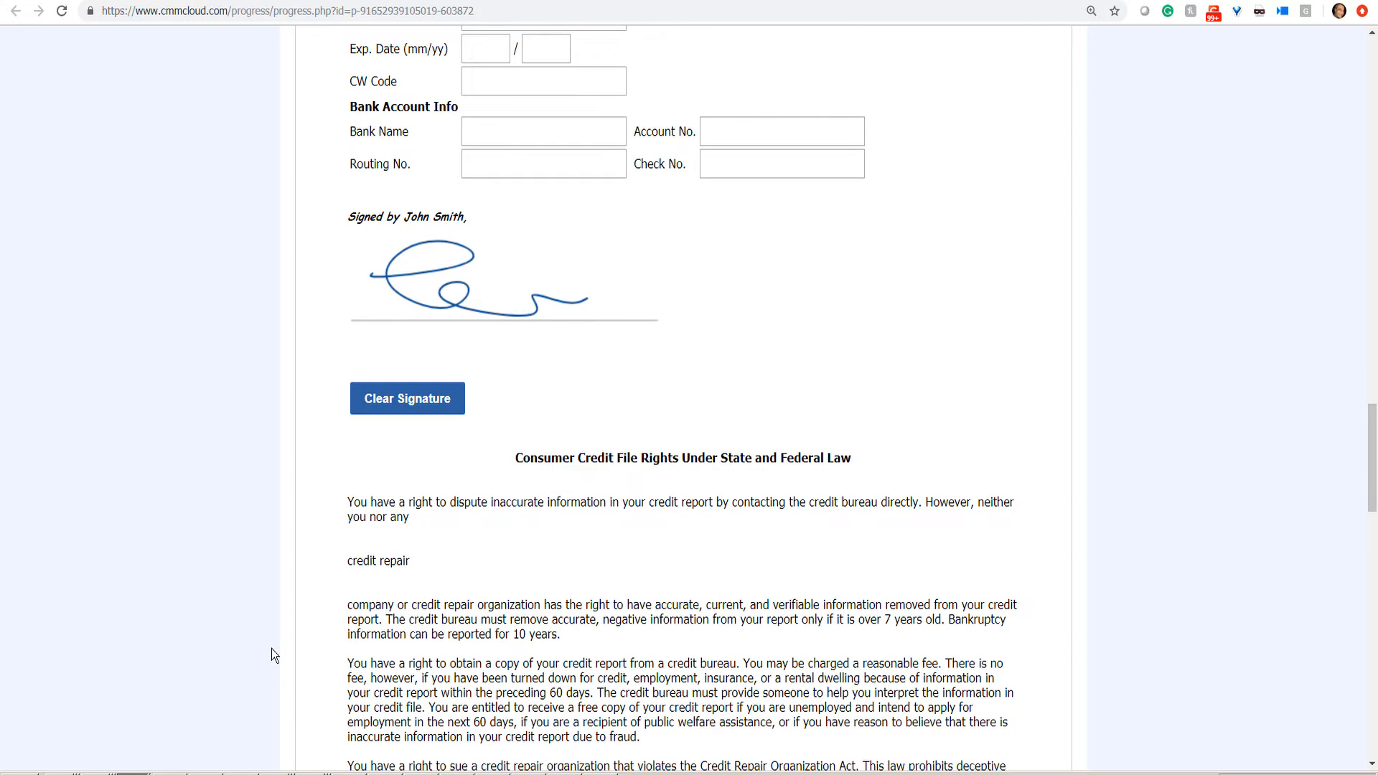
scroll(271, 647, "down", 5)
scroll(271, 648, "down", 5)
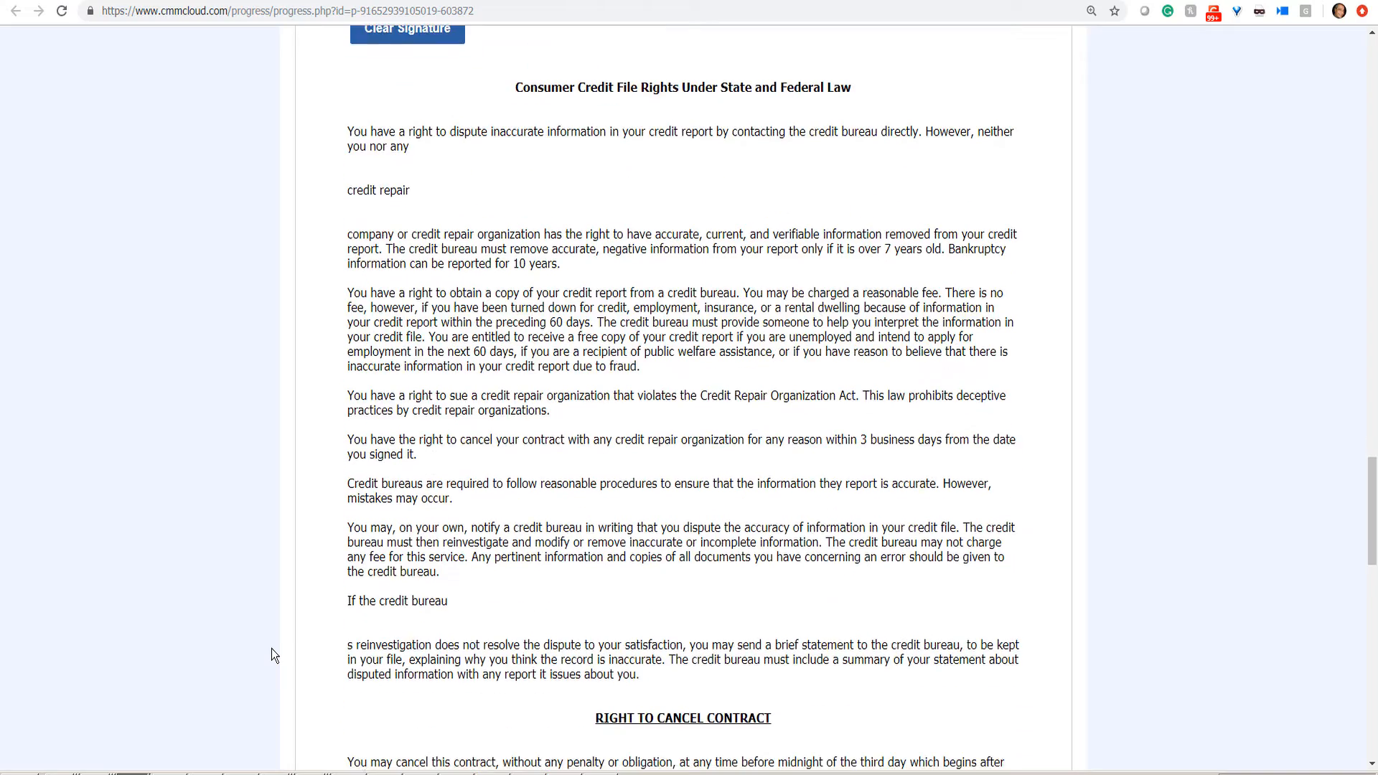
scroll(271, 648, "down", 7)
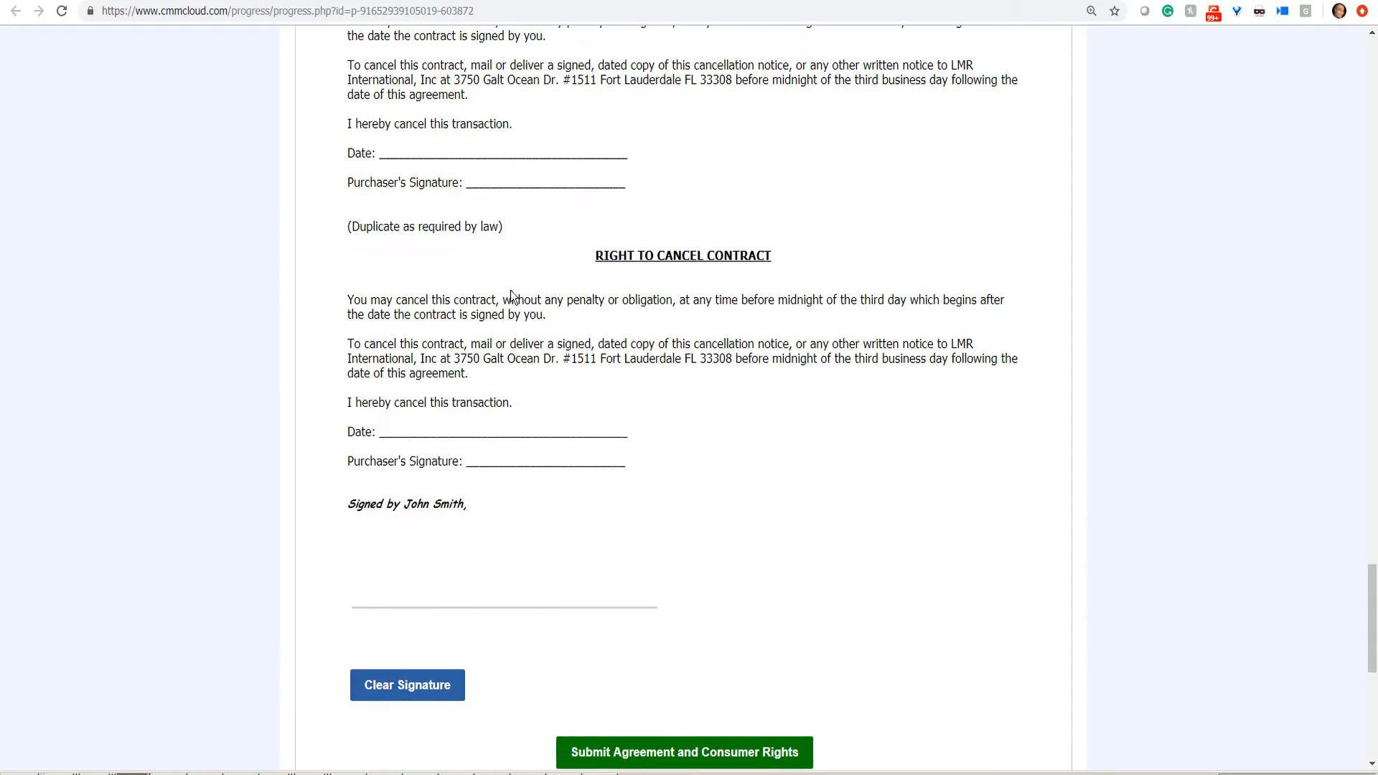
mouse_move(396, 571)
left_mouse_down()
mouse_move(530, 537)
mouse_move(649, 572)
left_mouse_up()
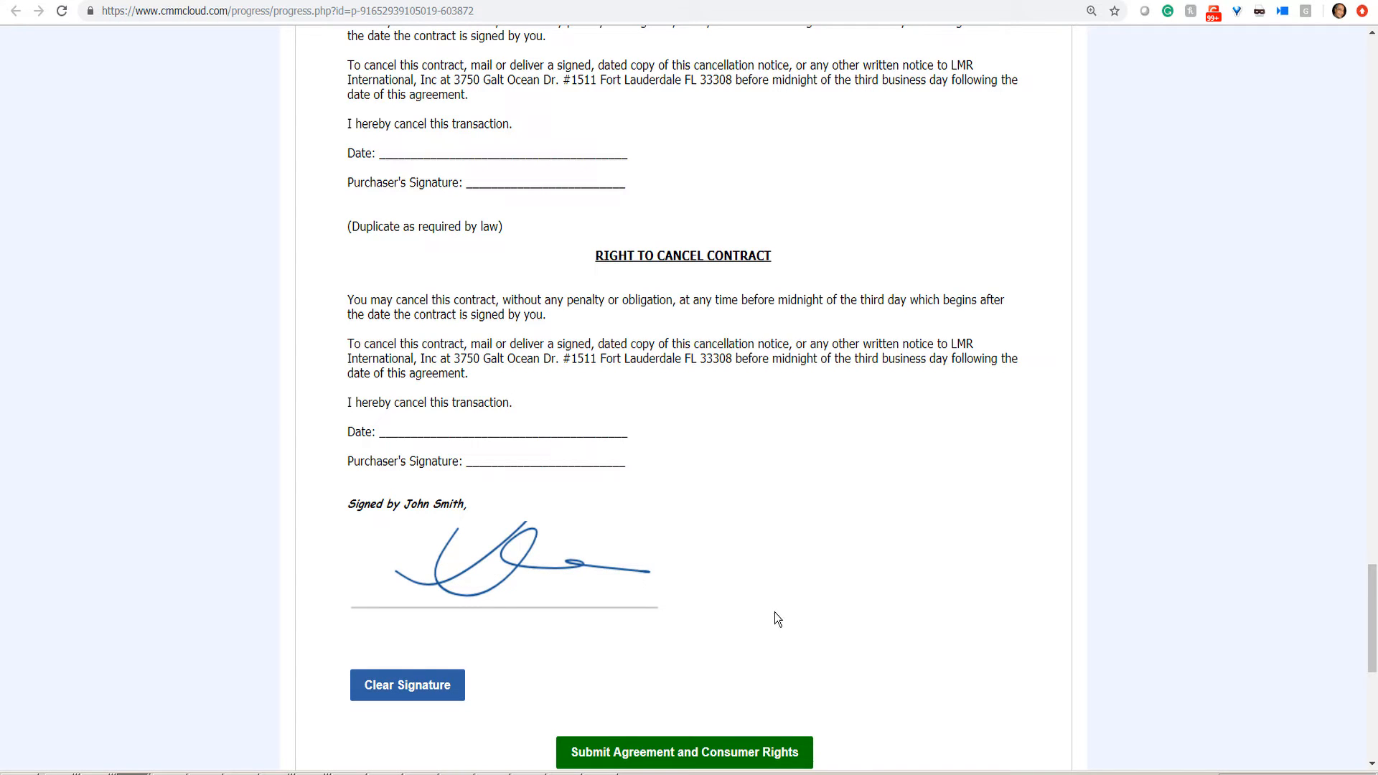
left_click(688, 753)
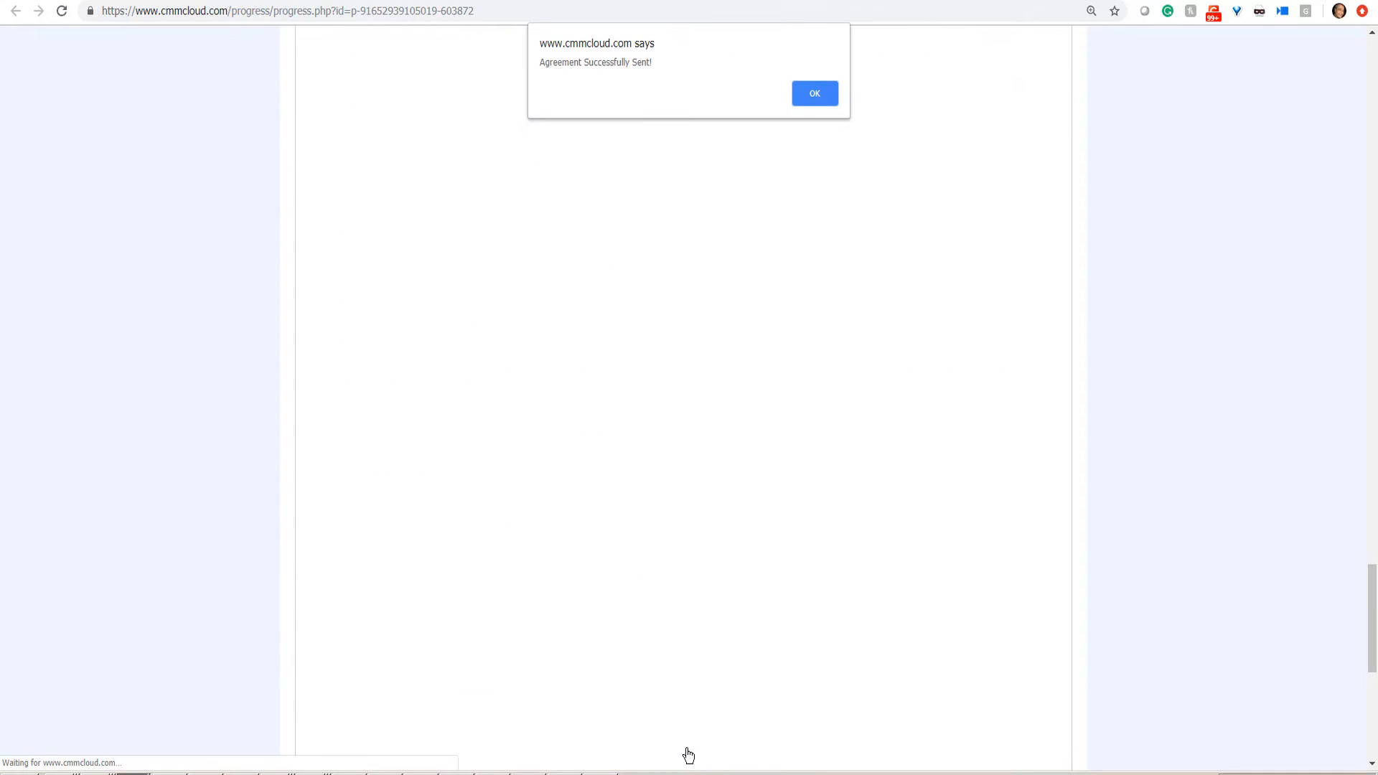
left_click(817, 101)
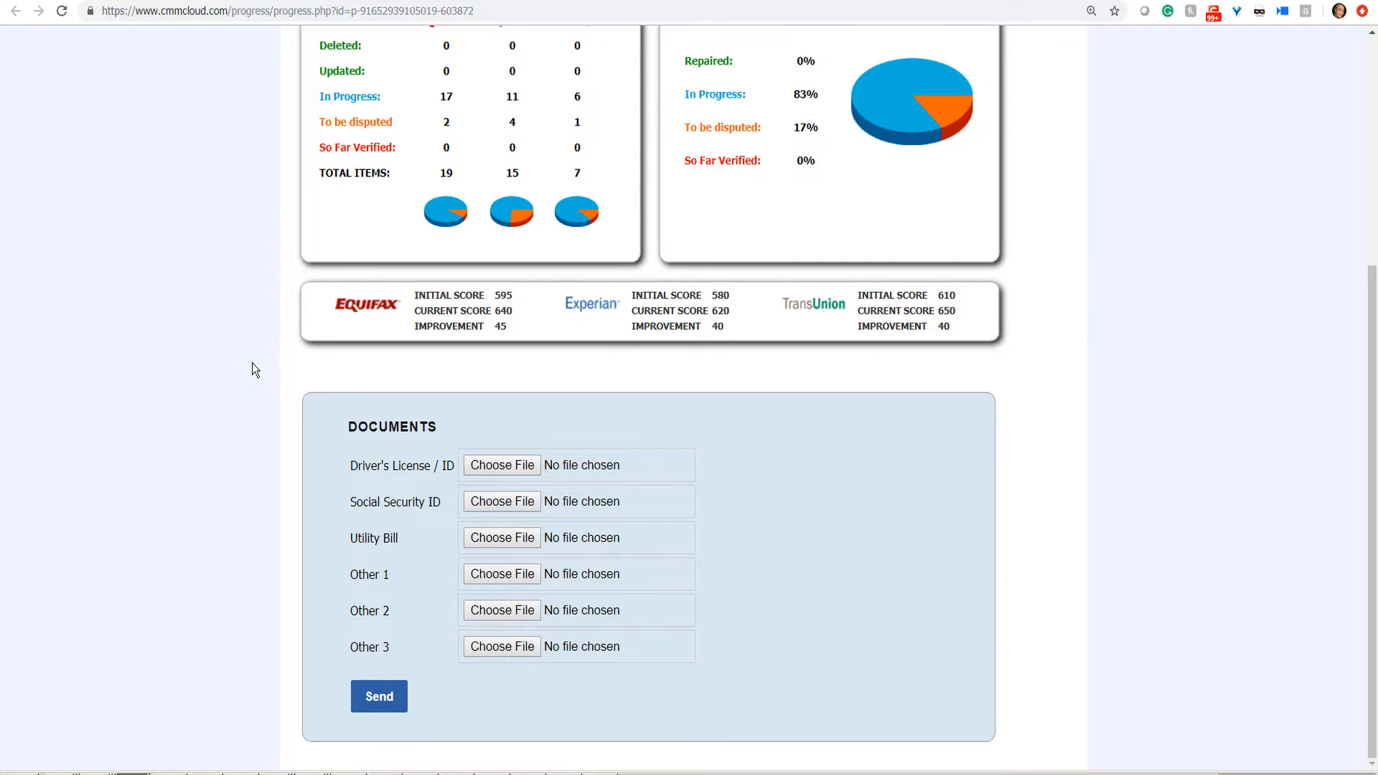
scroll(252, 363, "up", 2)
scroll(252, 363, "up", 4)
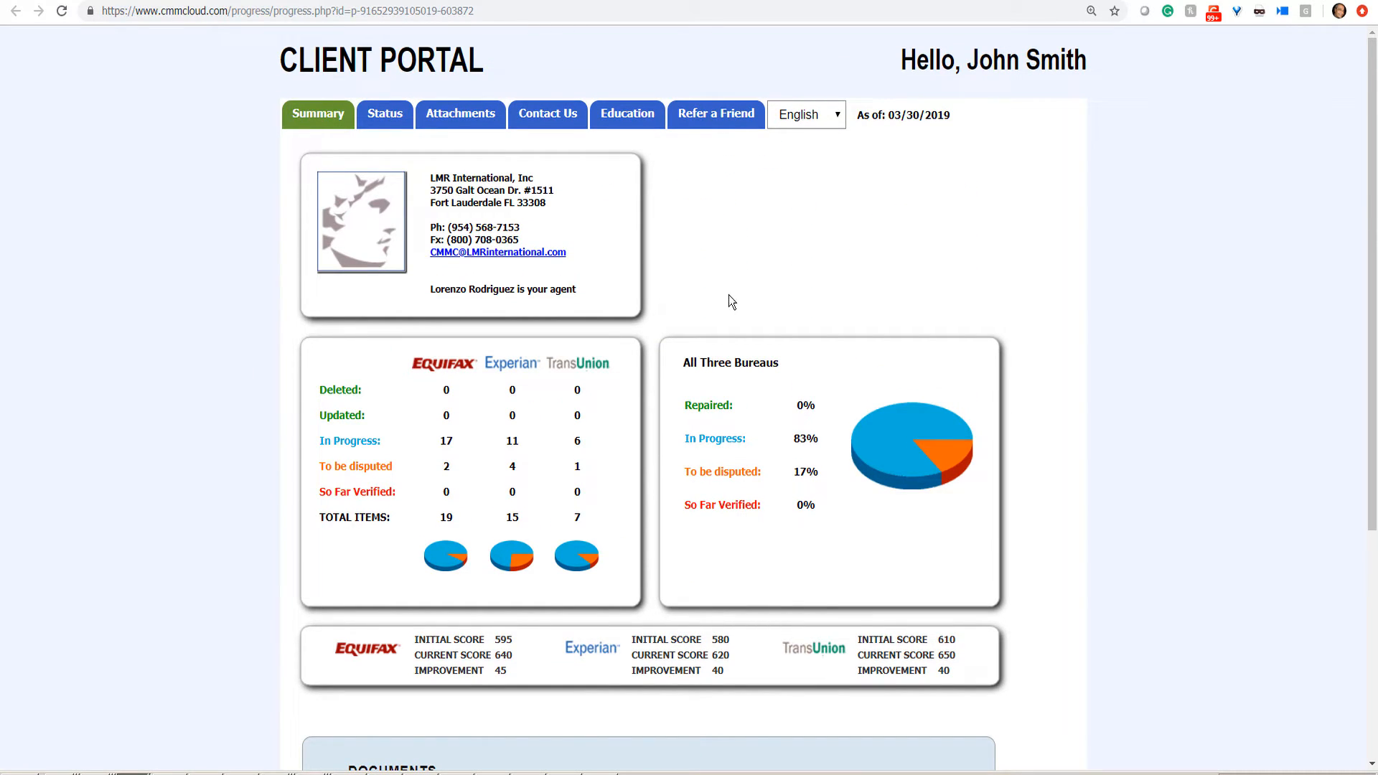
Step: Open the Status tab and review the Equifax, Experian and TransUnion dispute tables
left_click(391, 121)
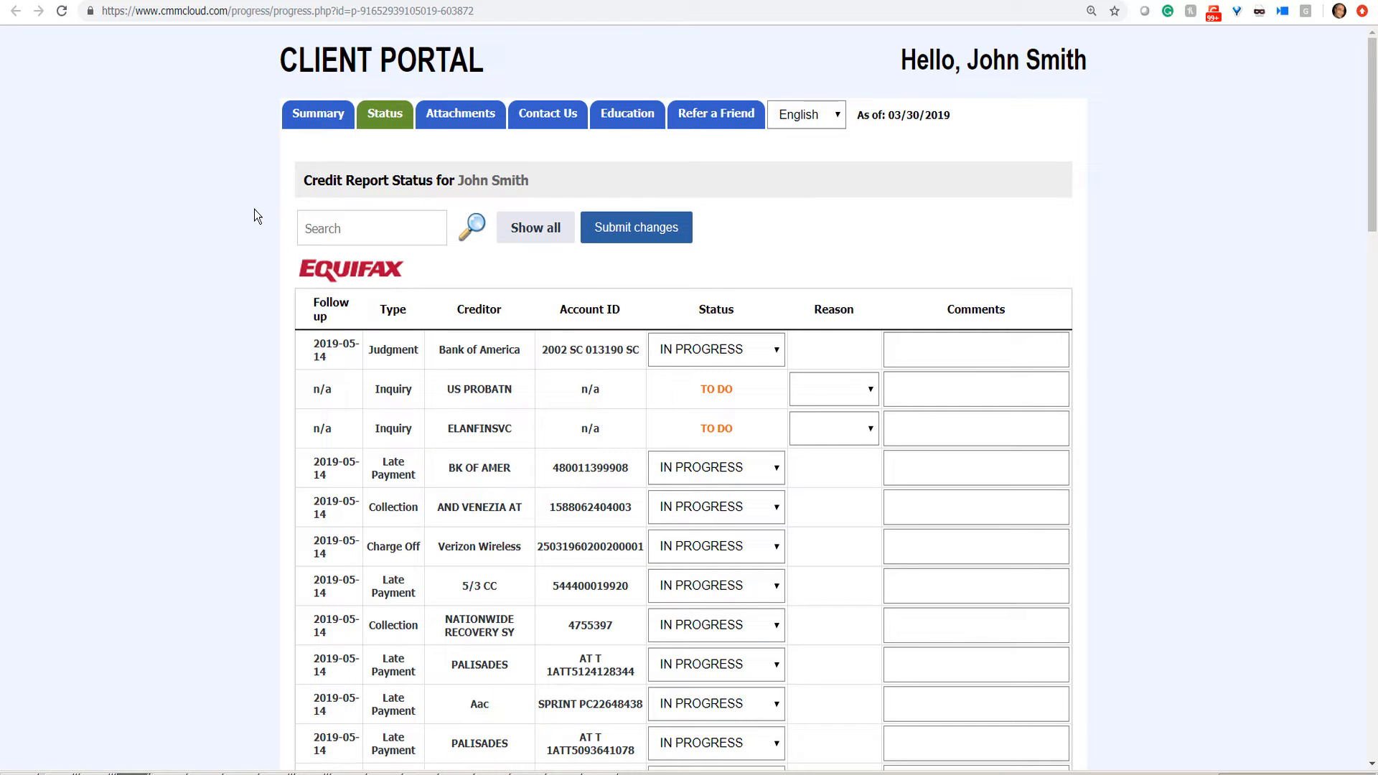
scroll(255, 214, "down", 3)
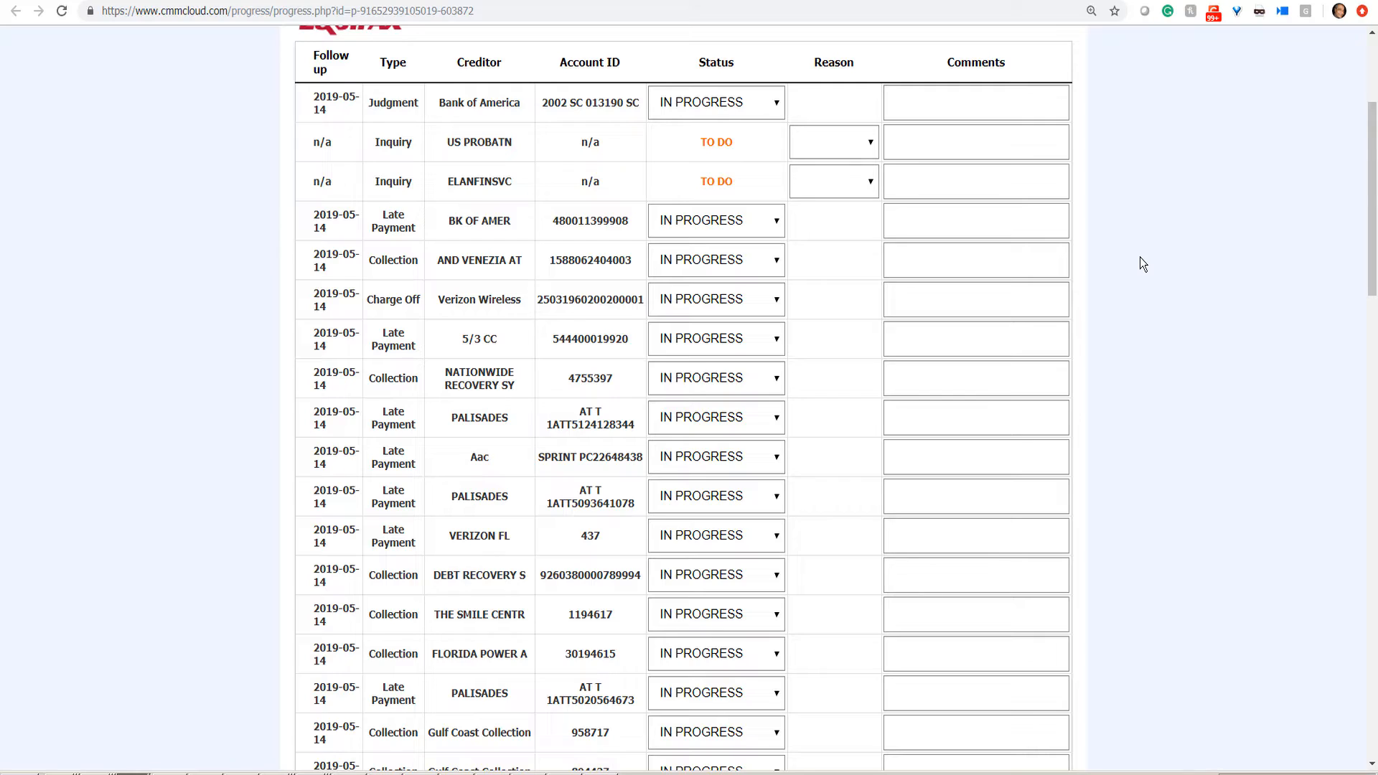
scroll(1140, 257, "down", 5)
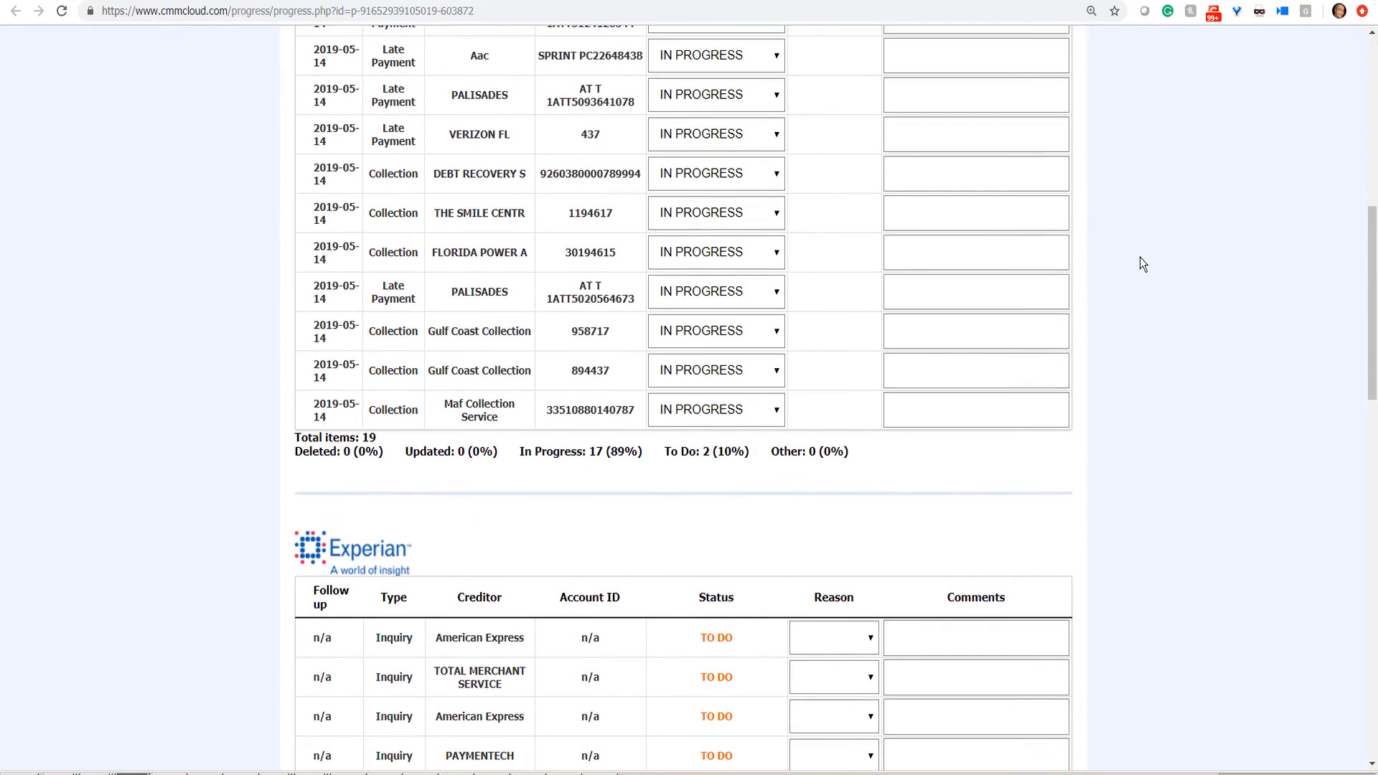
scroll(1139, 257, "down", 3)
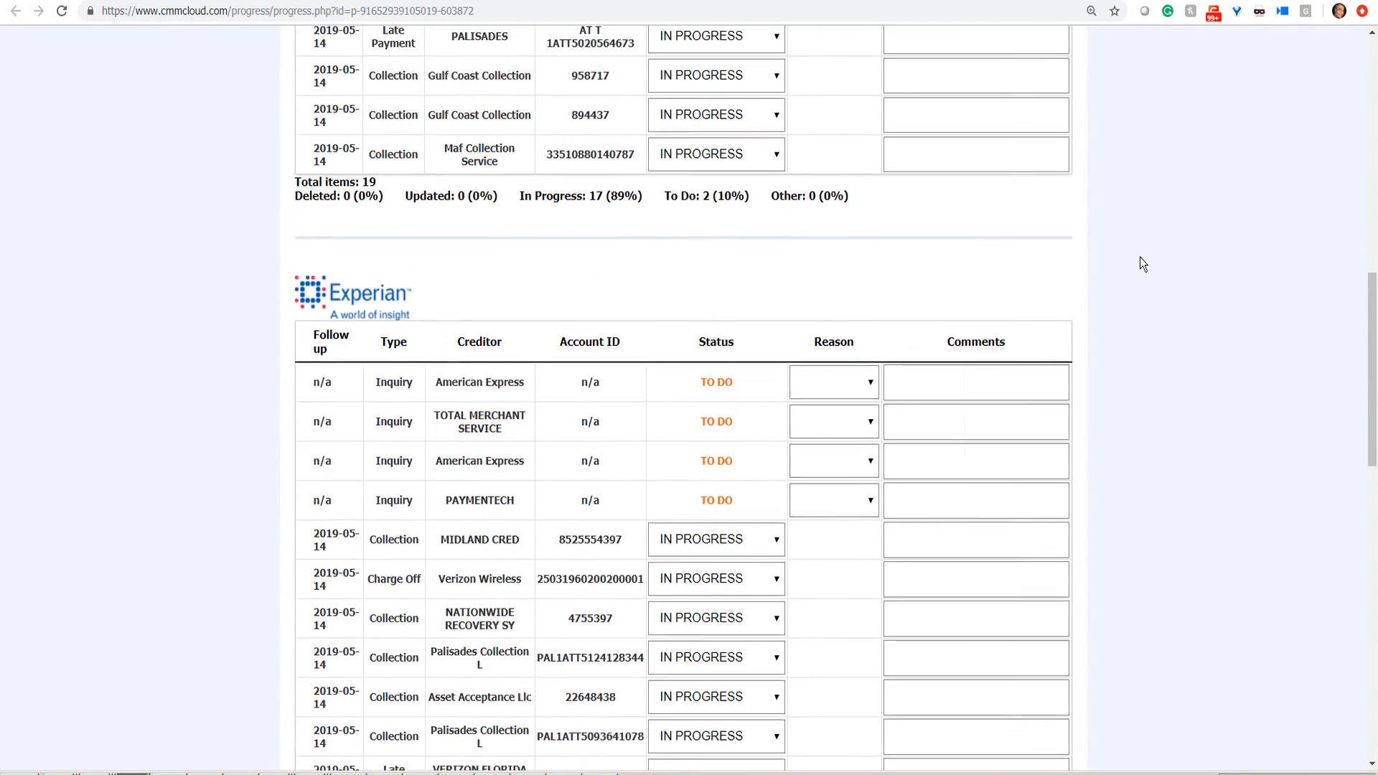
scroll(1139, 258, "down", 14)
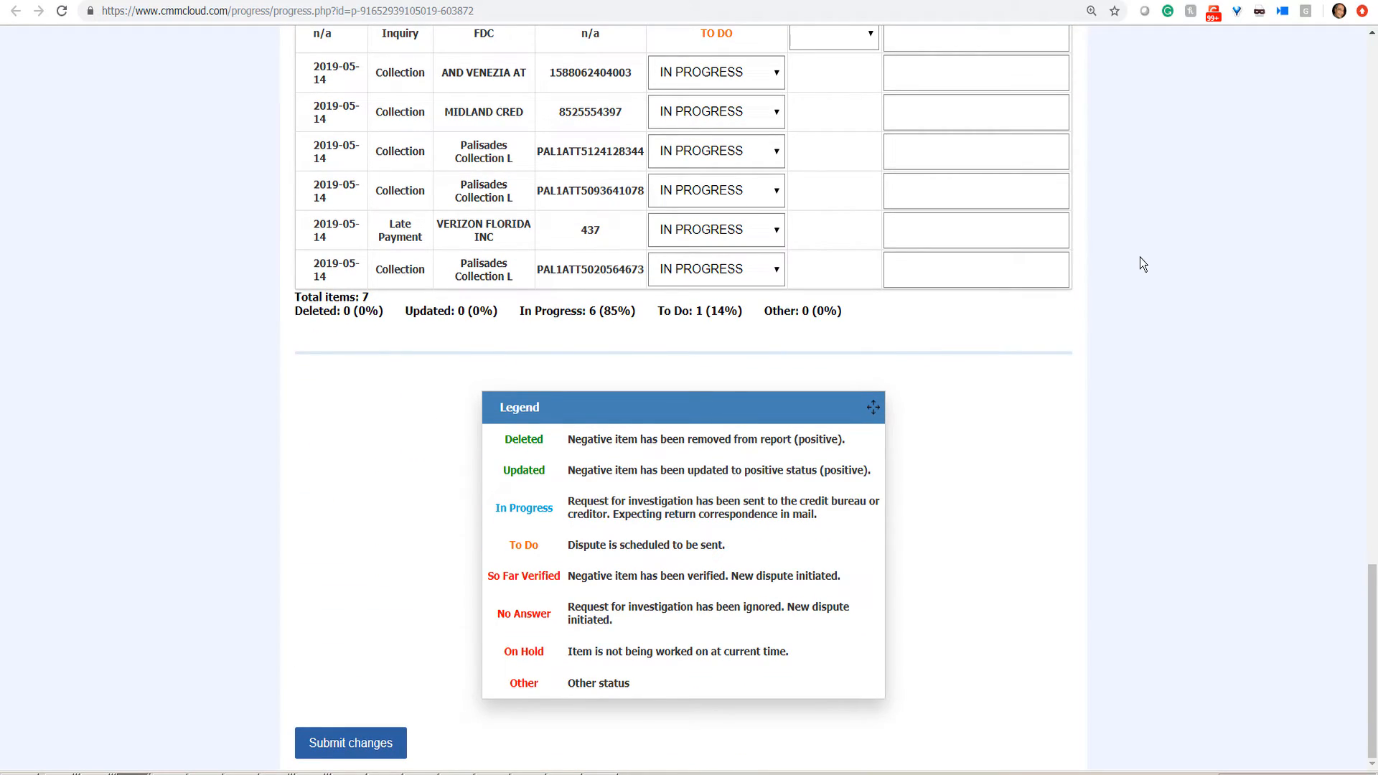
scroll(1140, 259, "up", 10)
scroll(1139, 257, "up", 14)
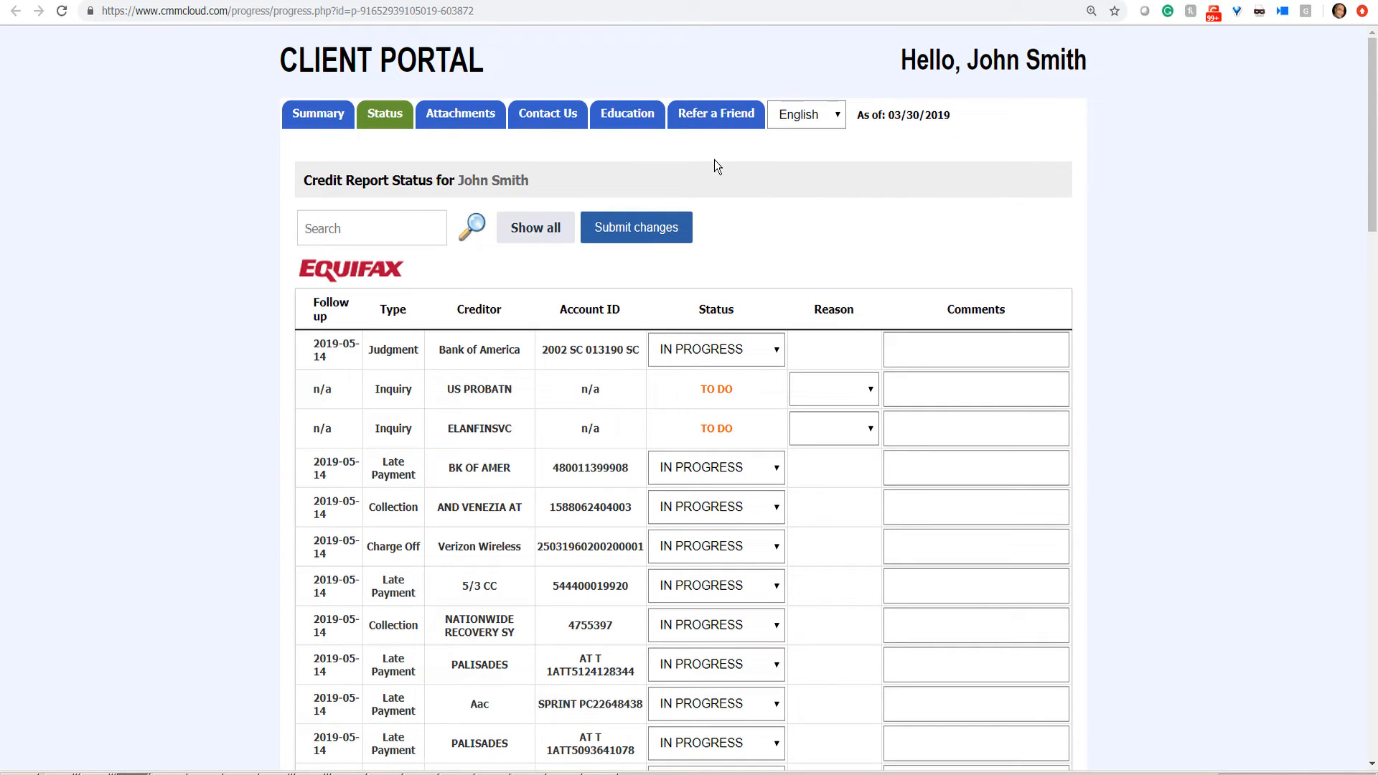
Step: Look through the portal's Attachments, Contact Us and Education sections
left_click(463, 119)
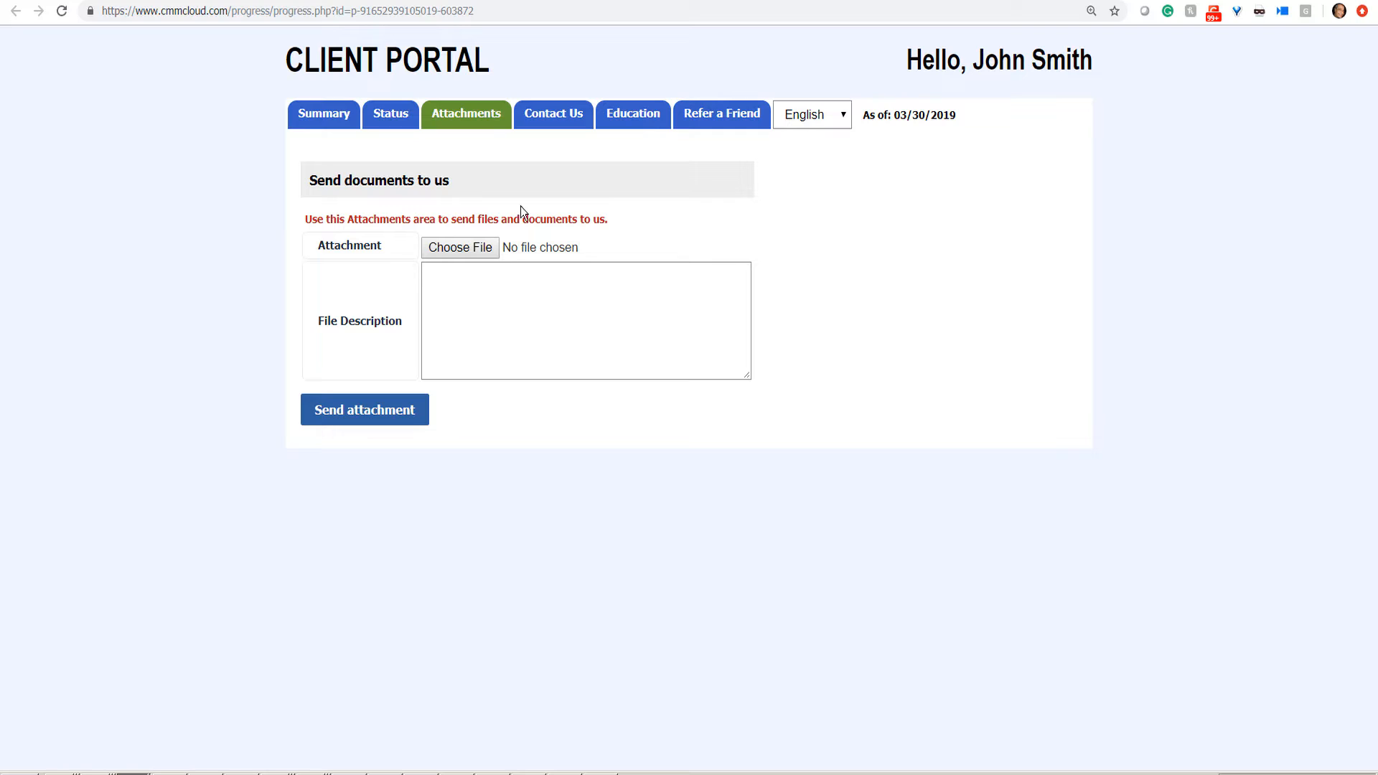
left_click(557, 121)
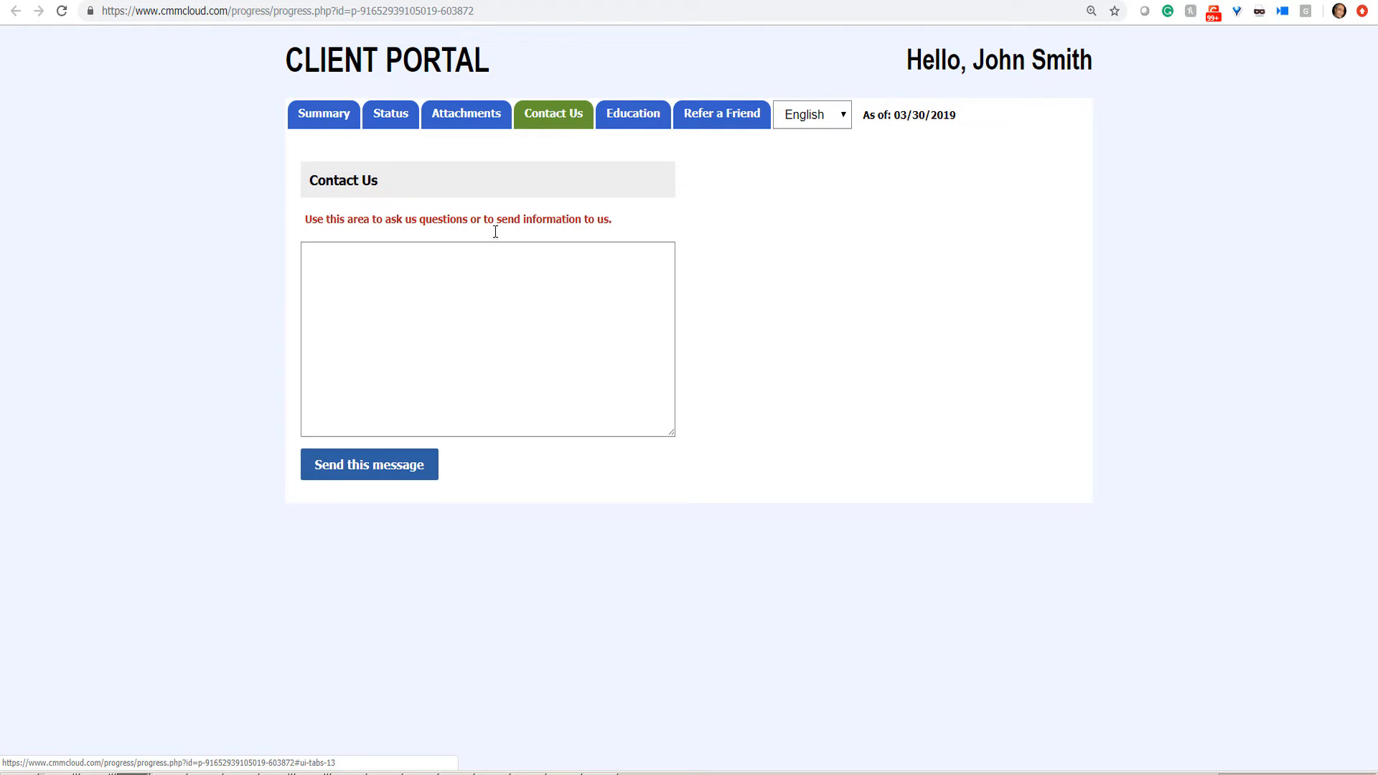
left_click(625, 124)
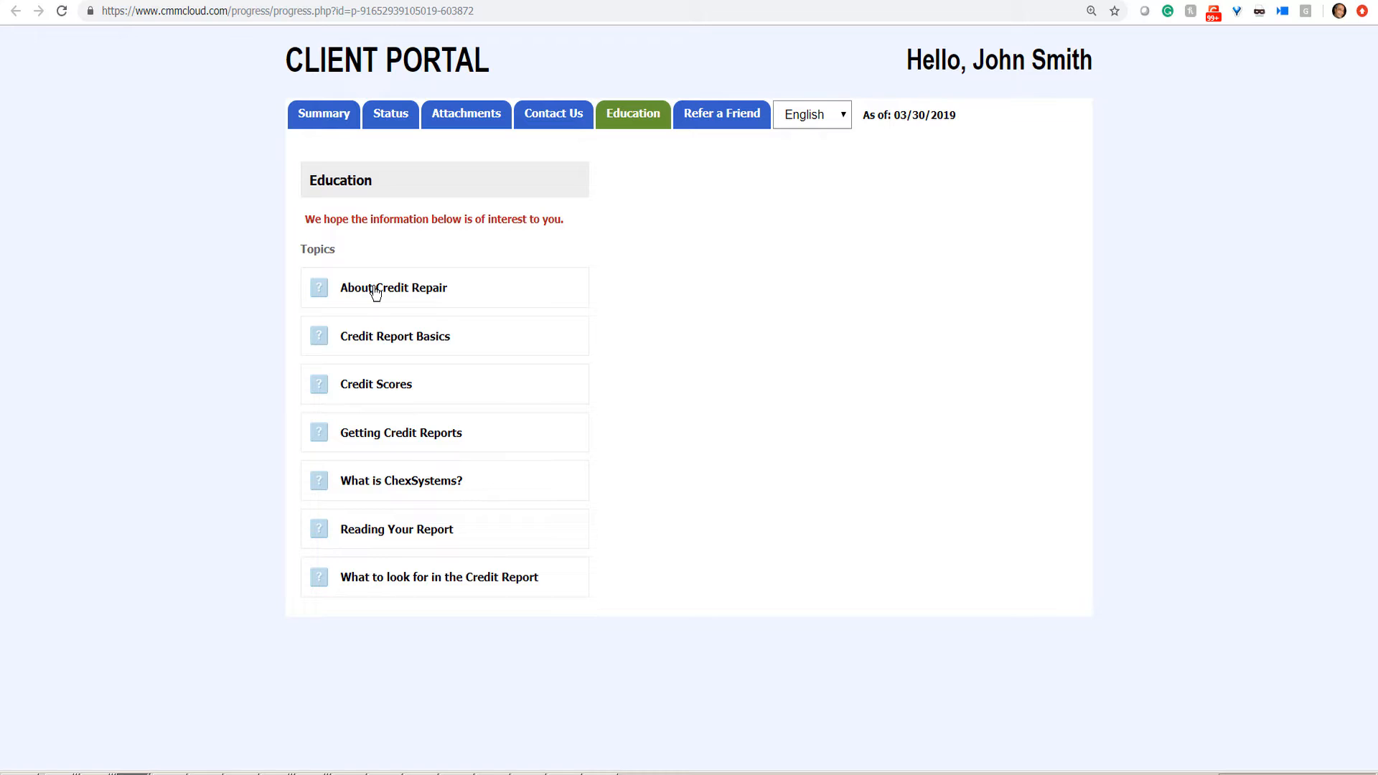
Step: Expand and collapse the About Credit Repair topic, then bring up the Refer a Friend form
left_click(374, 290)
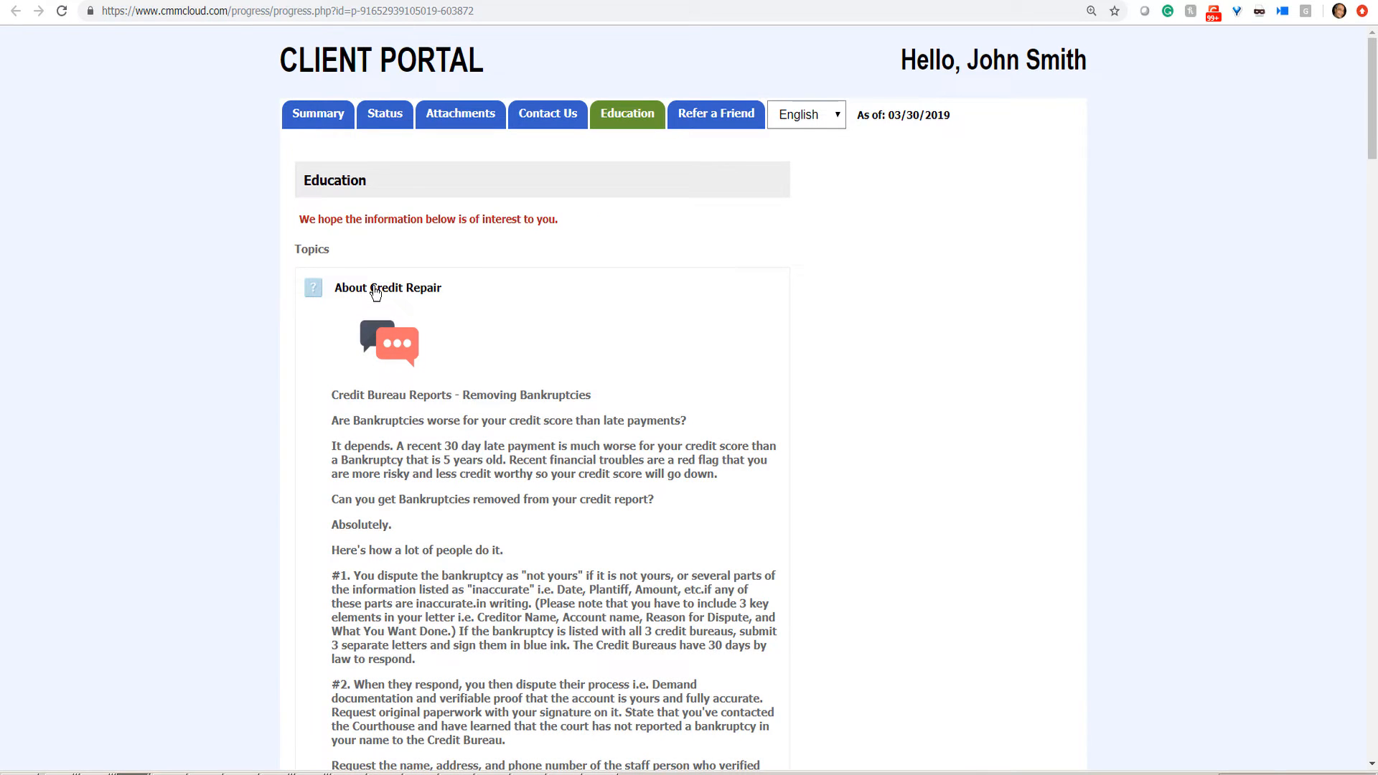
left_click(375, 289)
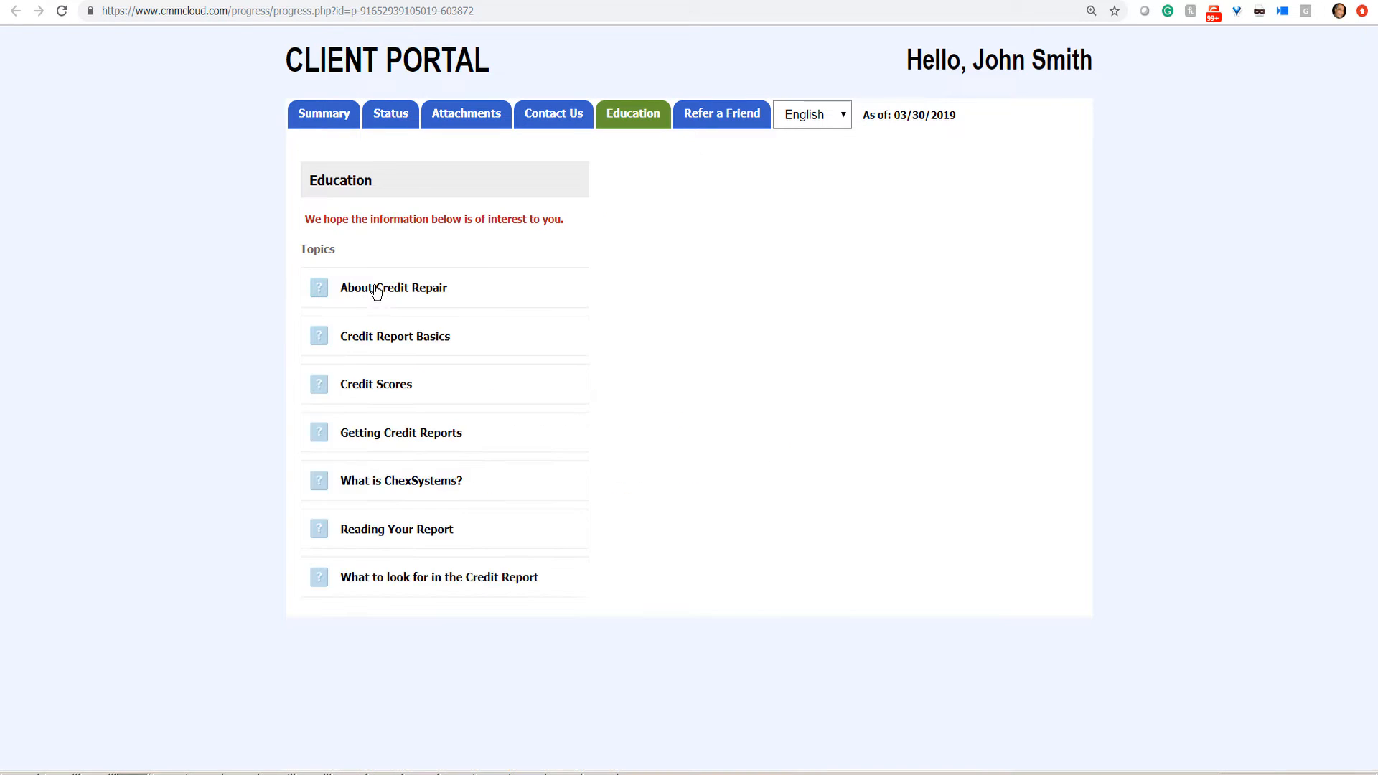
left_click(715, 115)
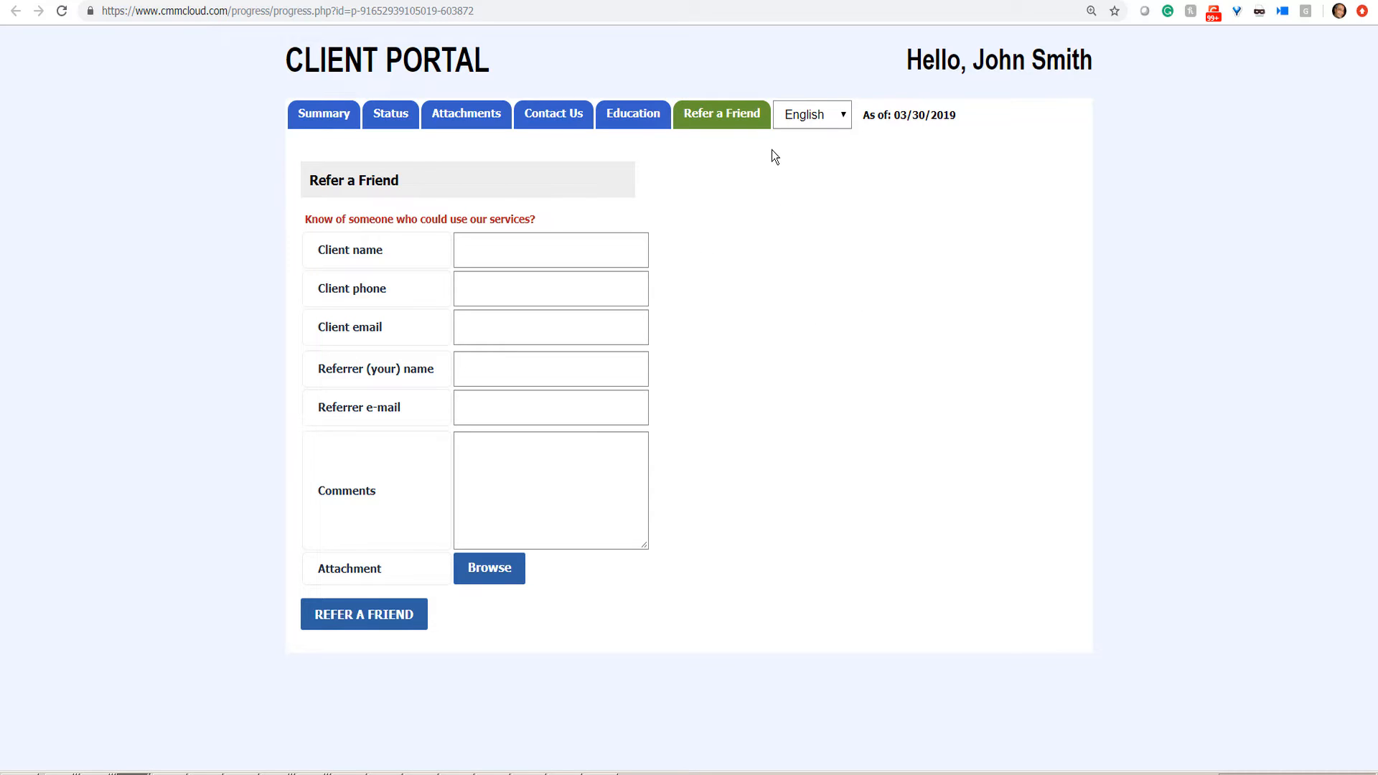
Step: Switch the client portal summary to Spanish, then Polish, then back to English
left_click(833, 117)
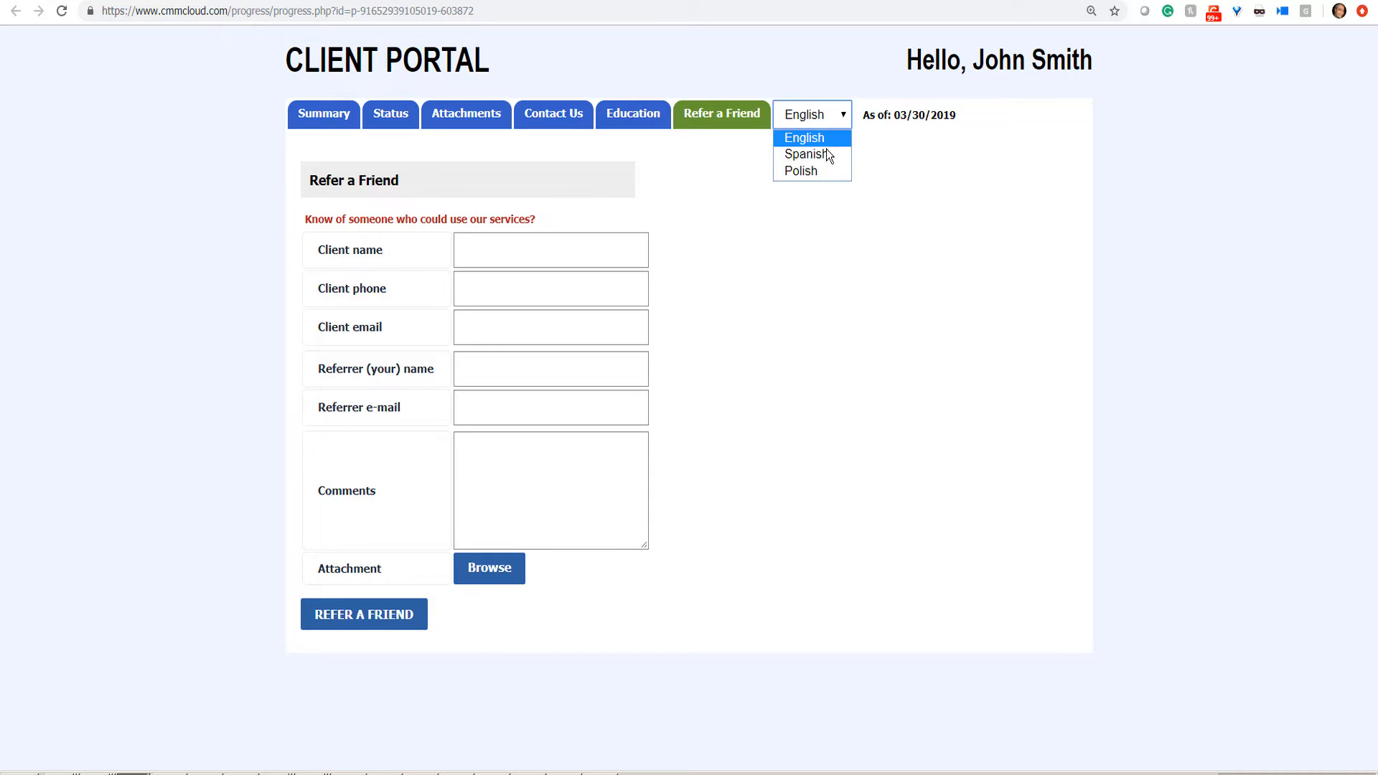
left_click(823, 155)
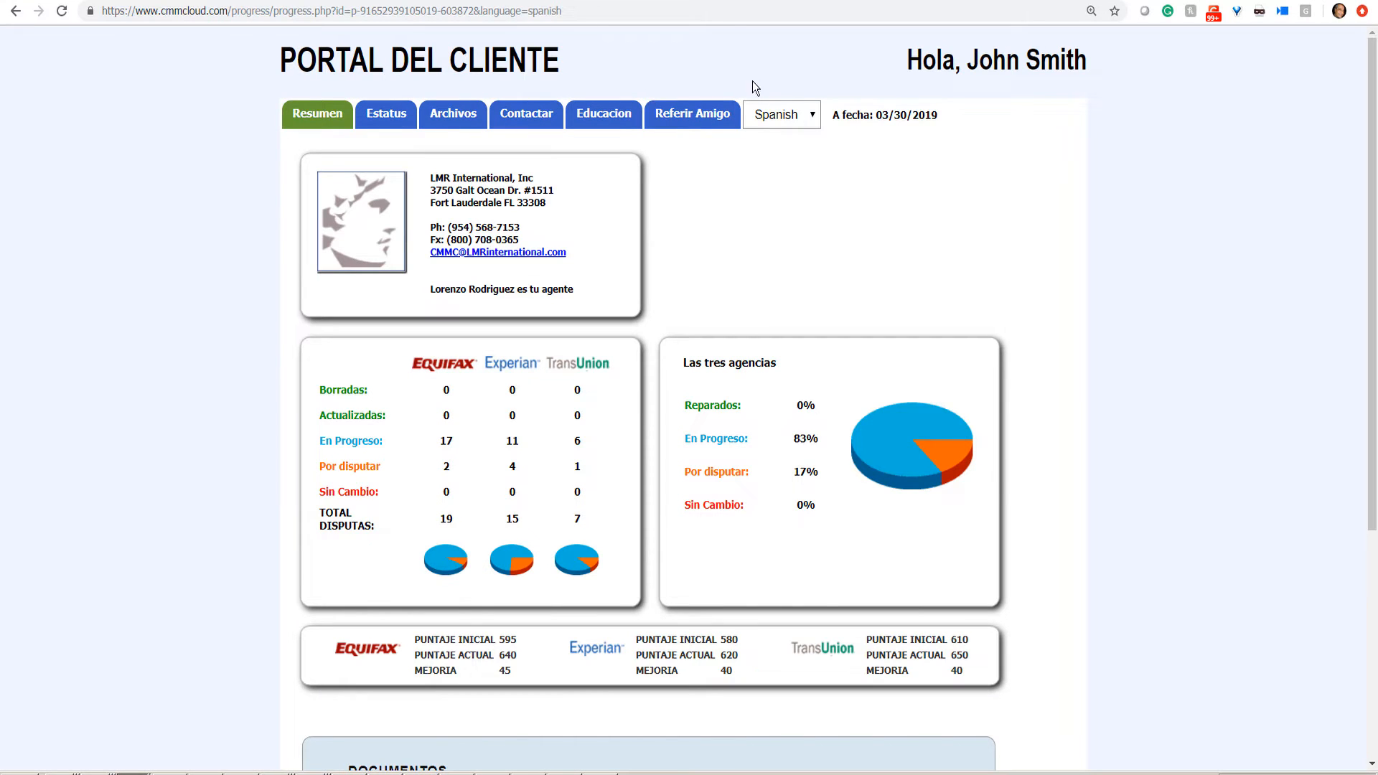
left_click(789, 122)
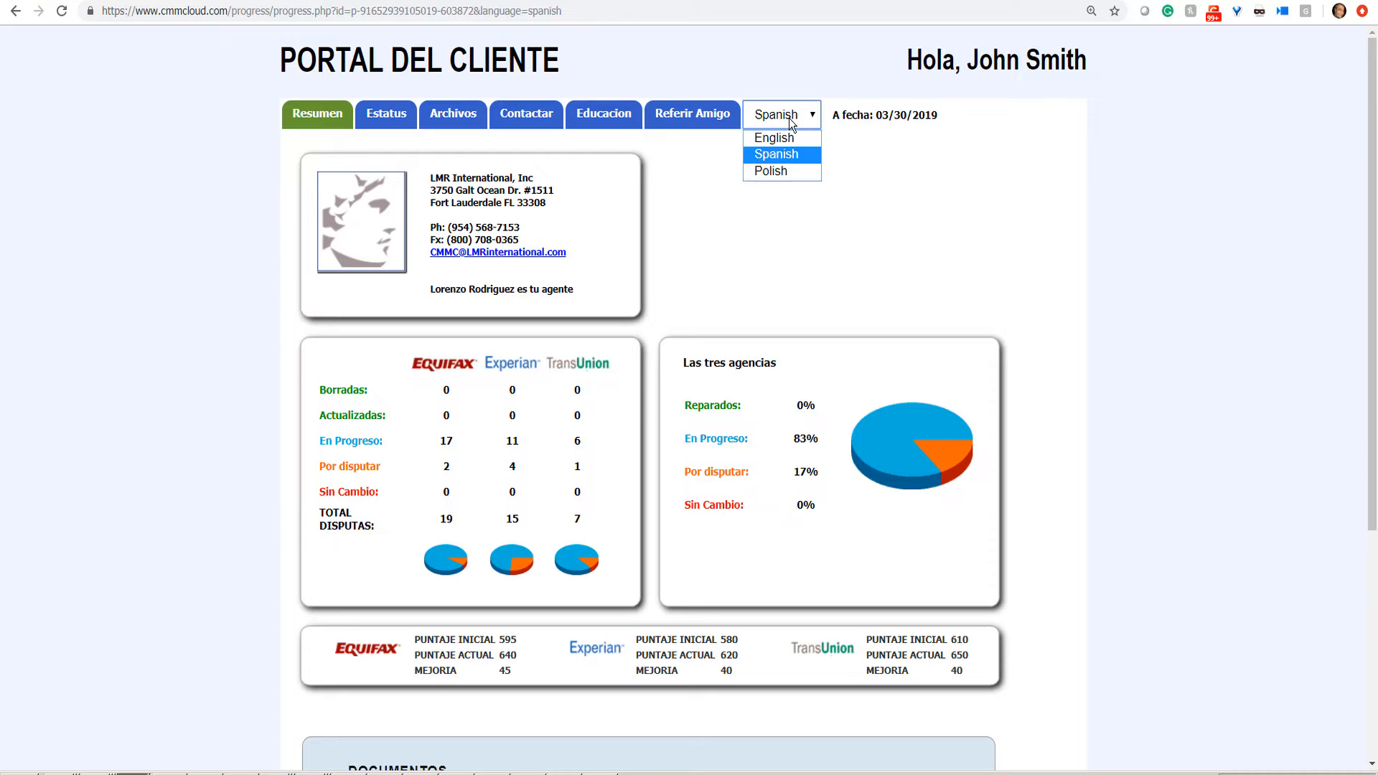
left_click(790, 170)
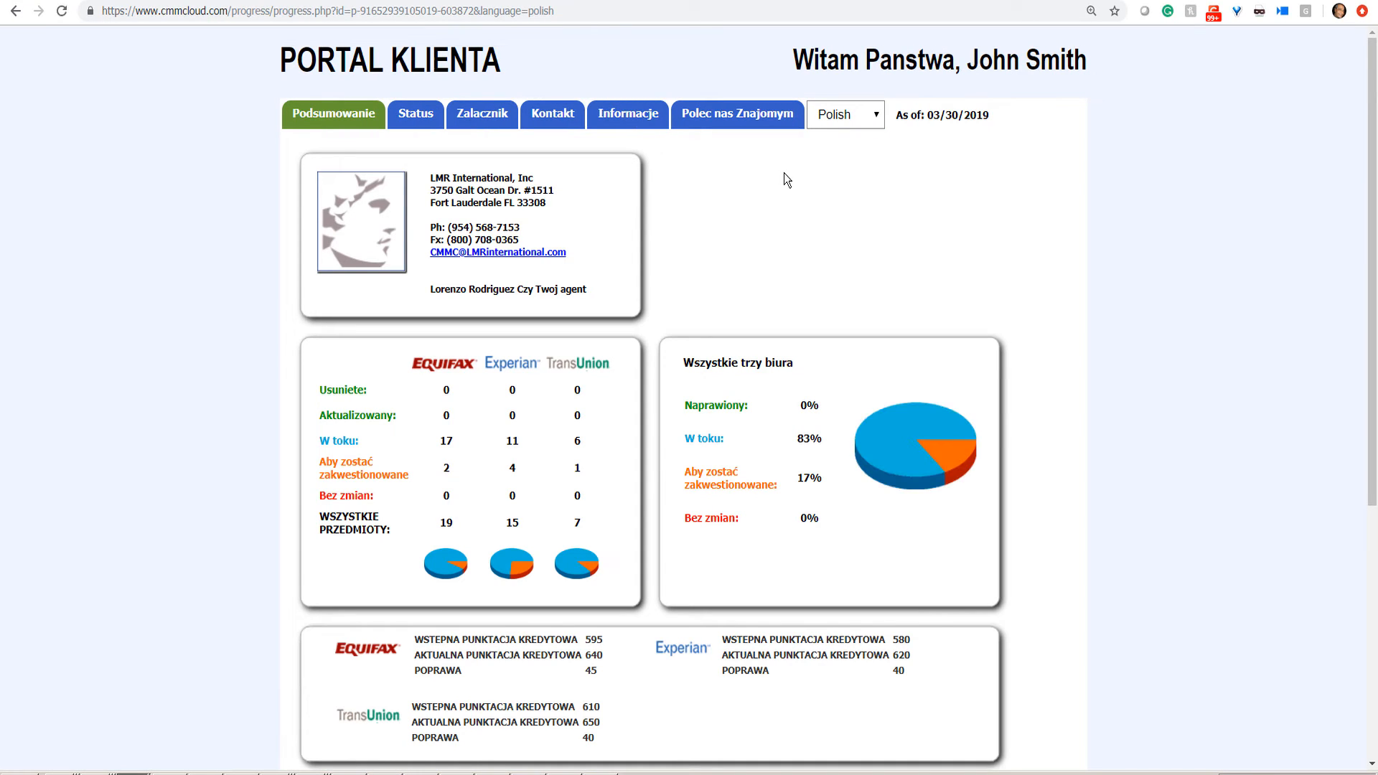
left_click(877, 117)
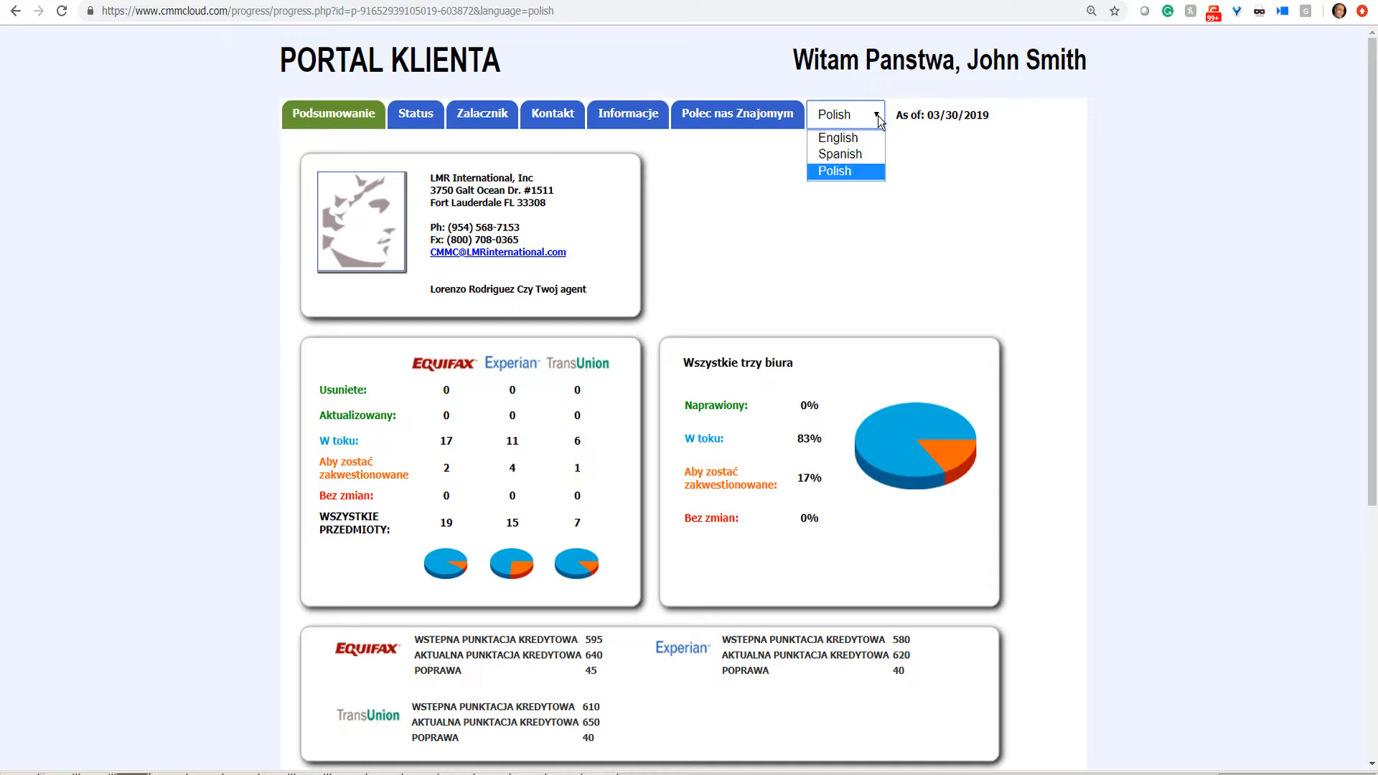
left_click(831, 140)
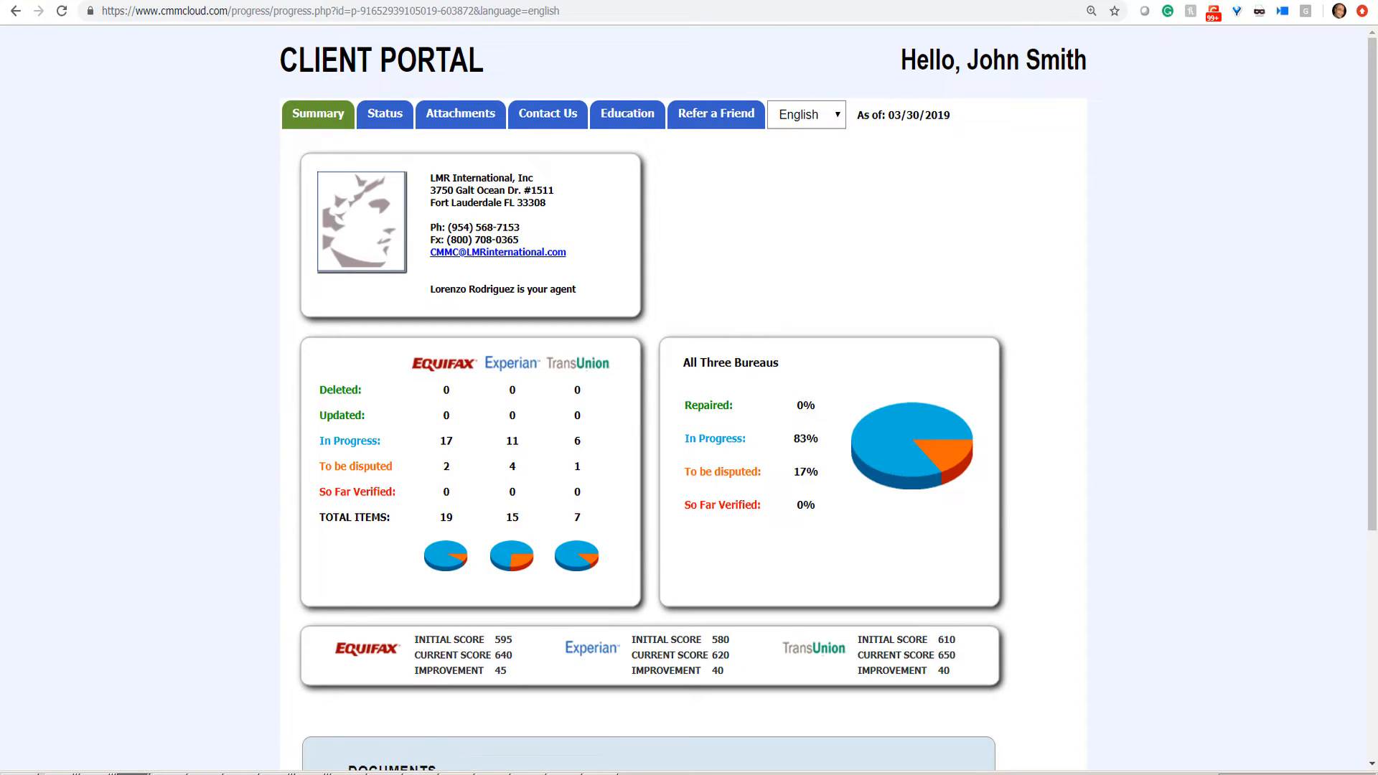
Step: Return to the Dispute Center and filter it to the five checked disputes with 'Select from All'
key("ctrl+w")
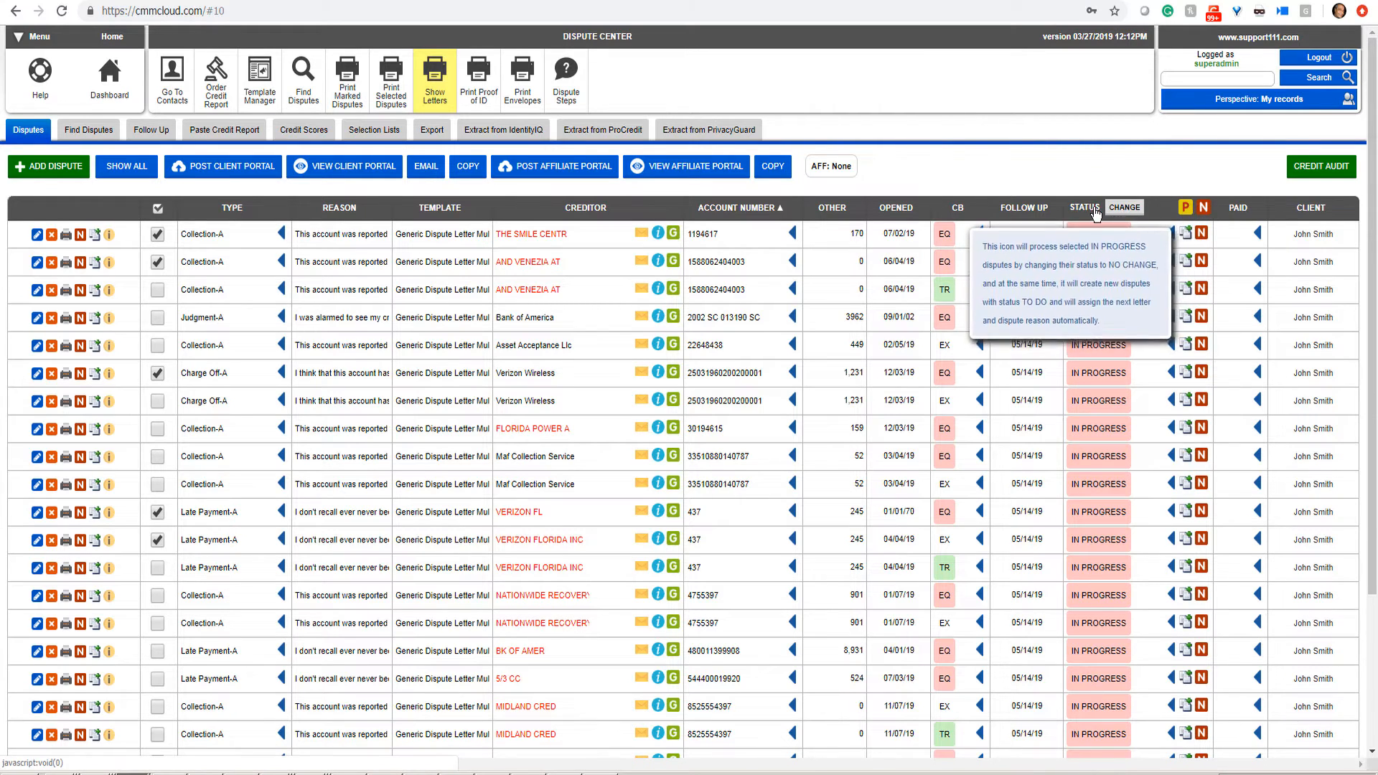
left_click(158, 211)
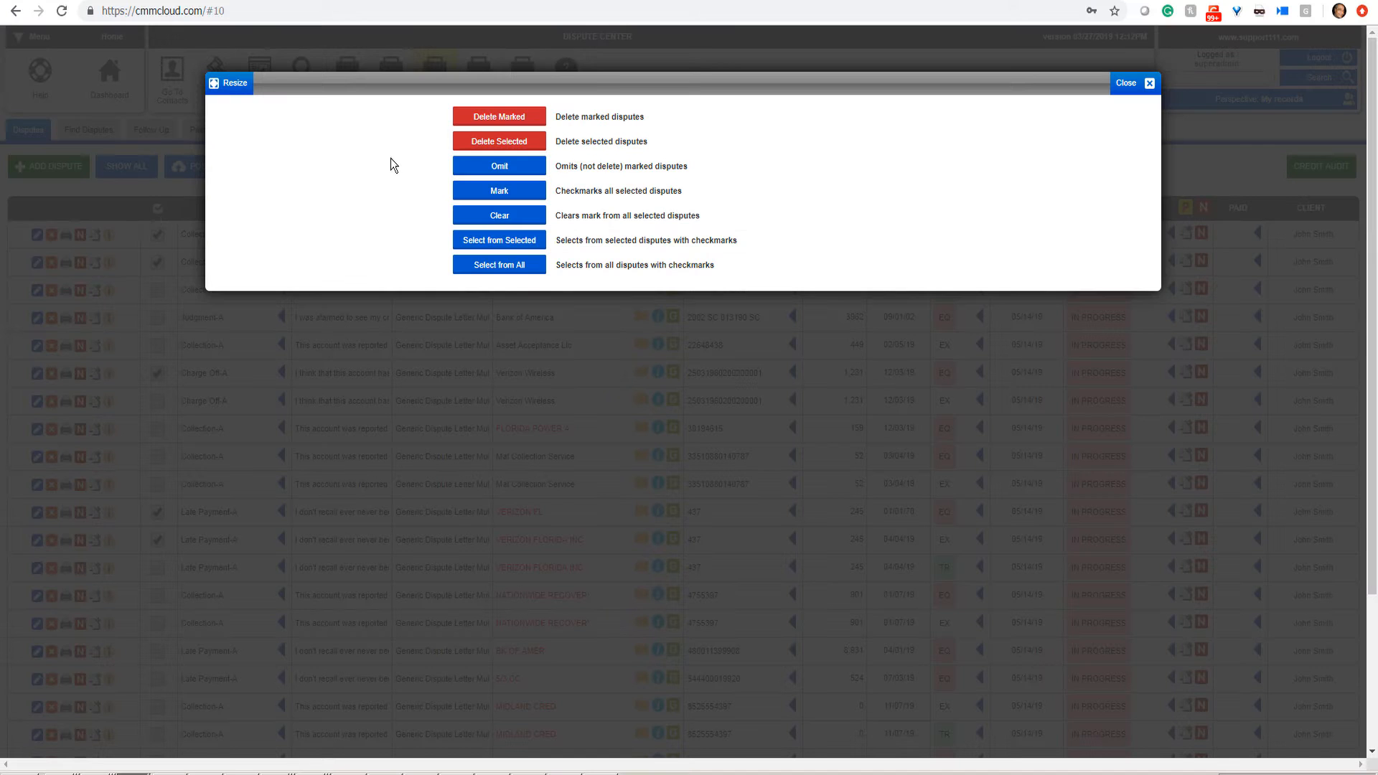
left_click(487, 271)
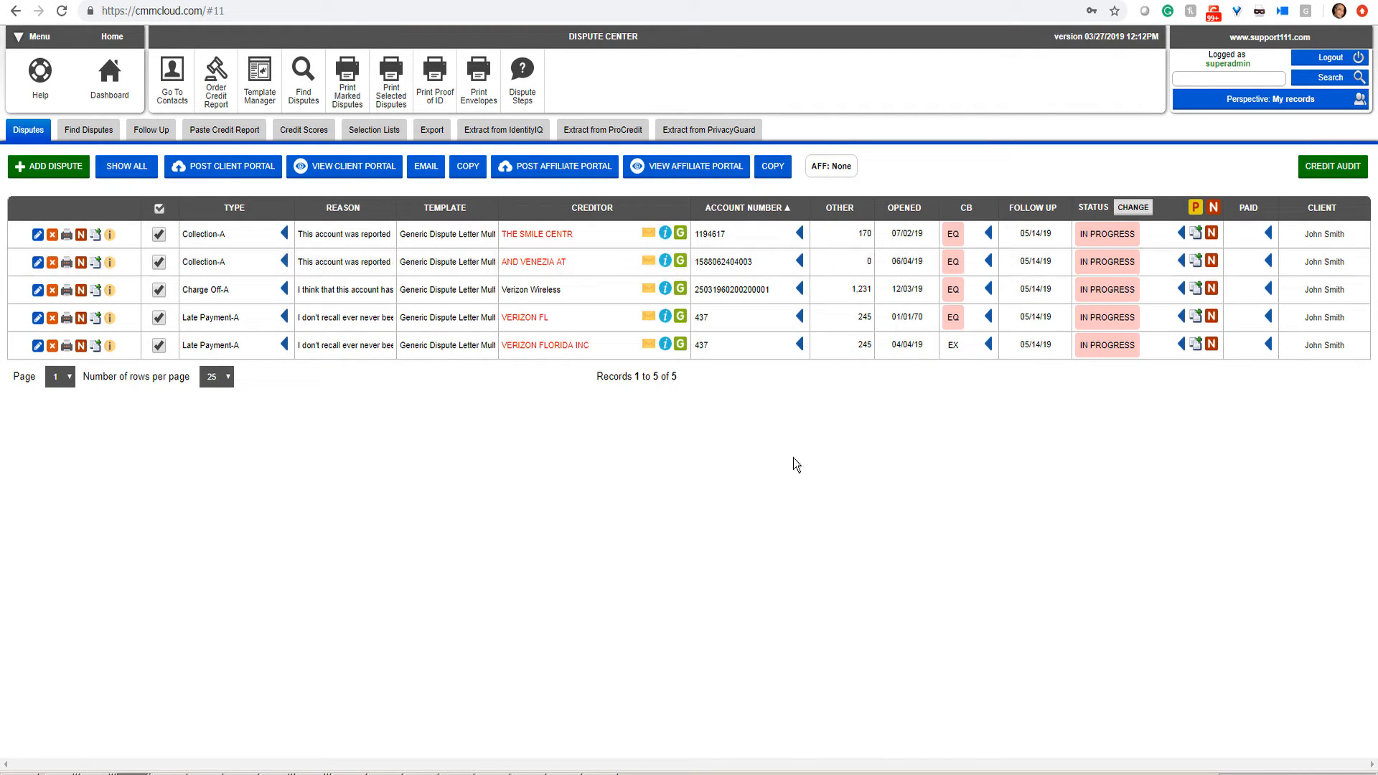
Step: Change row 1 (THE SMILE CENTR) status to DELETED and row 4 (VERIZON FL) to UPDATED
left_click(1114, 236)
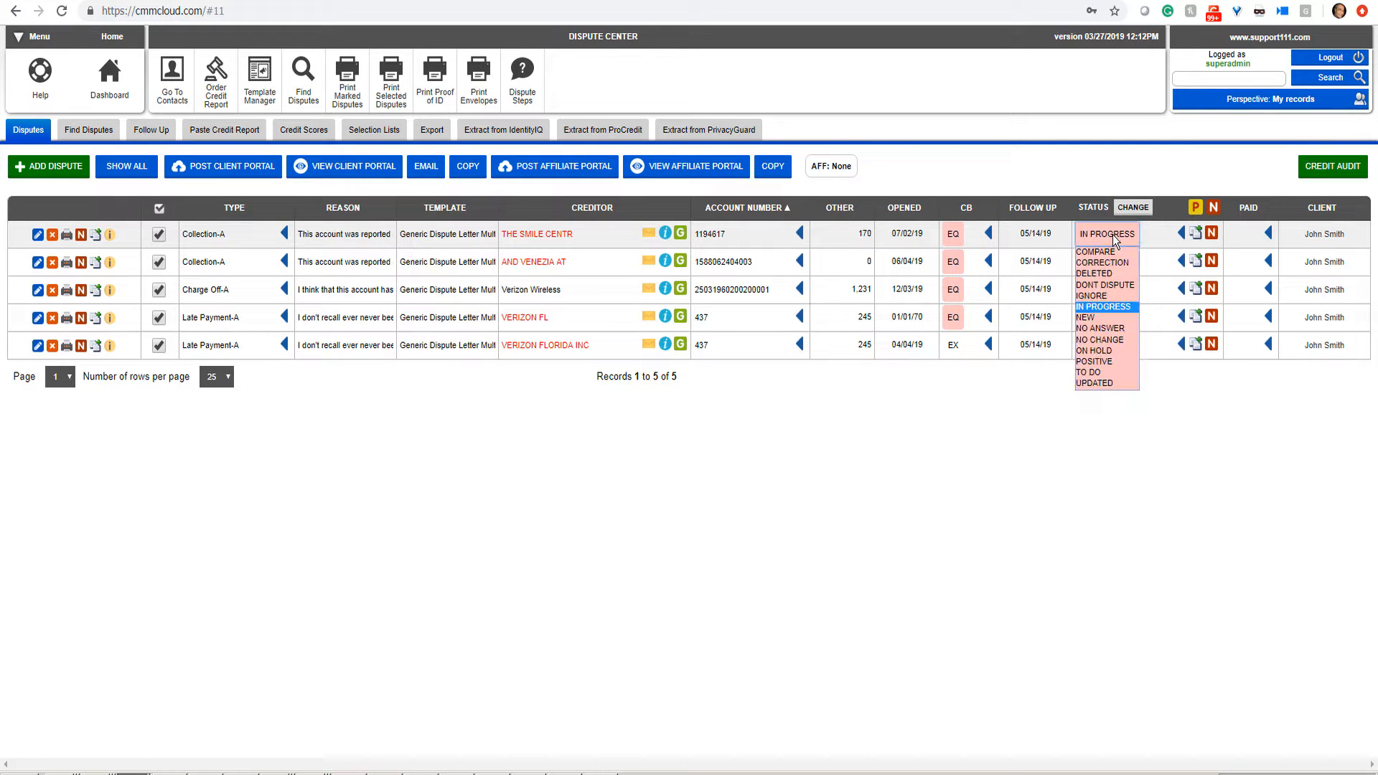
left_click(1110, 272)
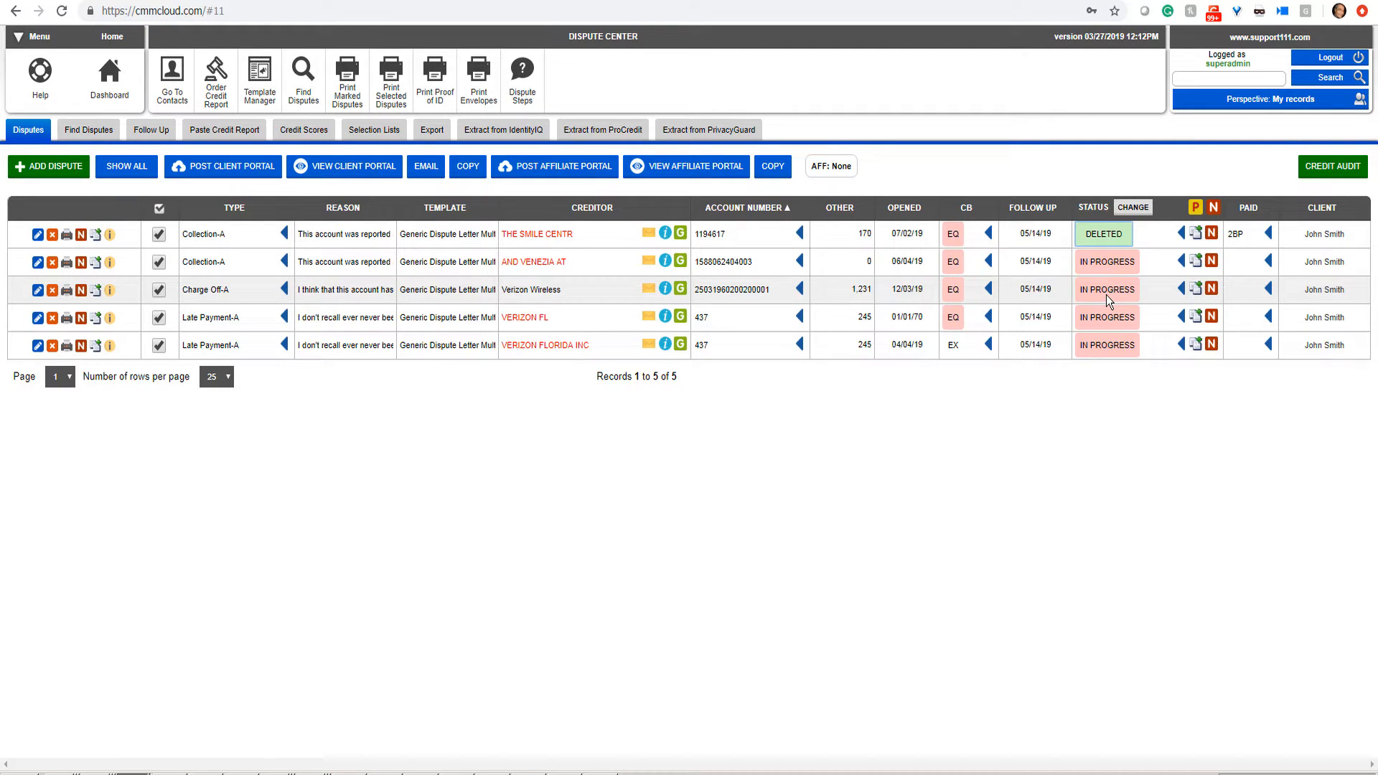
left_click(1104, 320)
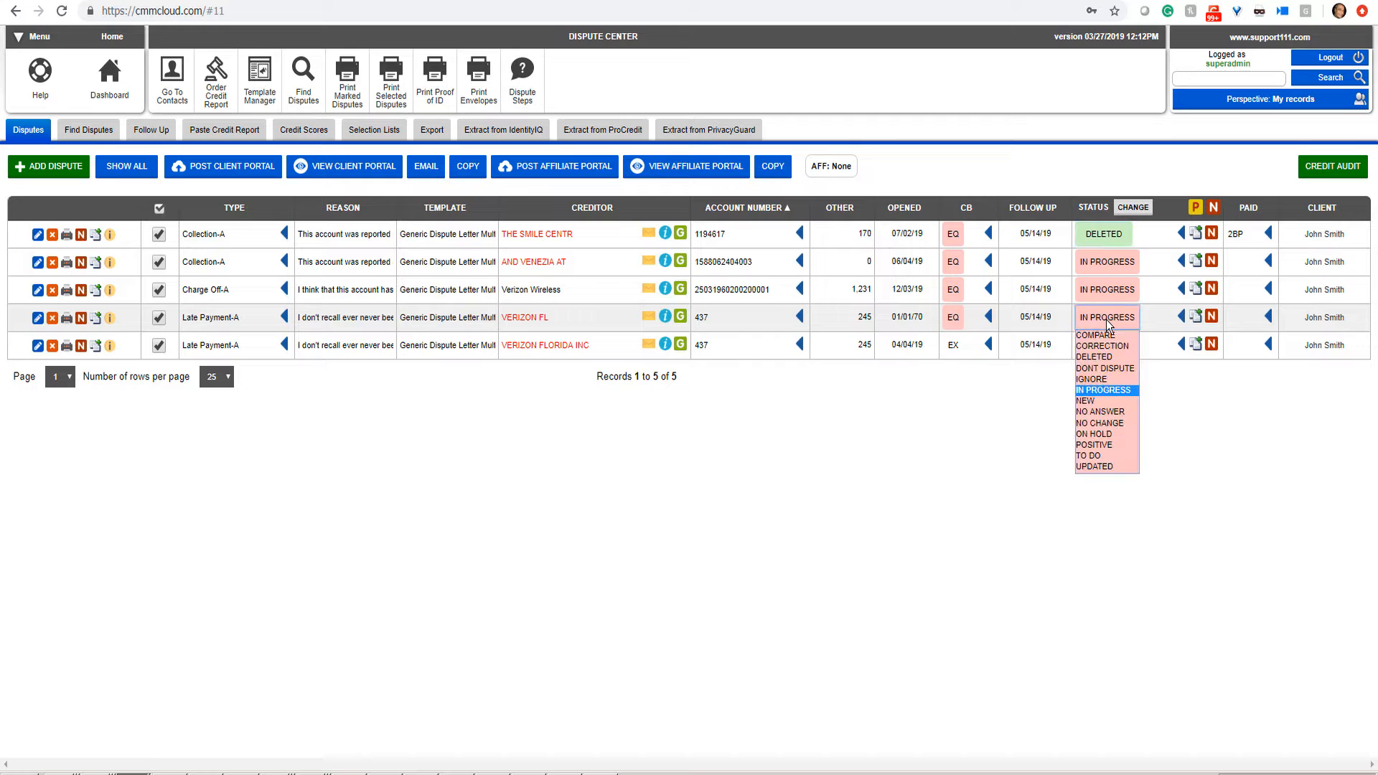
left_click(1101, 465)
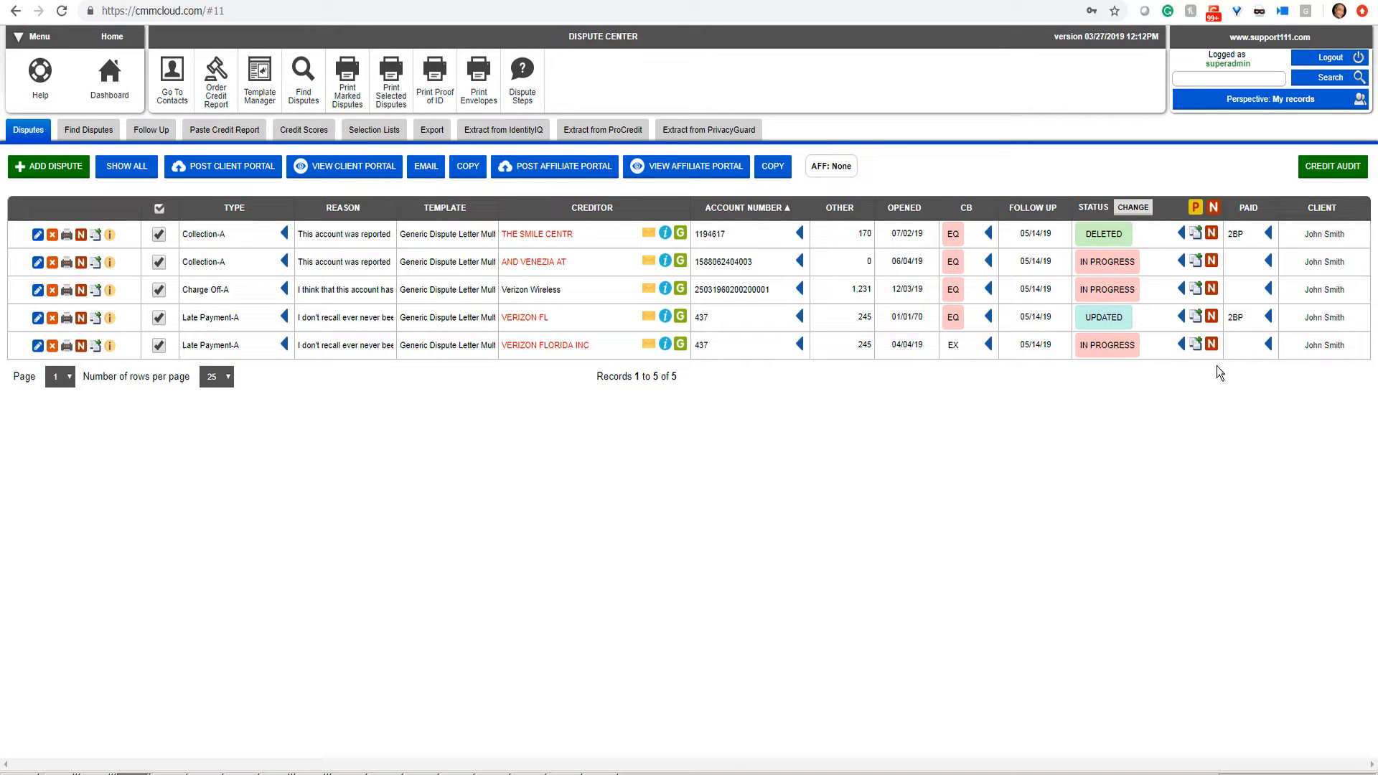
mouse_move(1204, 210)
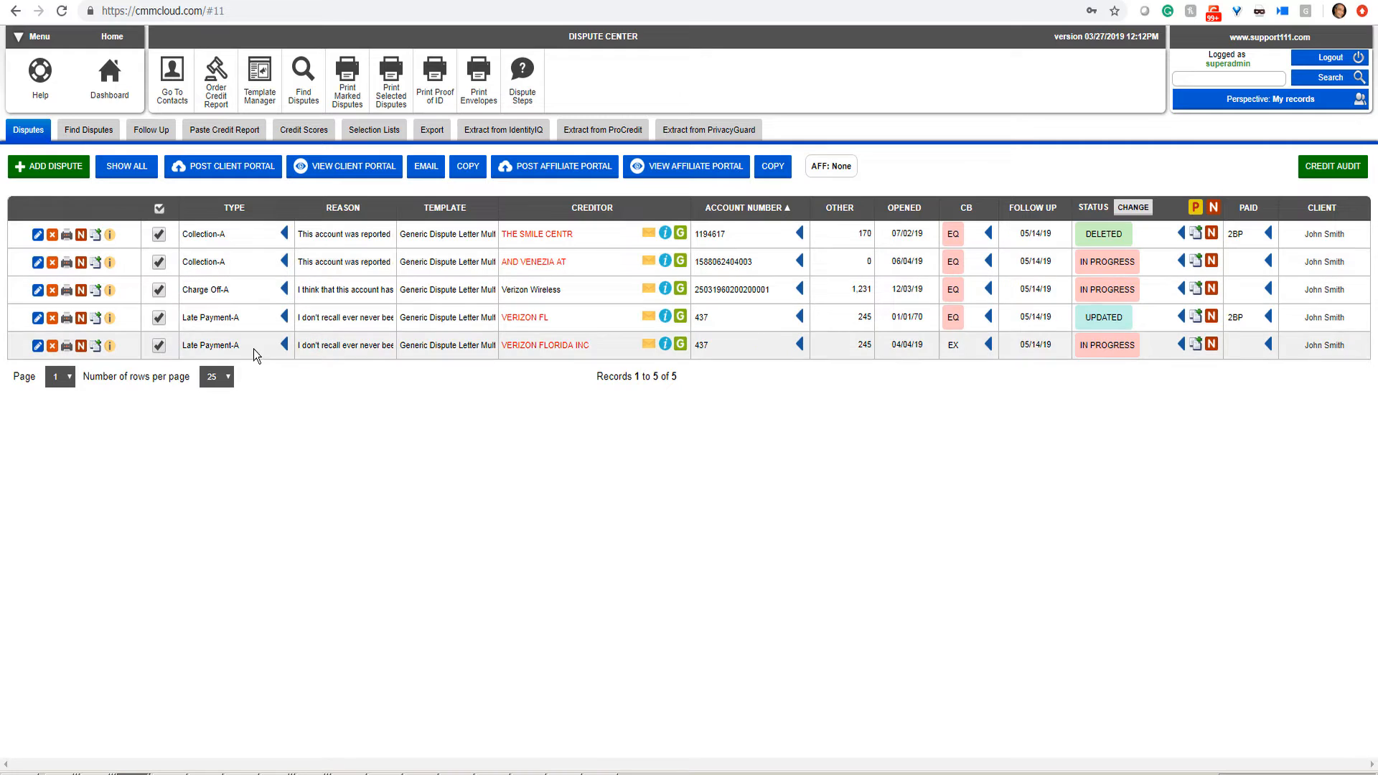
Step: Advance the IN PROGRESS disputes to the next round and print the new dispute letters
left_click(1194, 208)
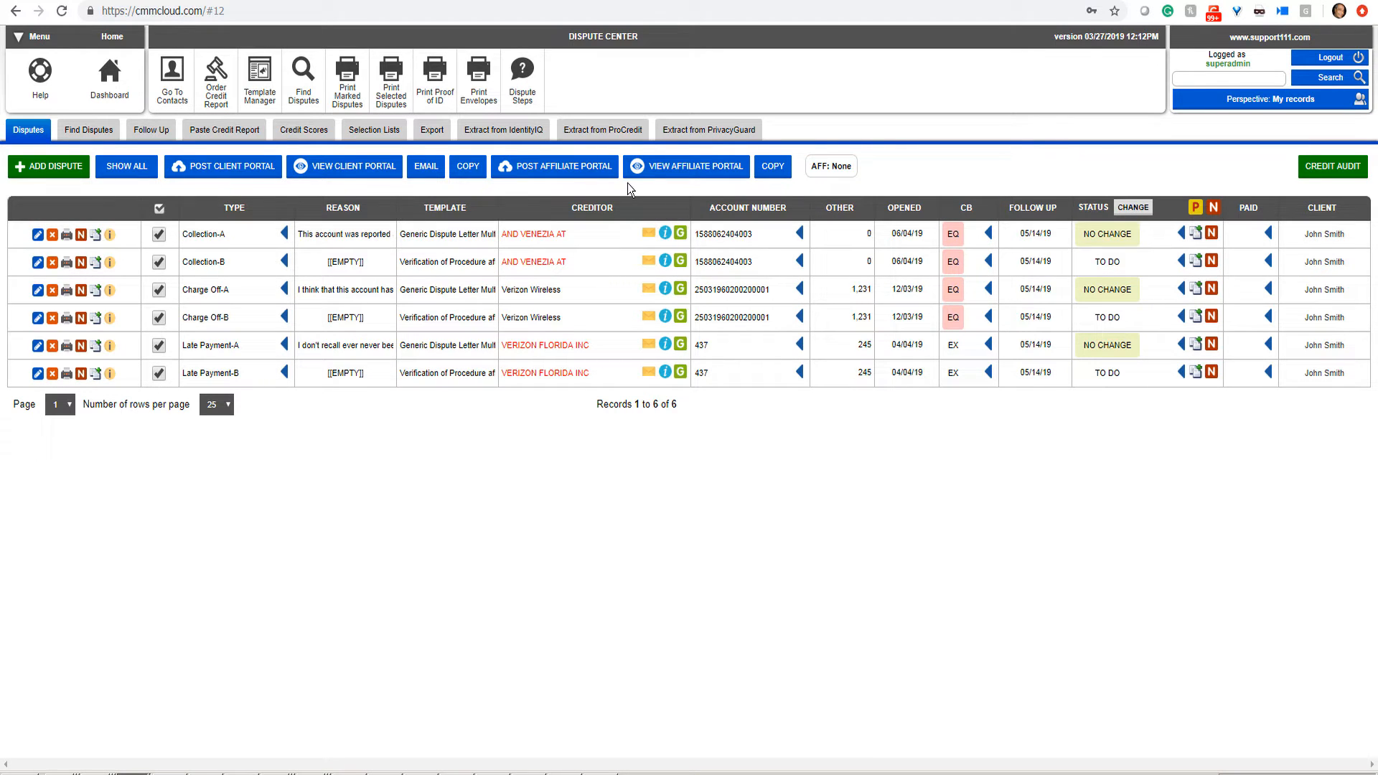
left_click(402, 97)
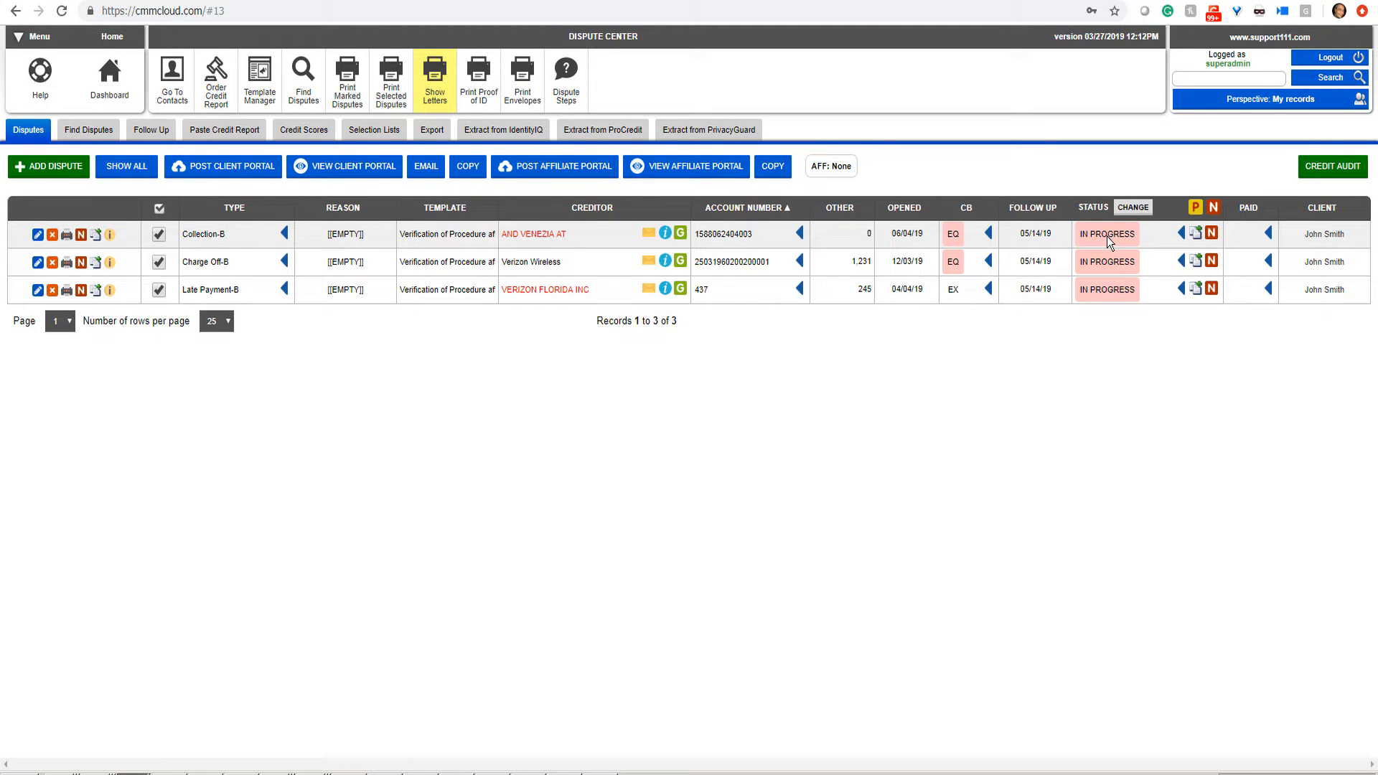
Step: Mark the Verizon Wireless Charge Off-B dispute DELETED, advance the rest to round C, and post to the portal
left_click(1105, 261)
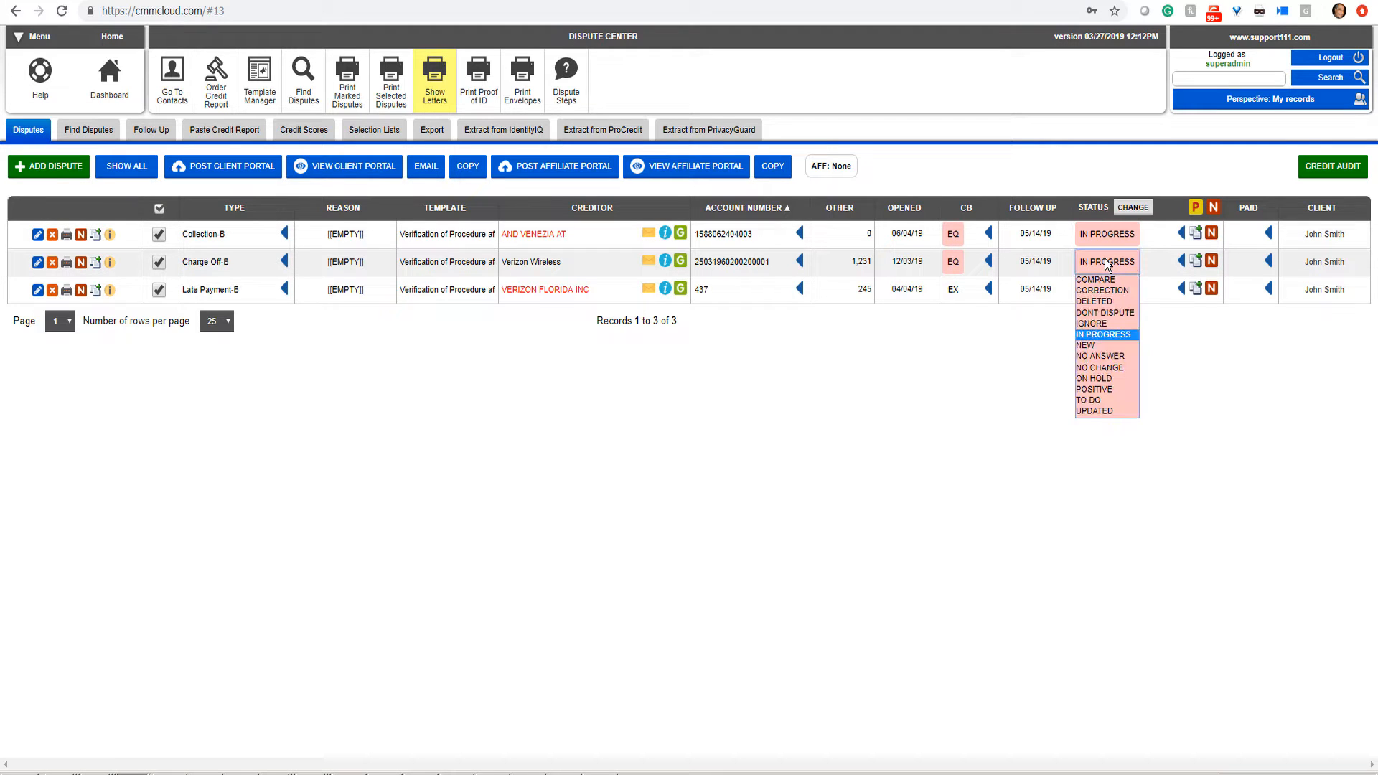
left_click(1096, 302)
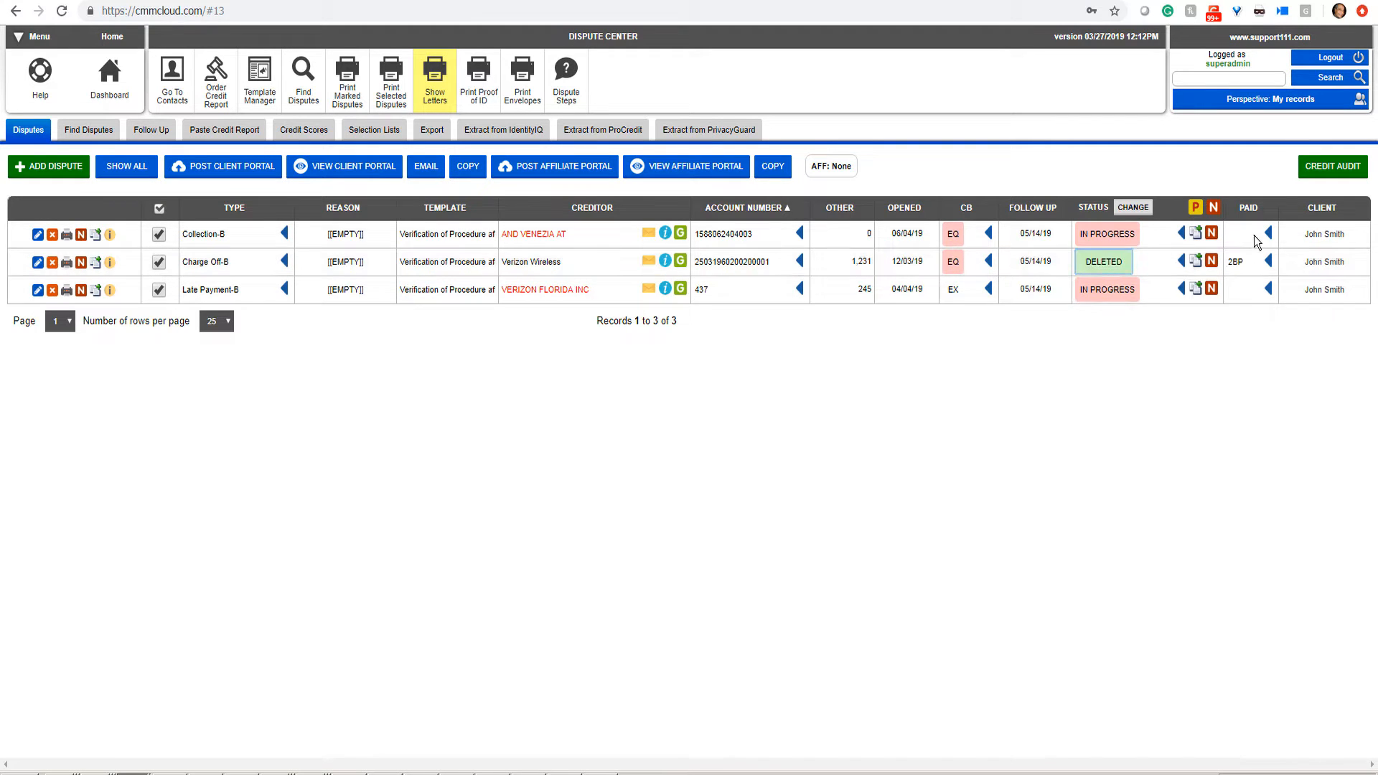
left_click(967, 407)
left_click(1193, 212)
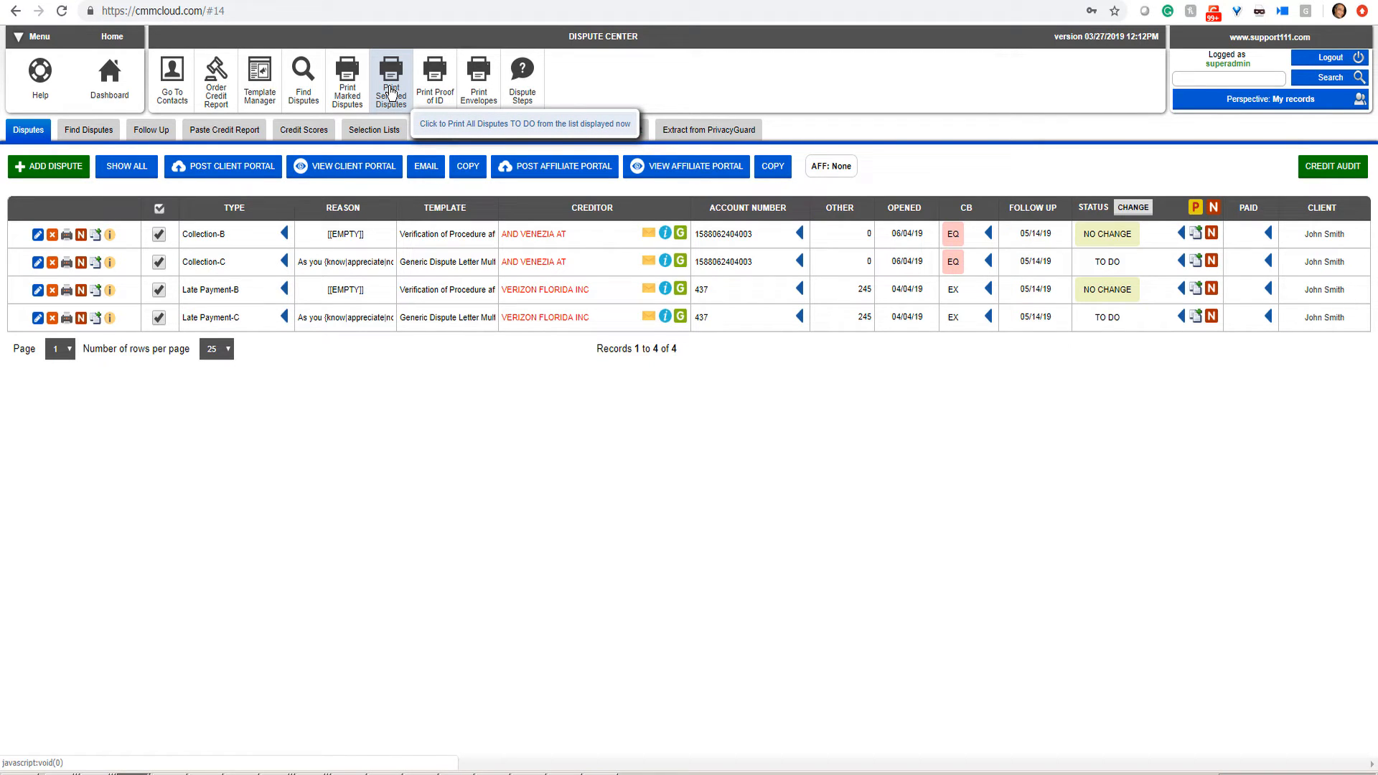
left_click(221, 169)
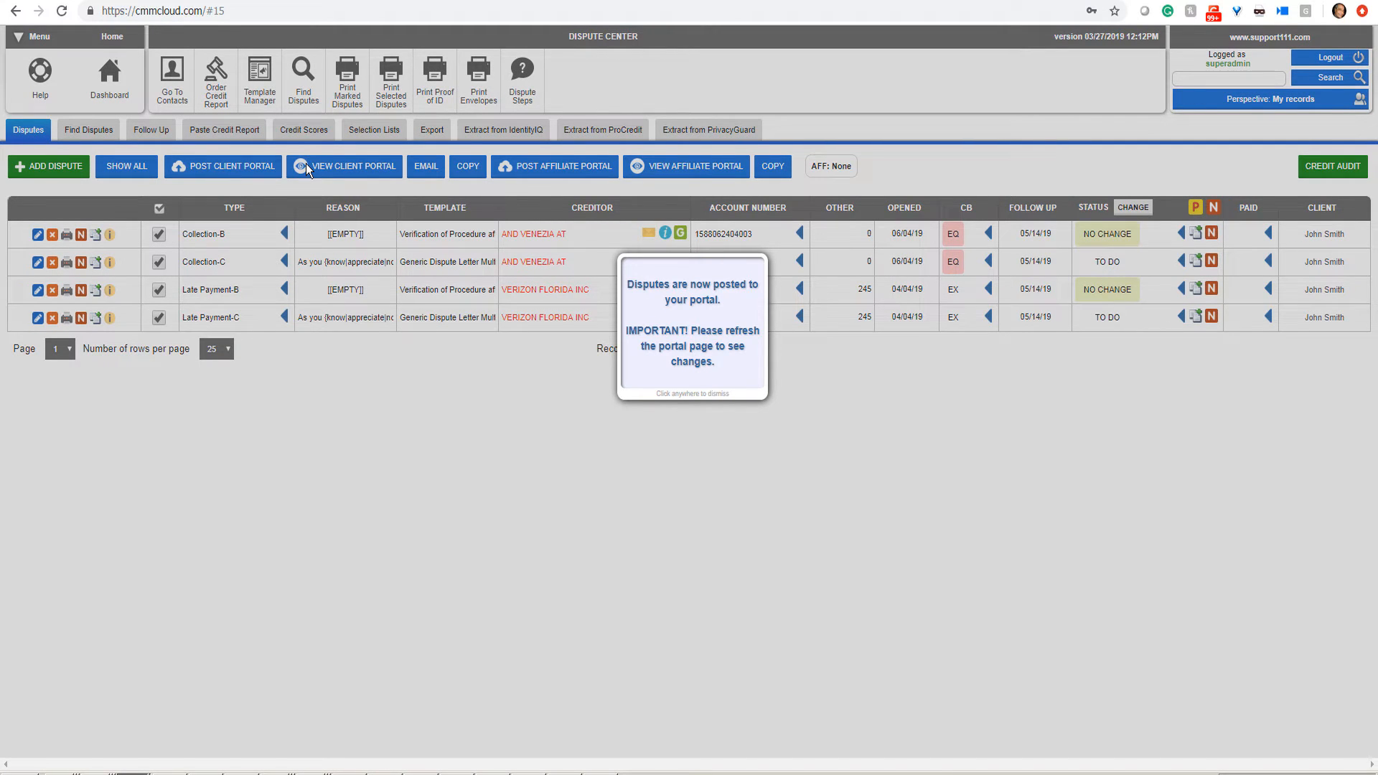
Step: Dismiss the posting confirmation and open the client's portal
left_click(331, 166)
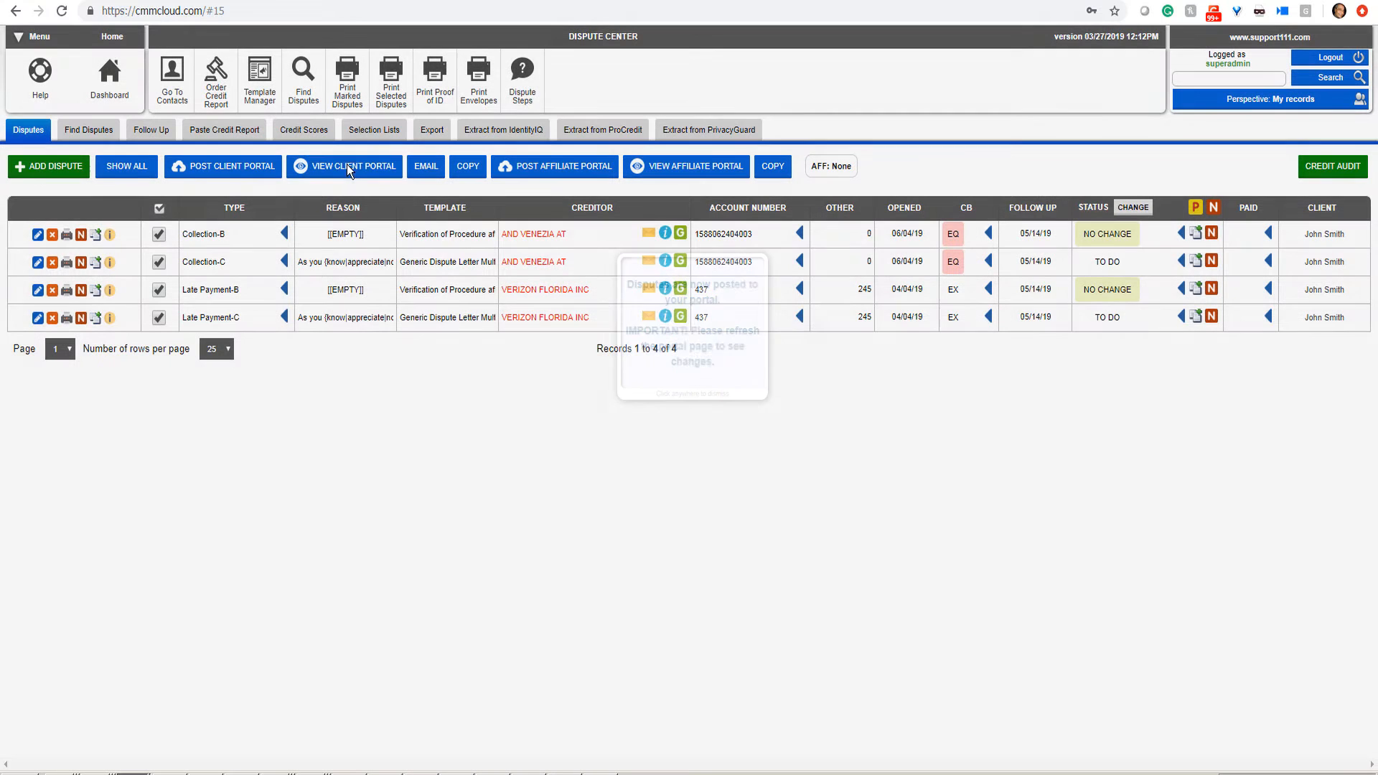
left_click(346, 165)
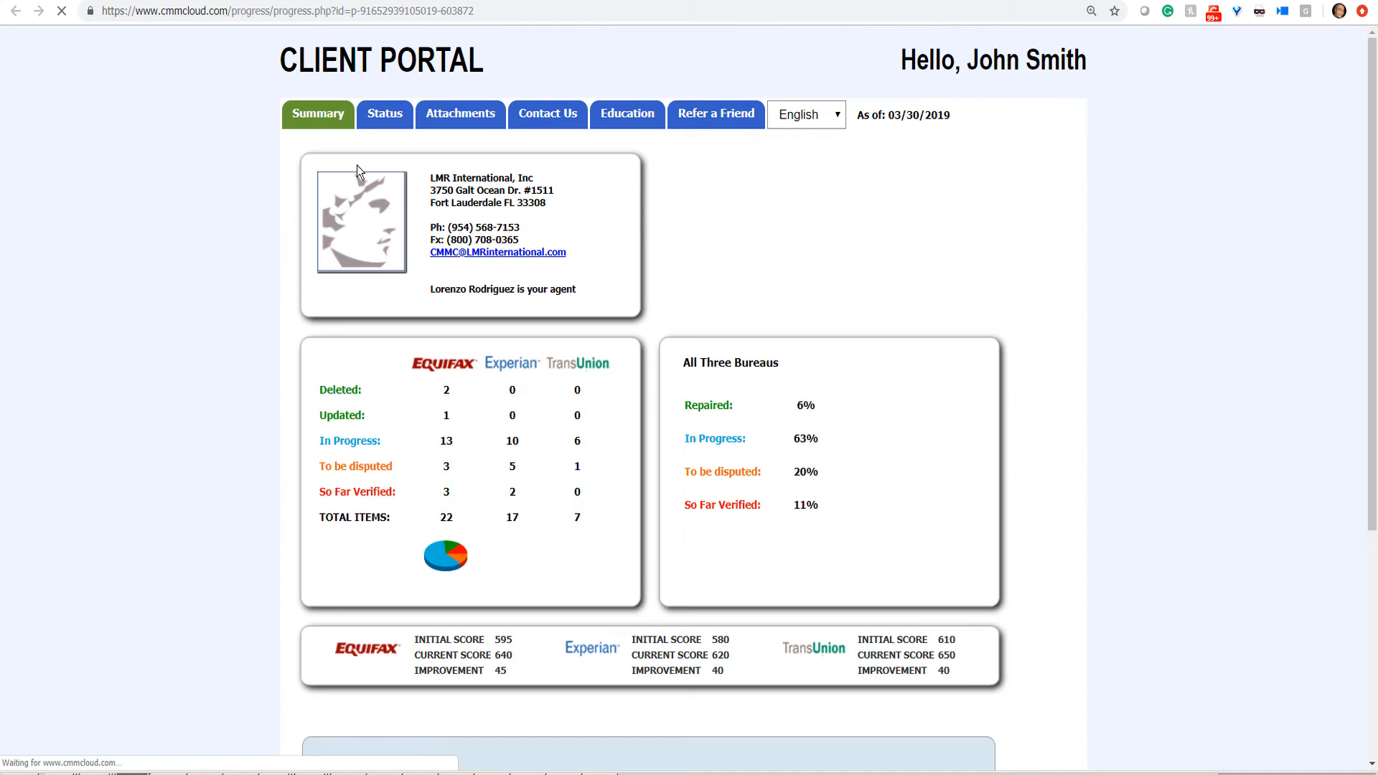
Step: Review the portal Status page's Equifax table, showing 2 deletions and 1 update, then return to the Dispute Center
left_click(374, 123)
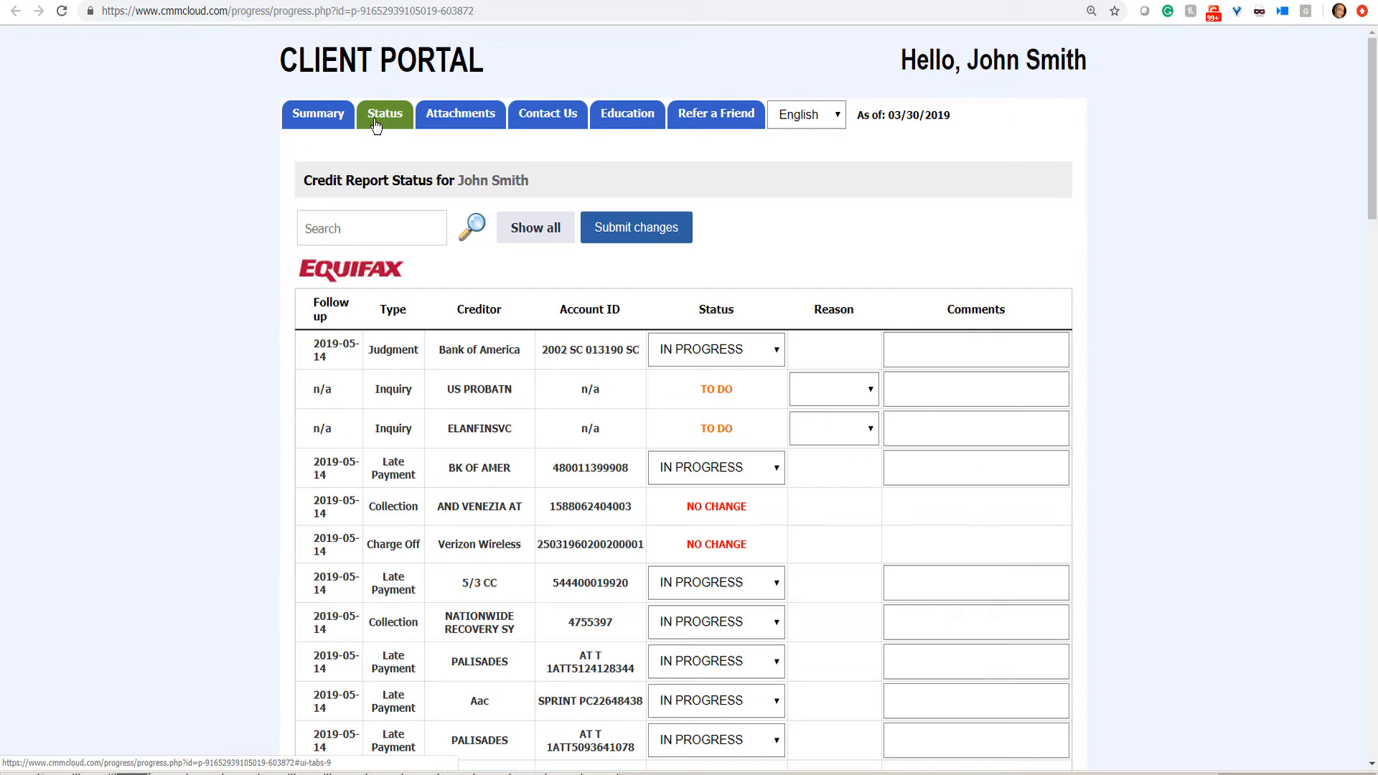
scroll(172, 273, "down", 9)
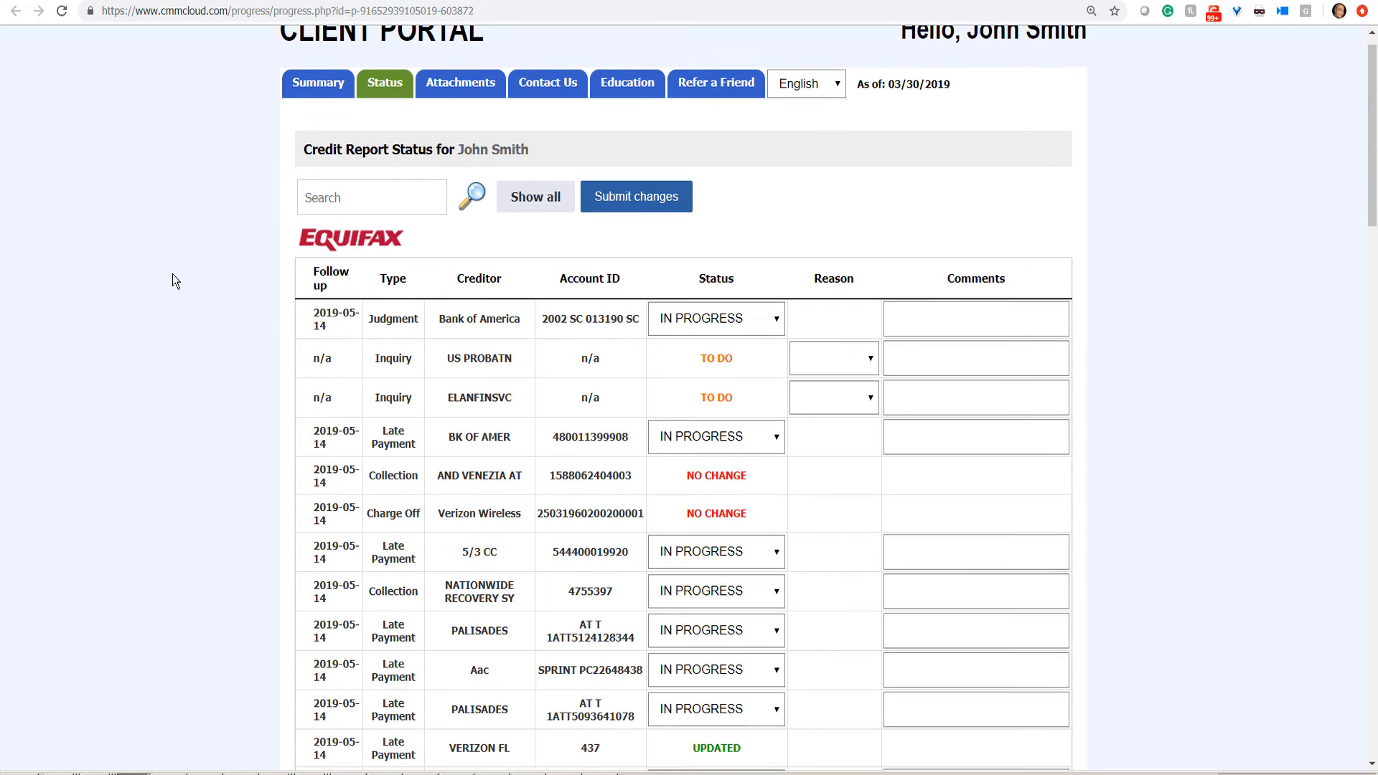
scroll(172, 273, "up", 4)
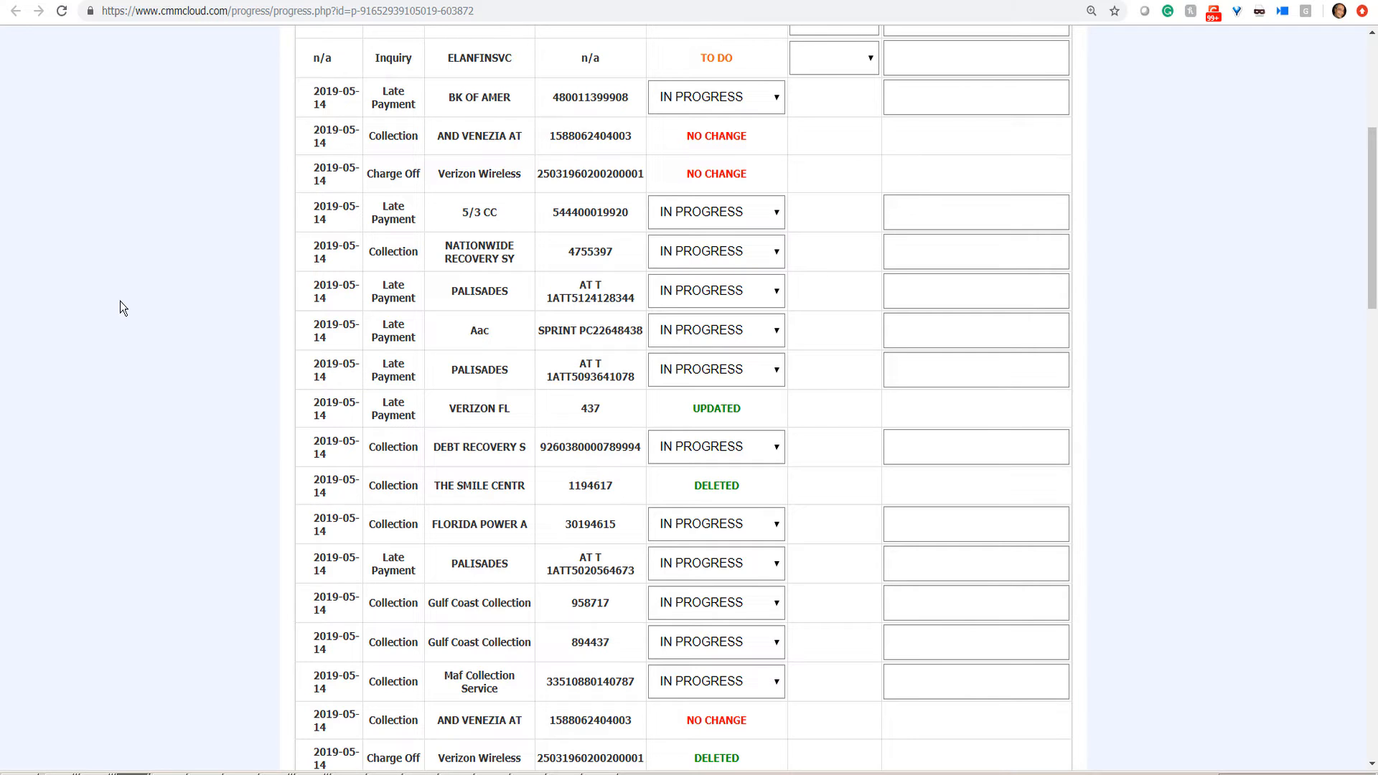
scroll(120, 301, "up", 4)
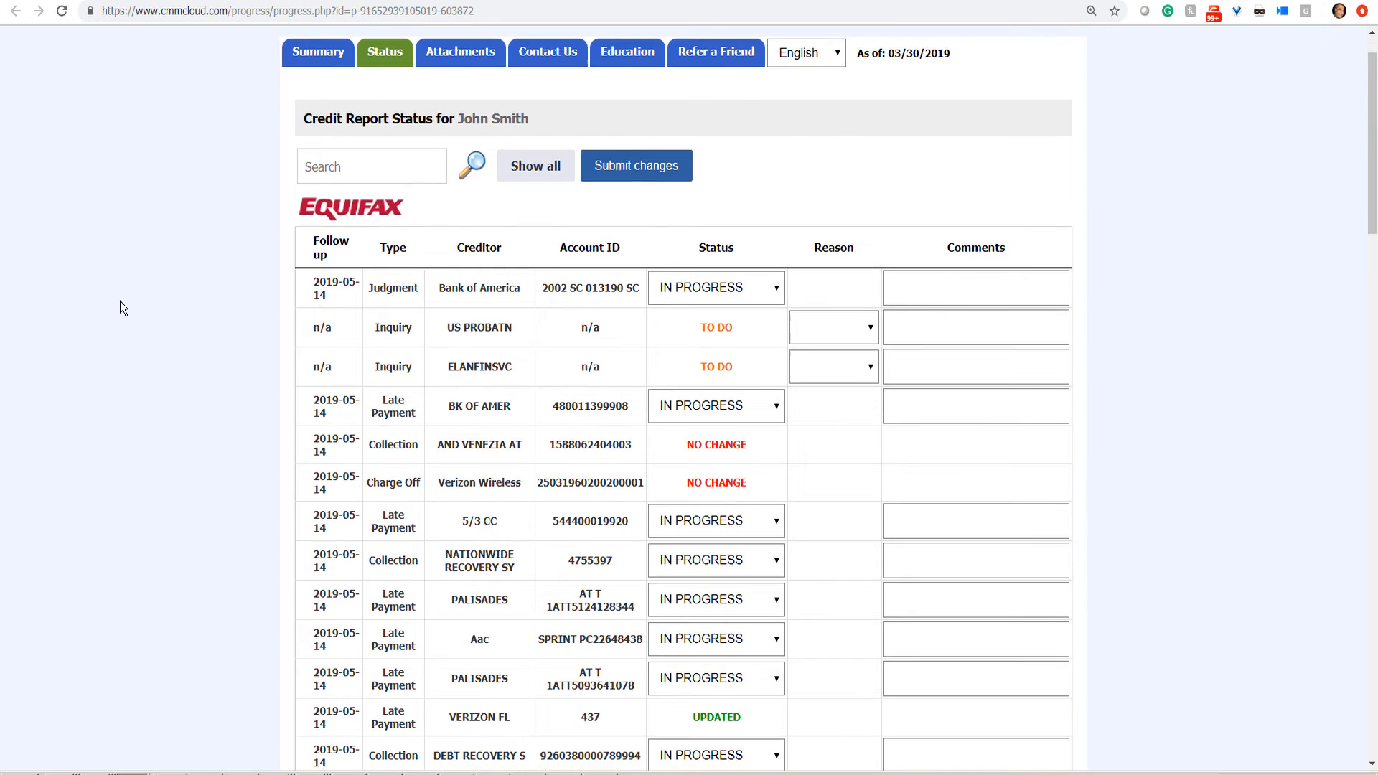
scroll(120, 301, "down", 8)
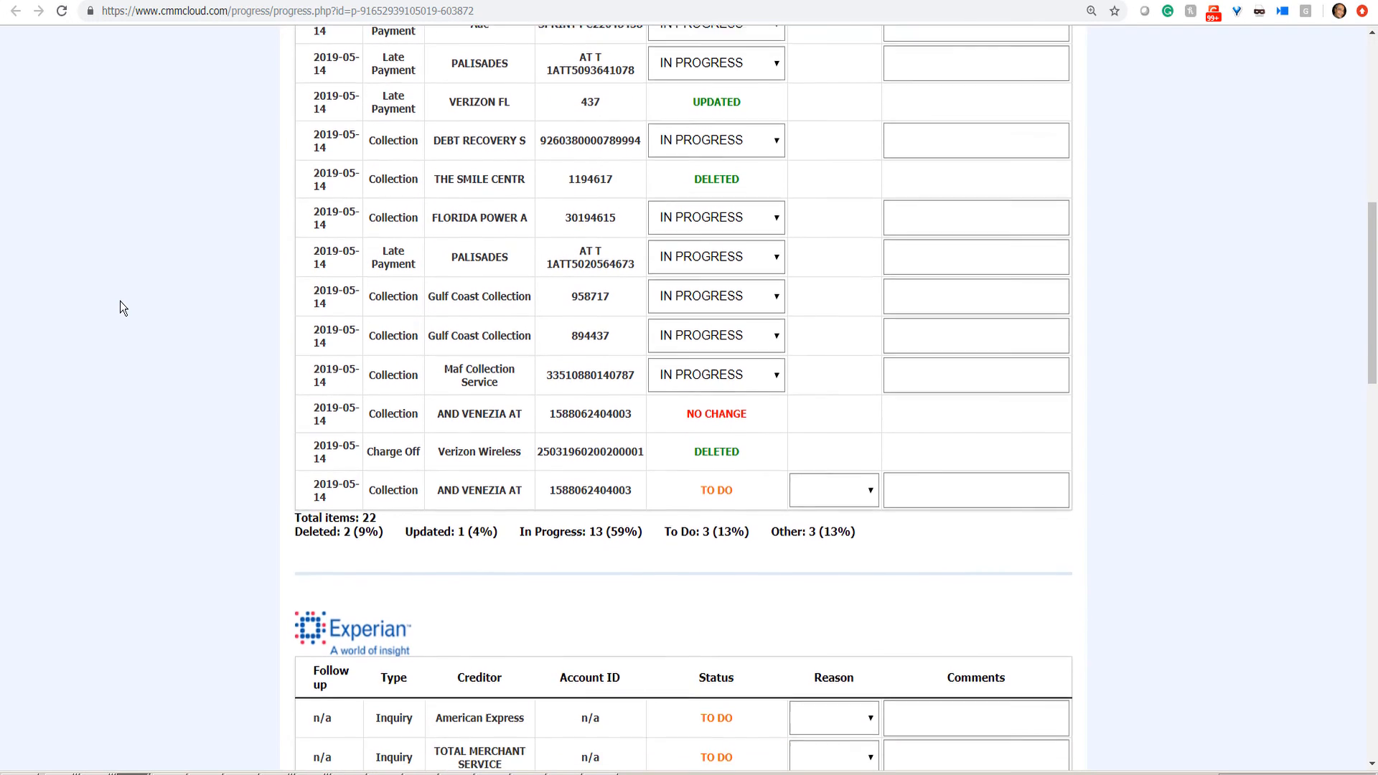
scroll(119, 300, "down", 1)
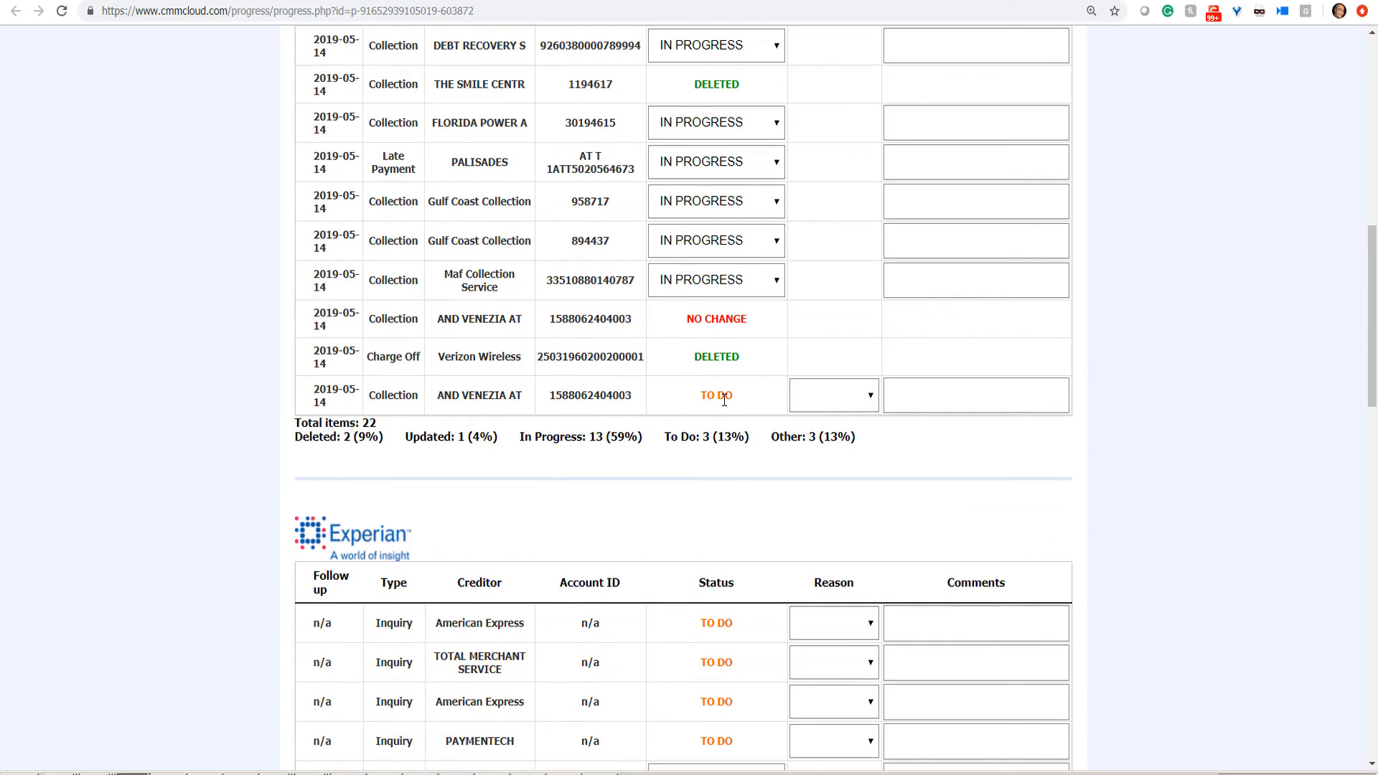
left_click(1214, 1)
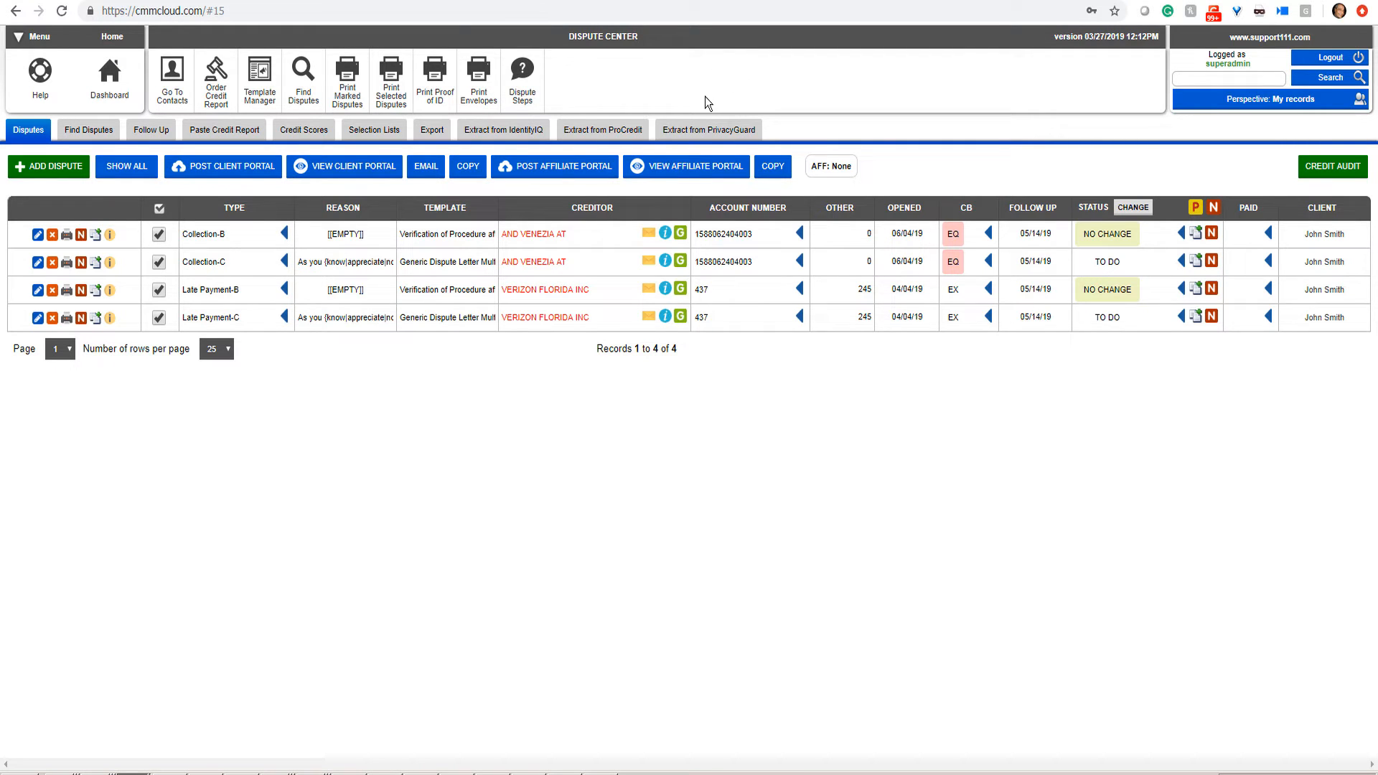
Step: Show the recent contacts list filtered to ACTIVE CLIENT and sorted by follow-up date
left_click(167, 98)
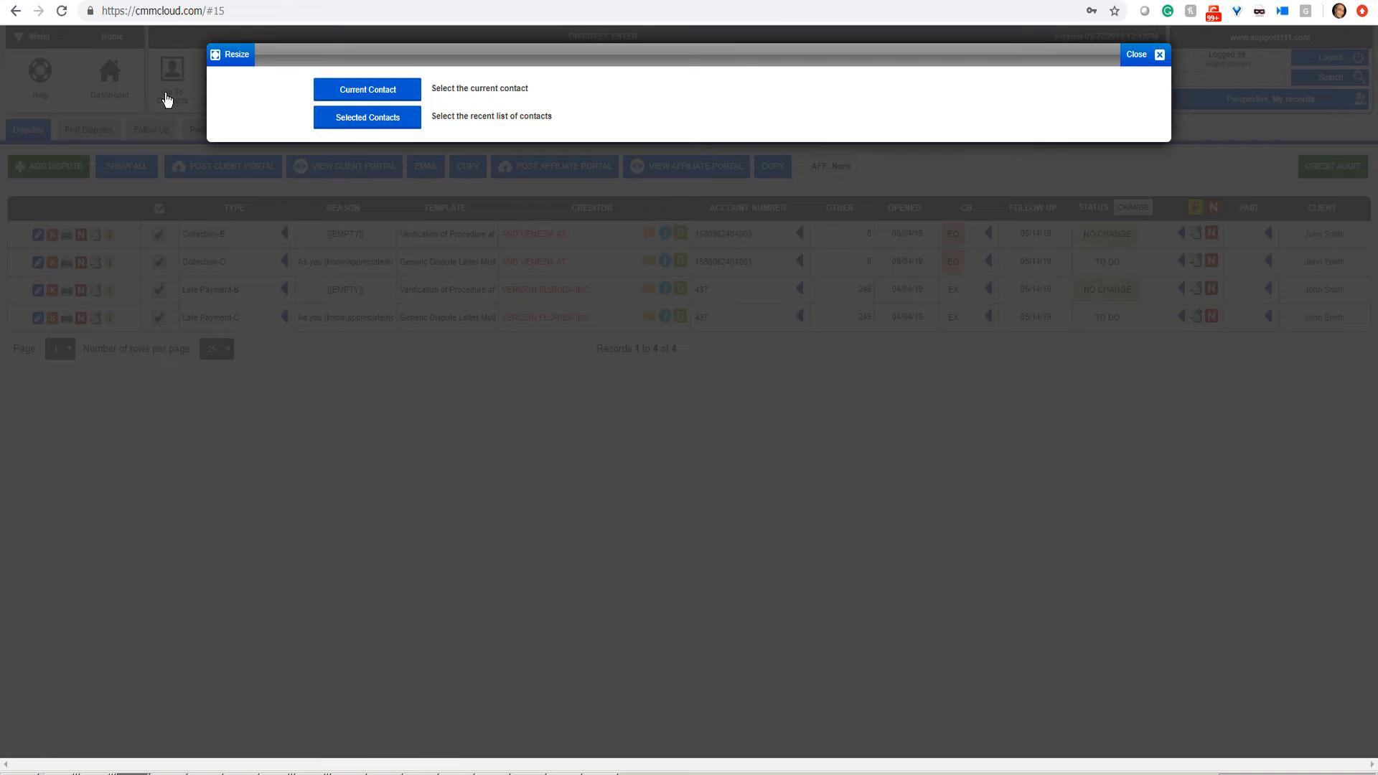
left_click(368, 118)
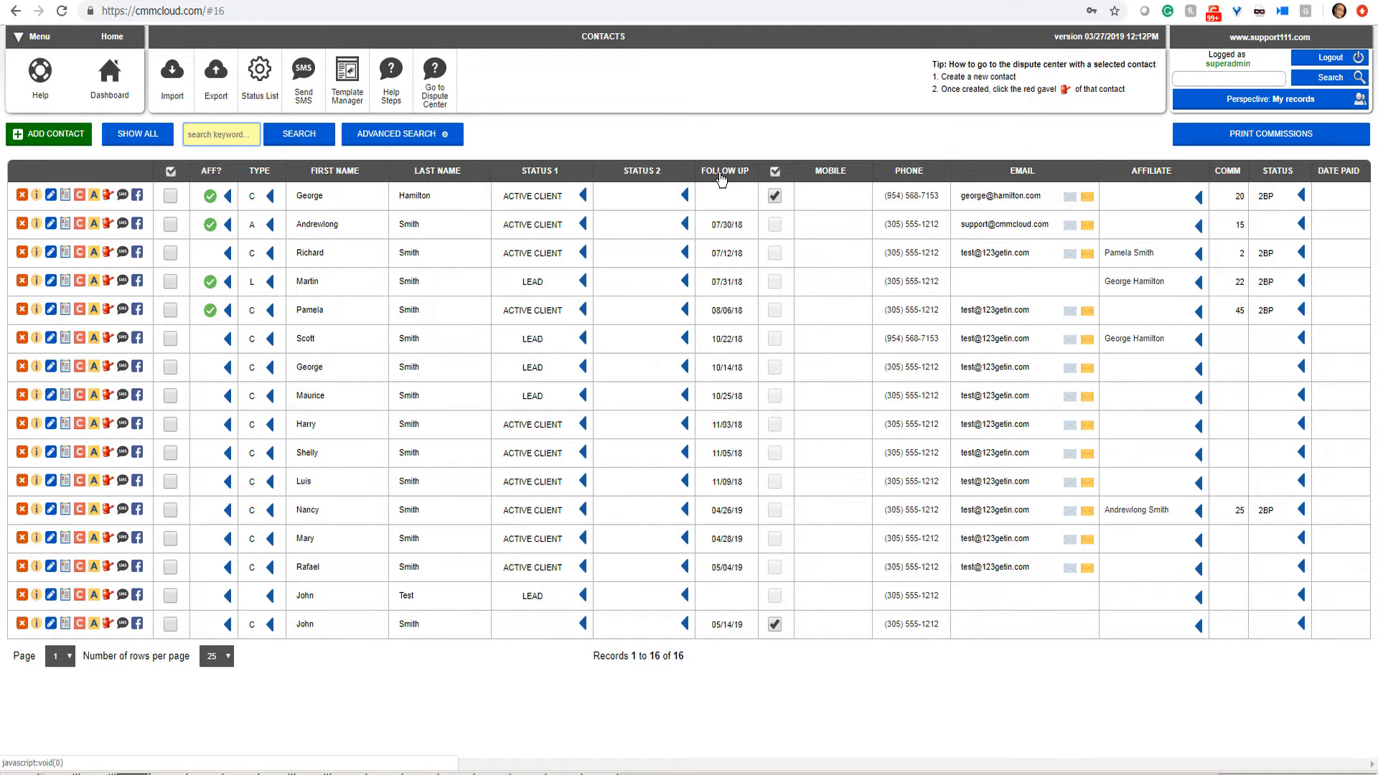
left_click(584, 225)
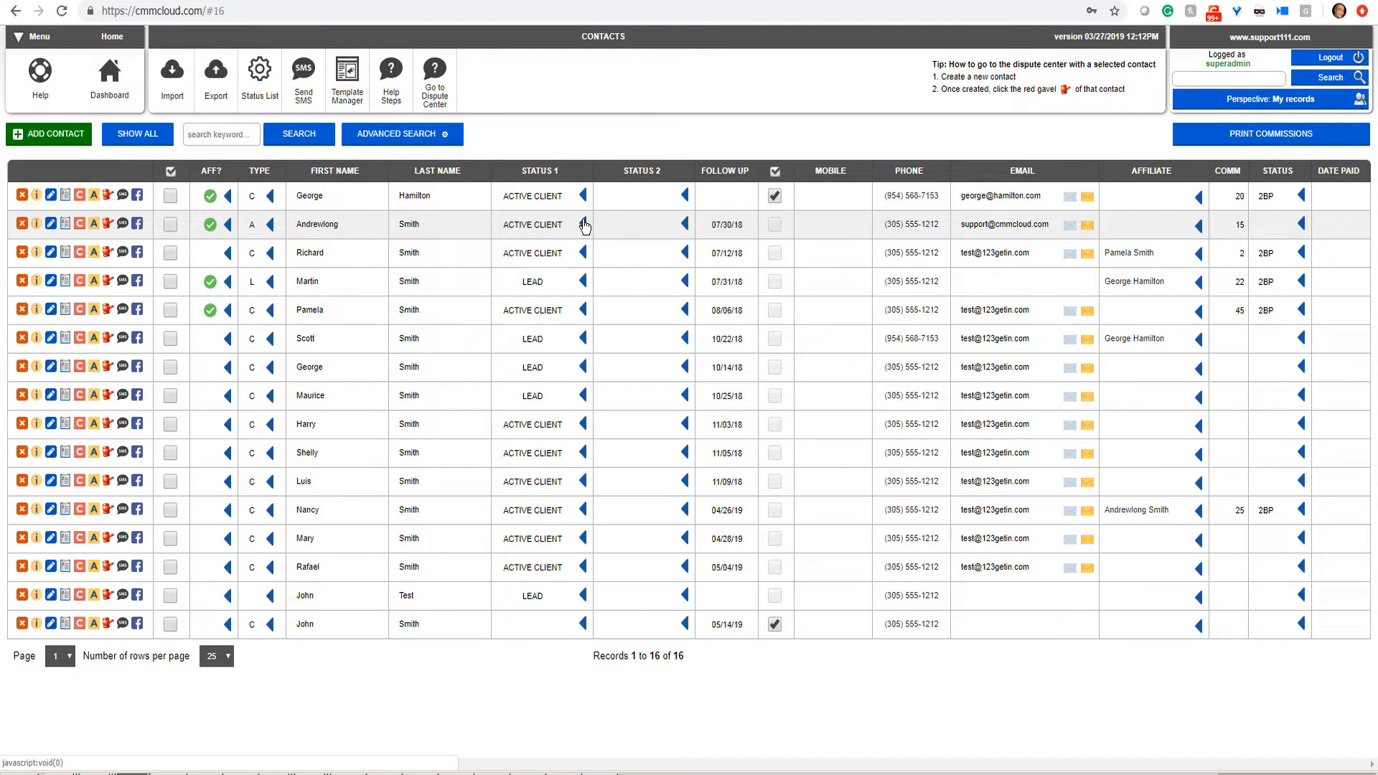
left_click(376, 152)
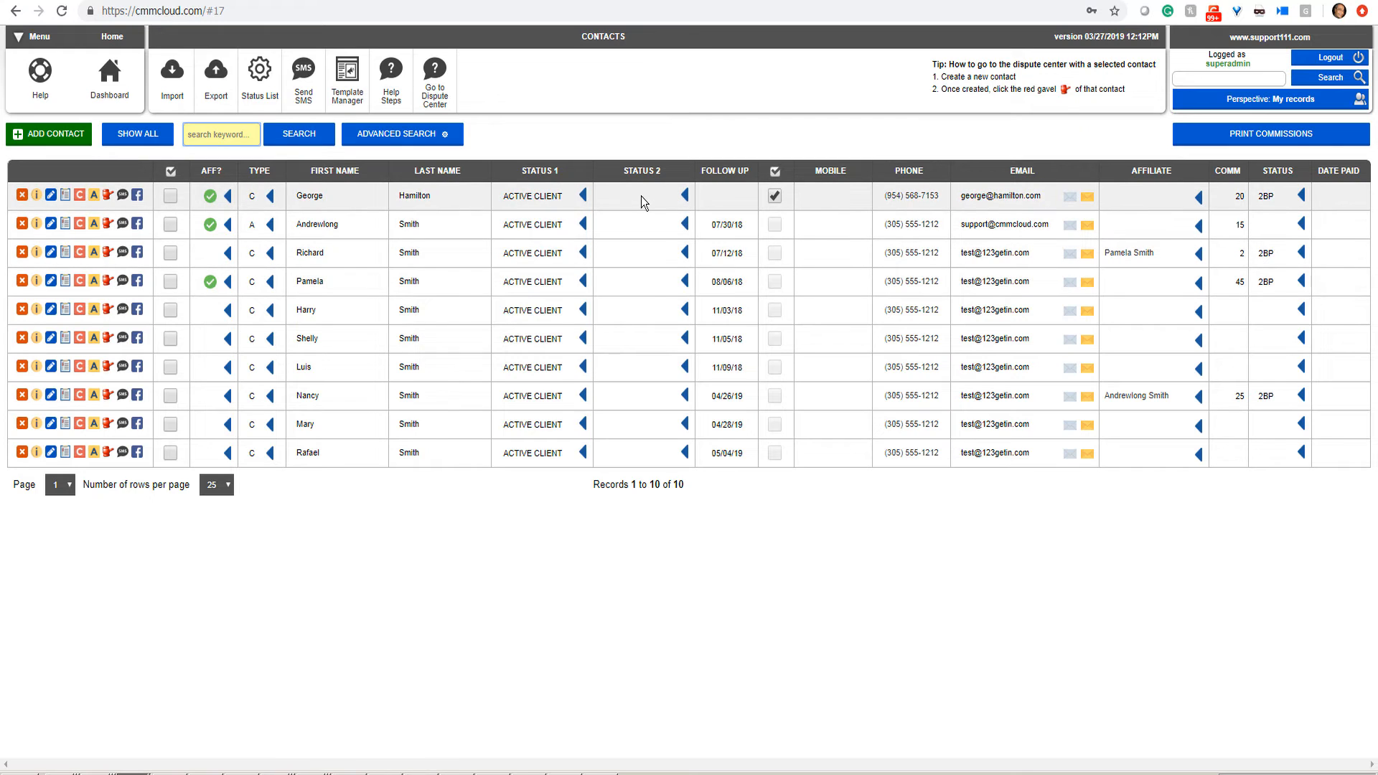
left_click(729, 177)
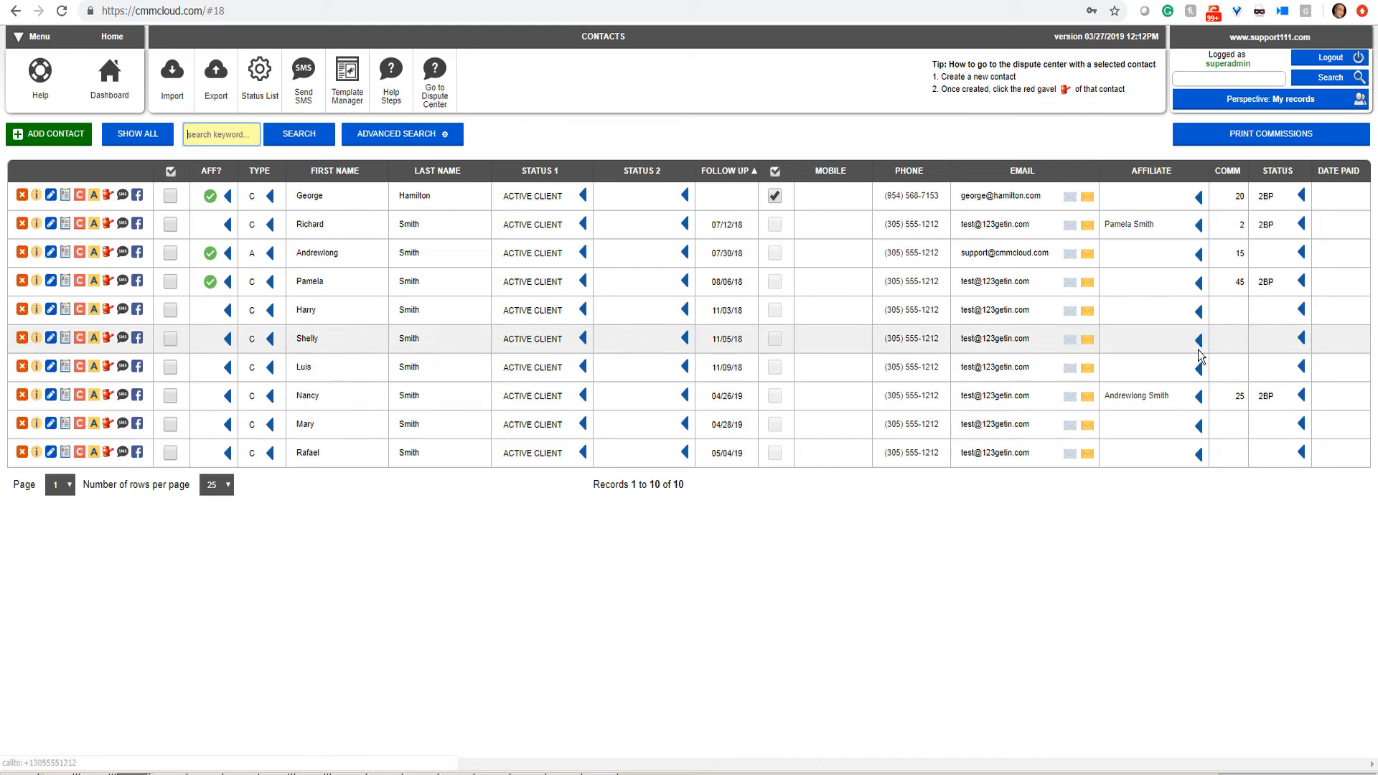
Step: Enter commission 2 in the empty cell, then open and close the last contact's quick edit form
left_click(1241, 222)
type("2")
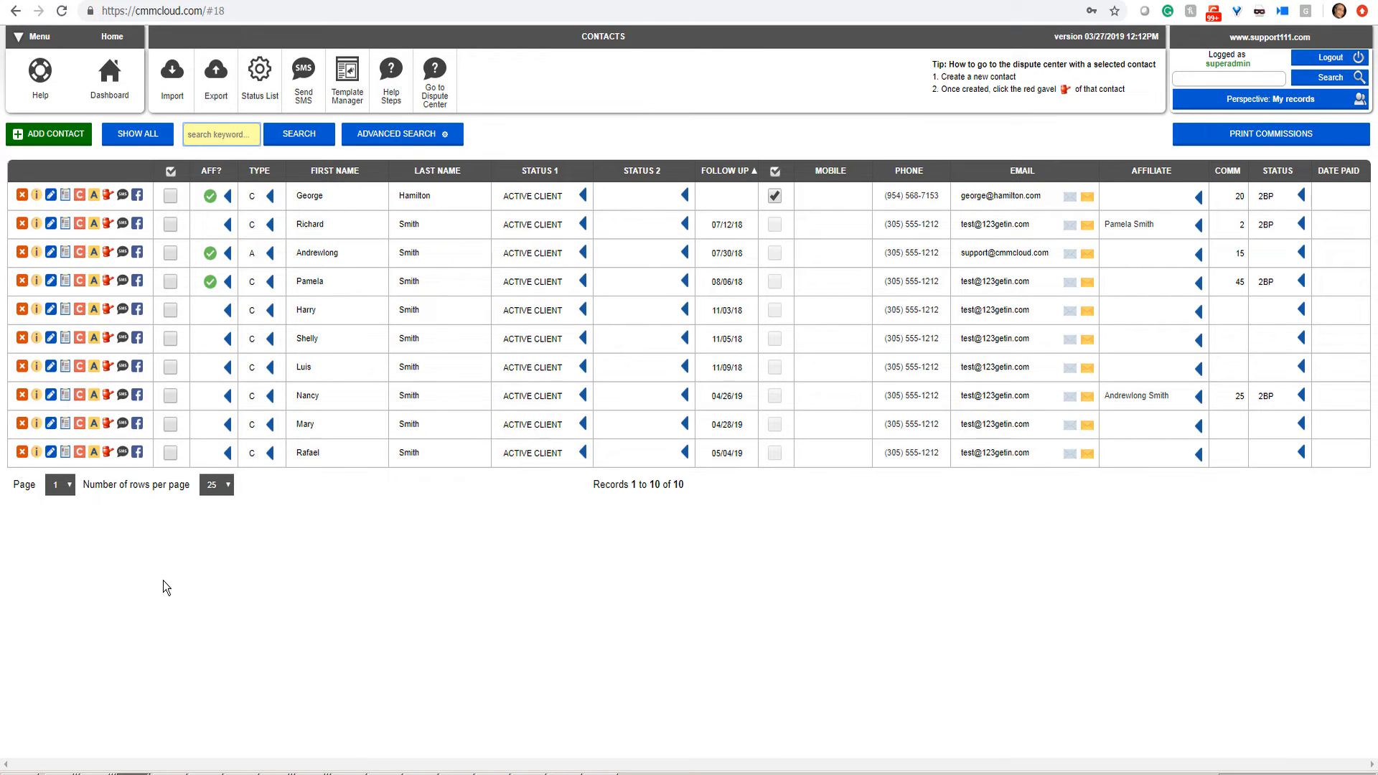
left_click(50, 455, "shift")
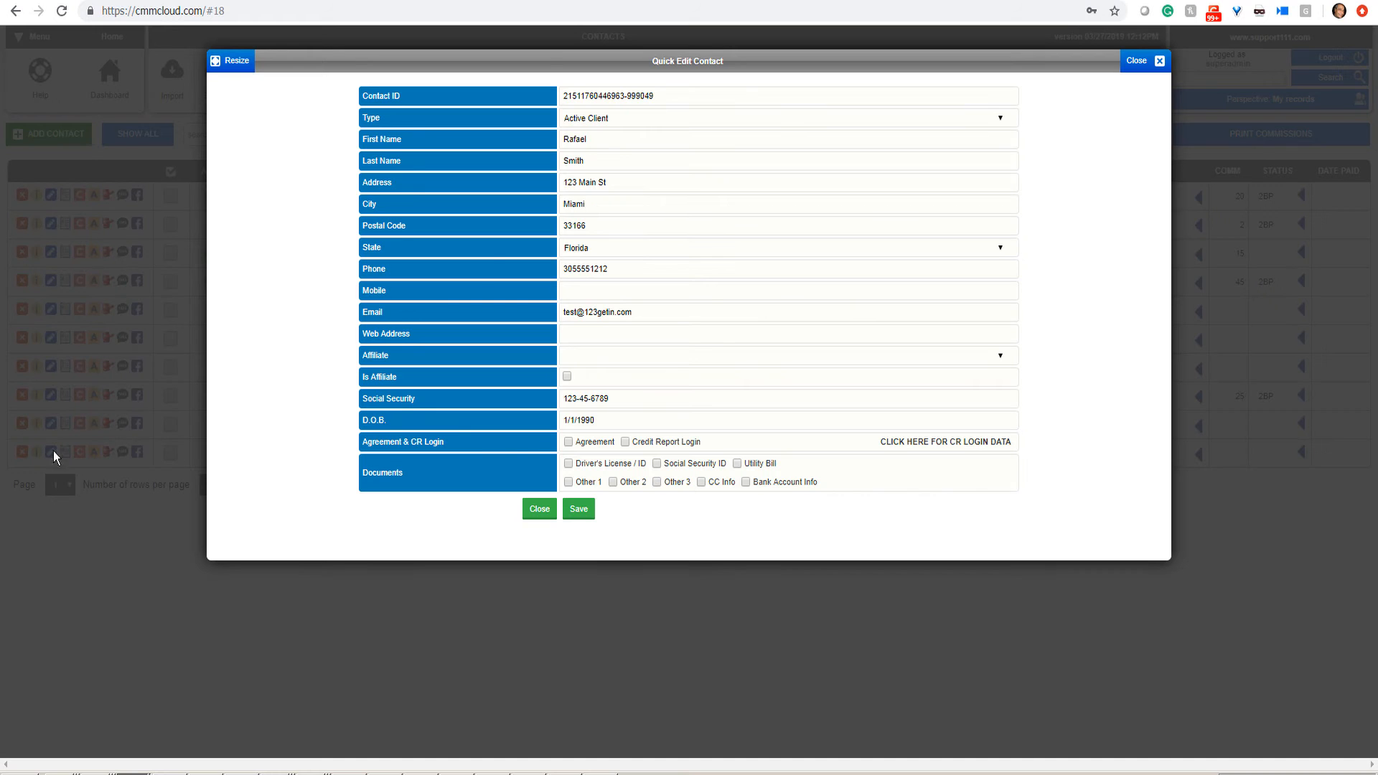
left_click(540, 514)
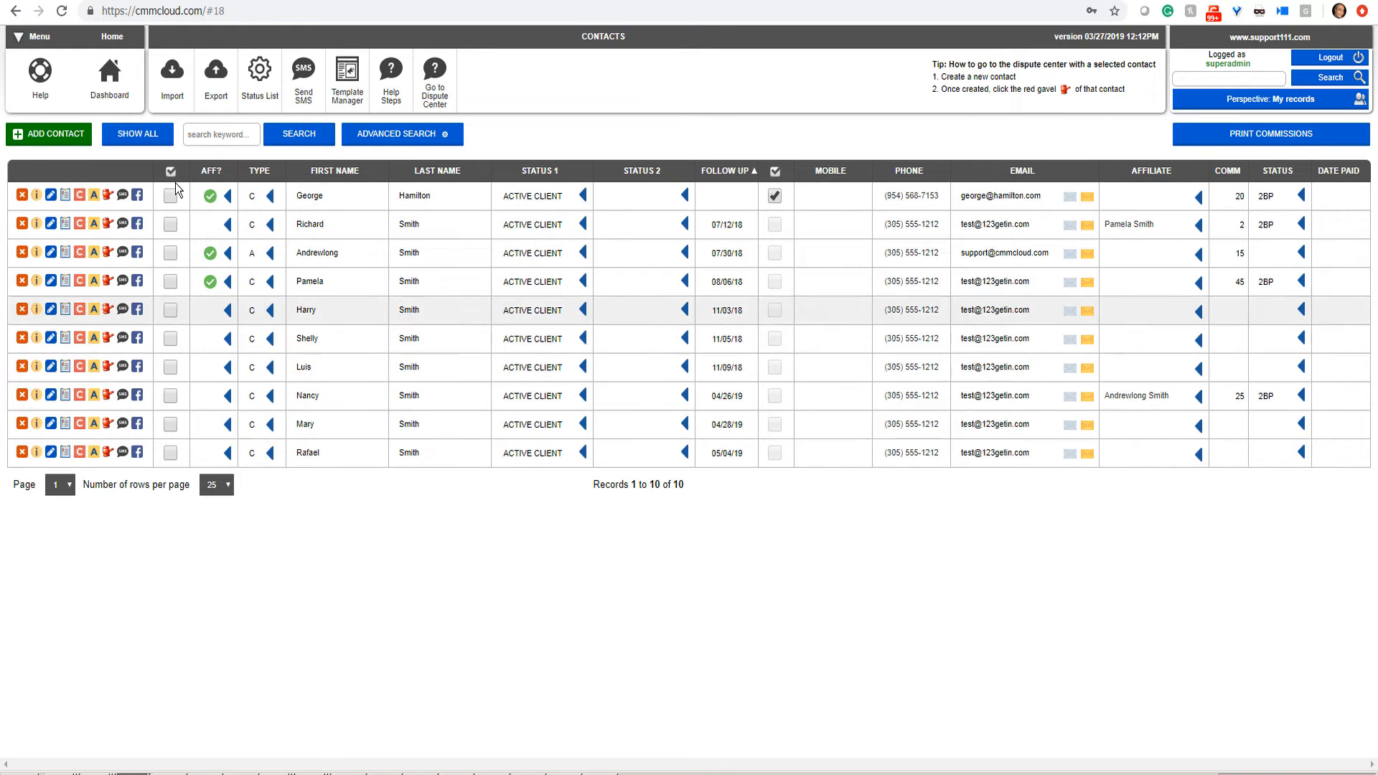
Step: With all contacts listed, set the bottom contact's Status 1 to ACTIVE CLIENT and open its edit record
left_click(134, 140)
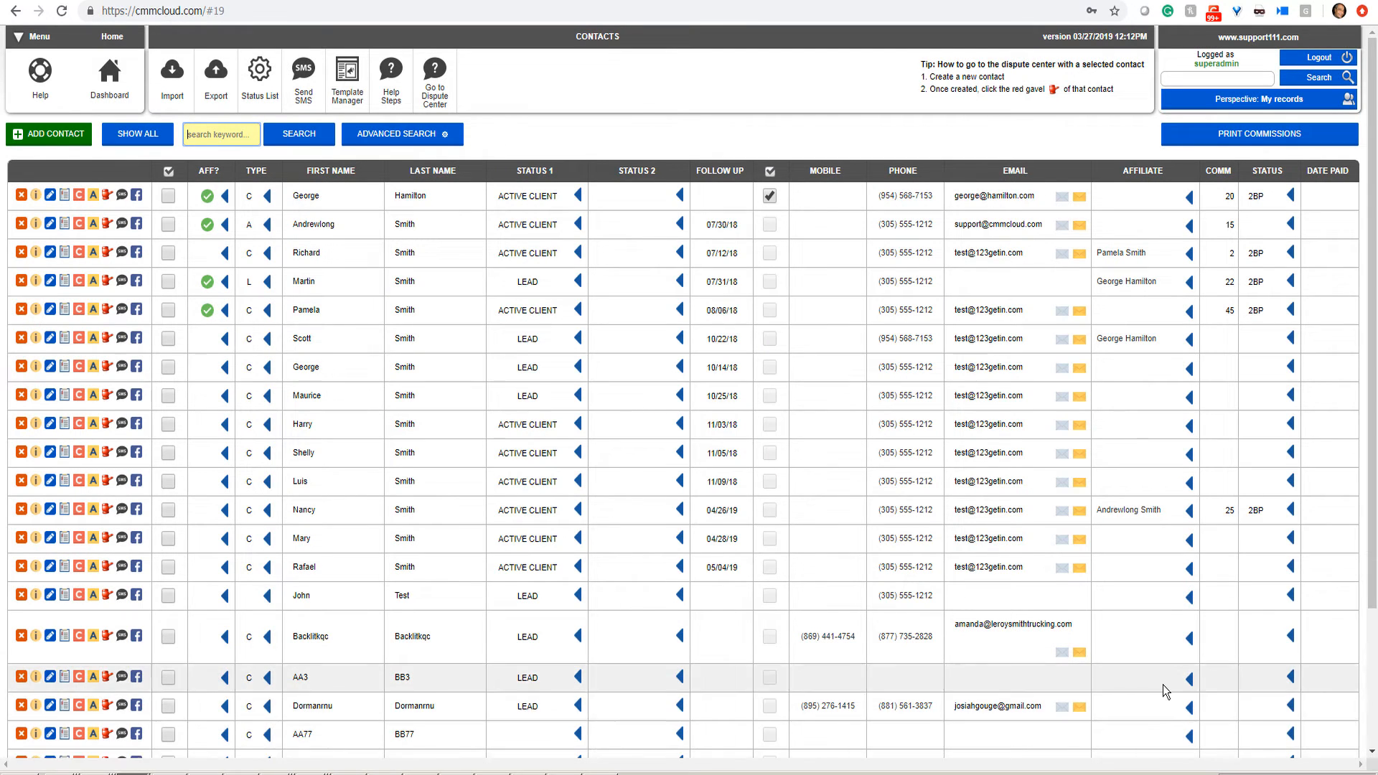
scroll(1372, 731, "down", 2)
scroll(1372, 730, "down", 1)
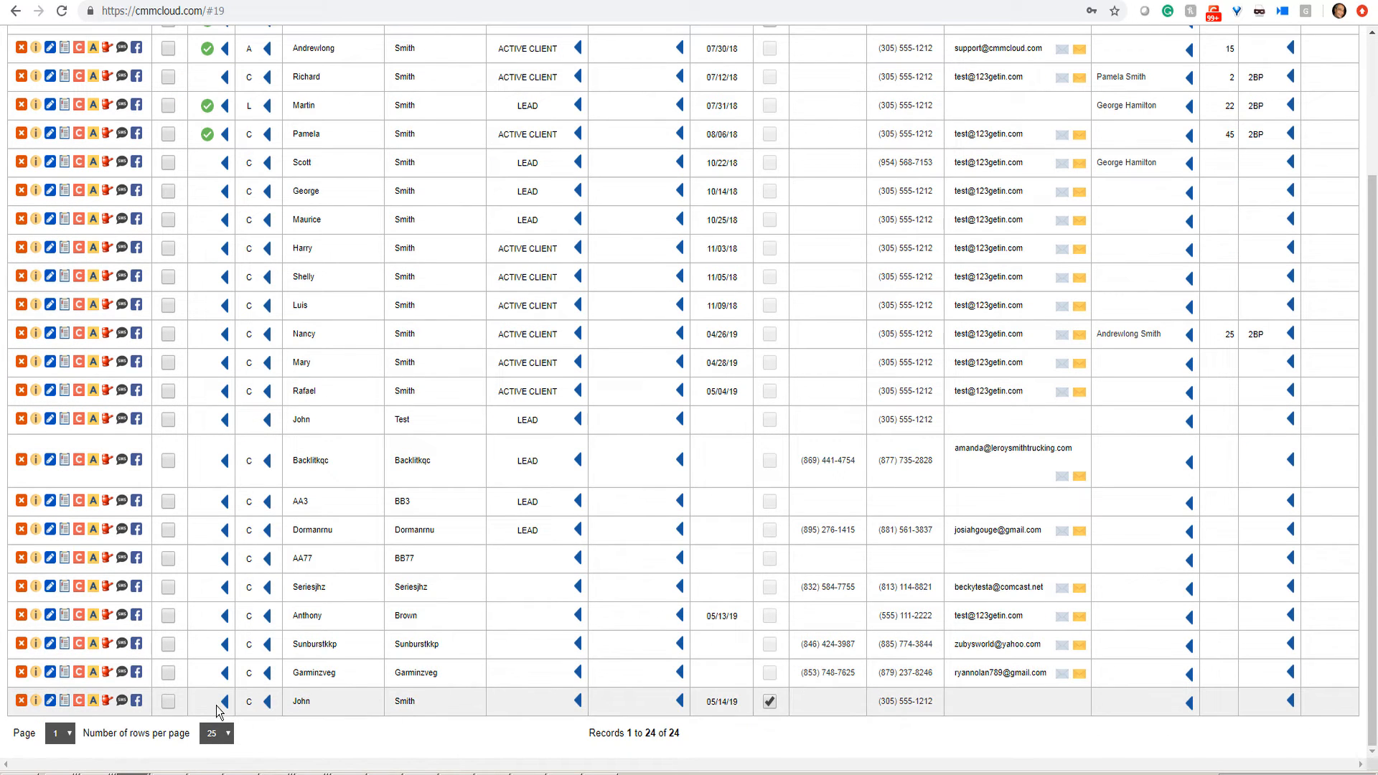
left_click(506, 705)
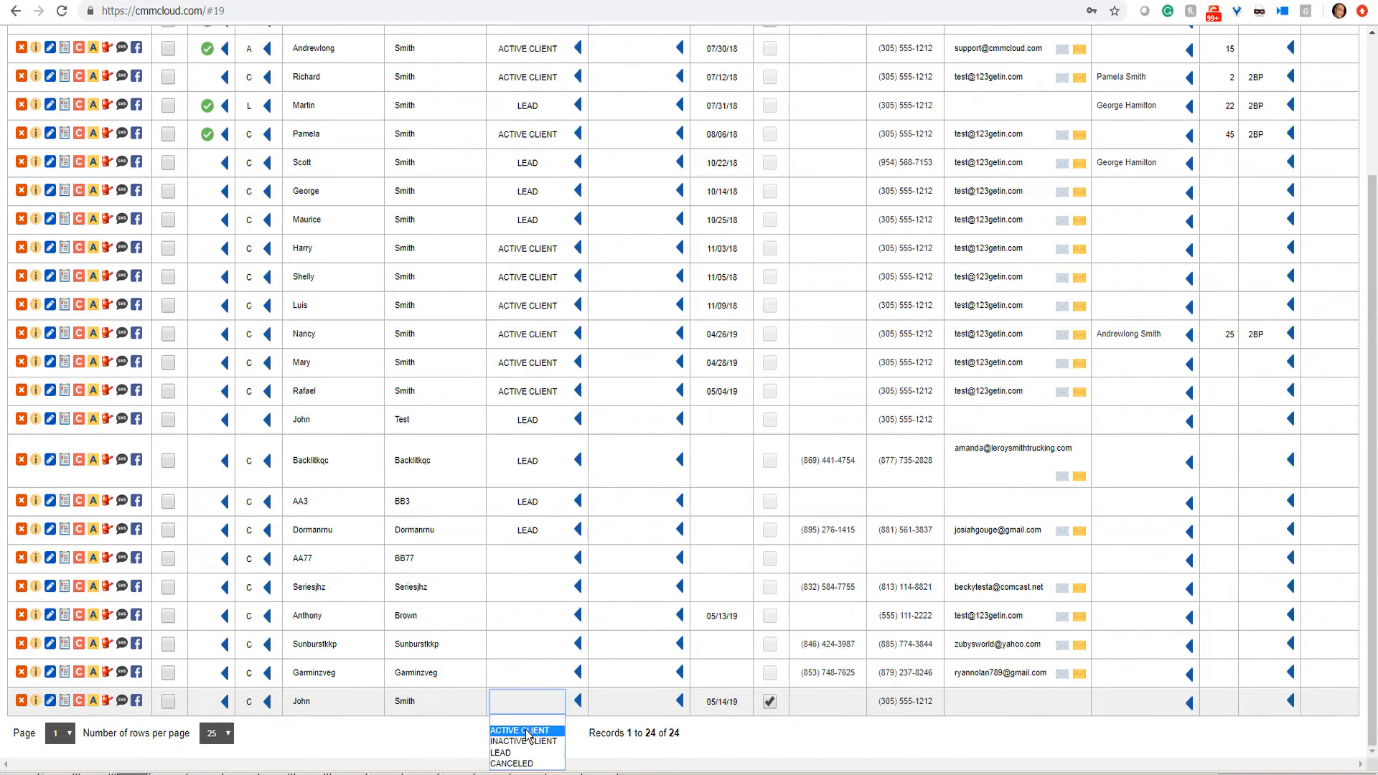
left_click(529, 733)
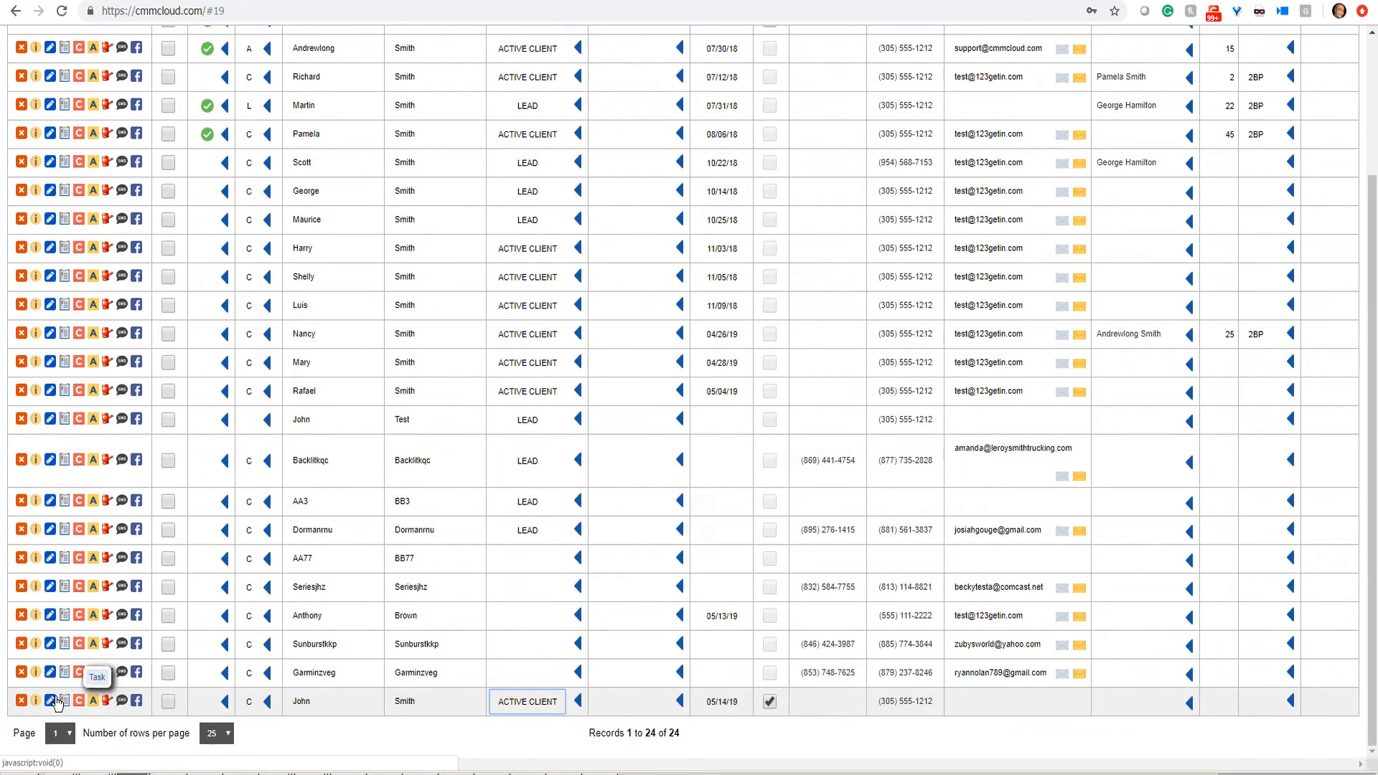
left_click(50, 701)
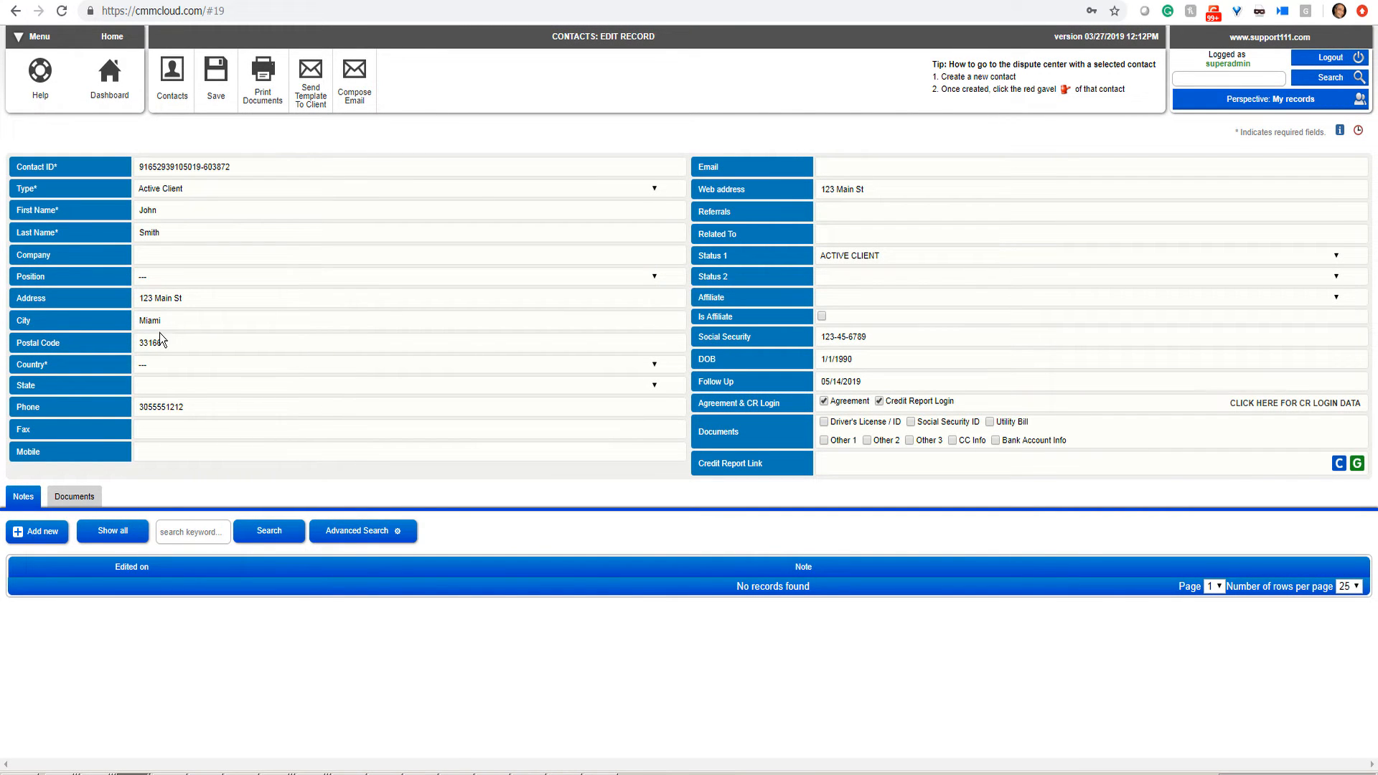
Step: Download the signed Agreement from the contact's Documents tab and open the PDF
left_click(79, 500)
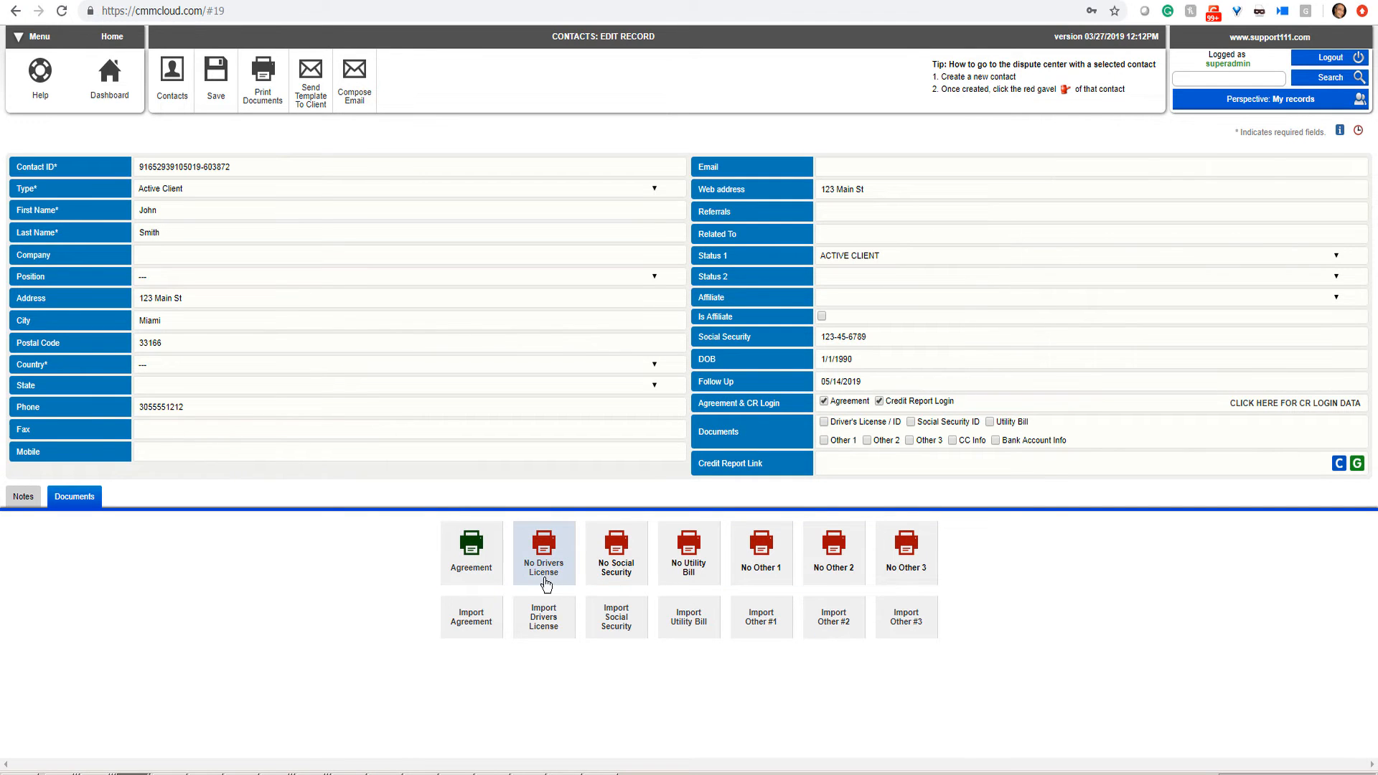
left_click(477, 559)
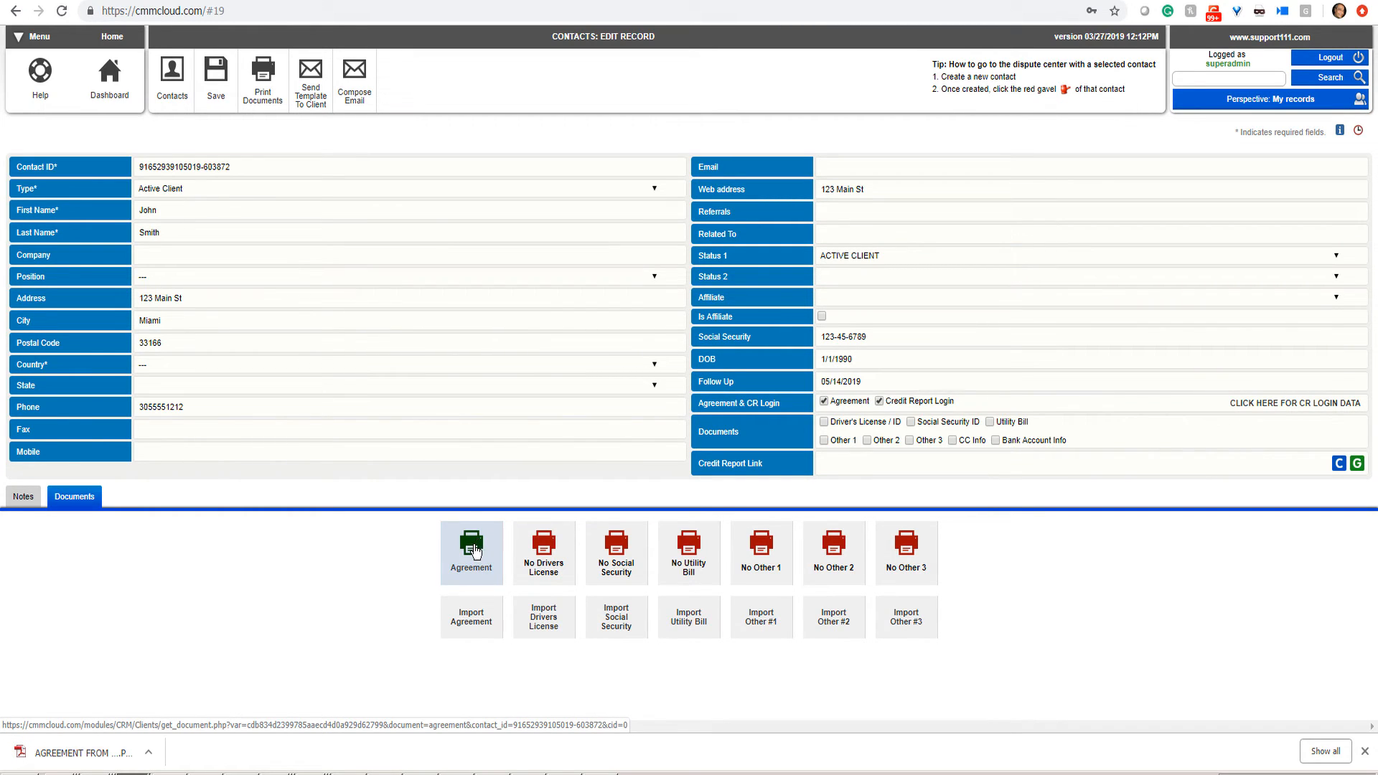
left_click(153, 751)
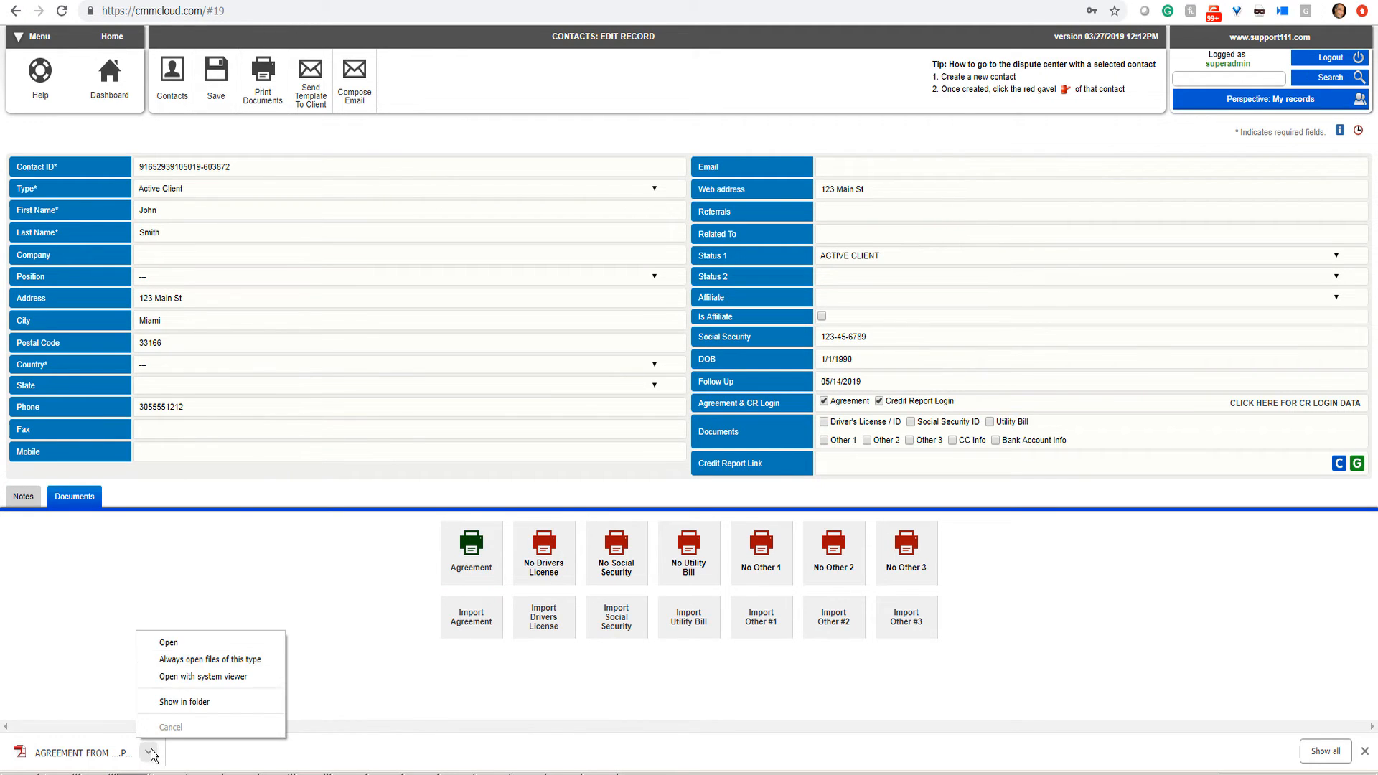
left_click(181, 645)
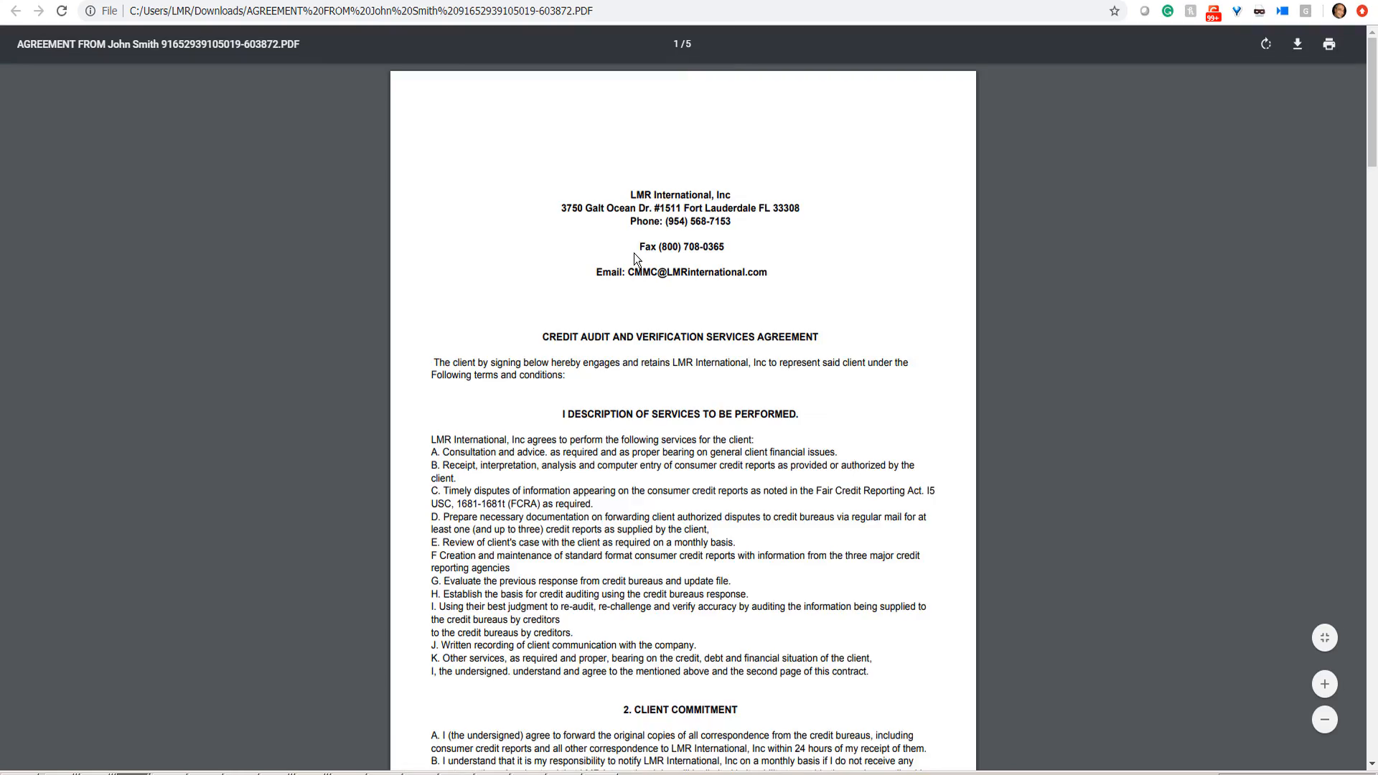
Step: Read the agreement PDF down to its page-5 signature page, then close it to return to the contact's edit record
scroll(634, 254, "down", 10)
scroll(634, 253, "down", 14)
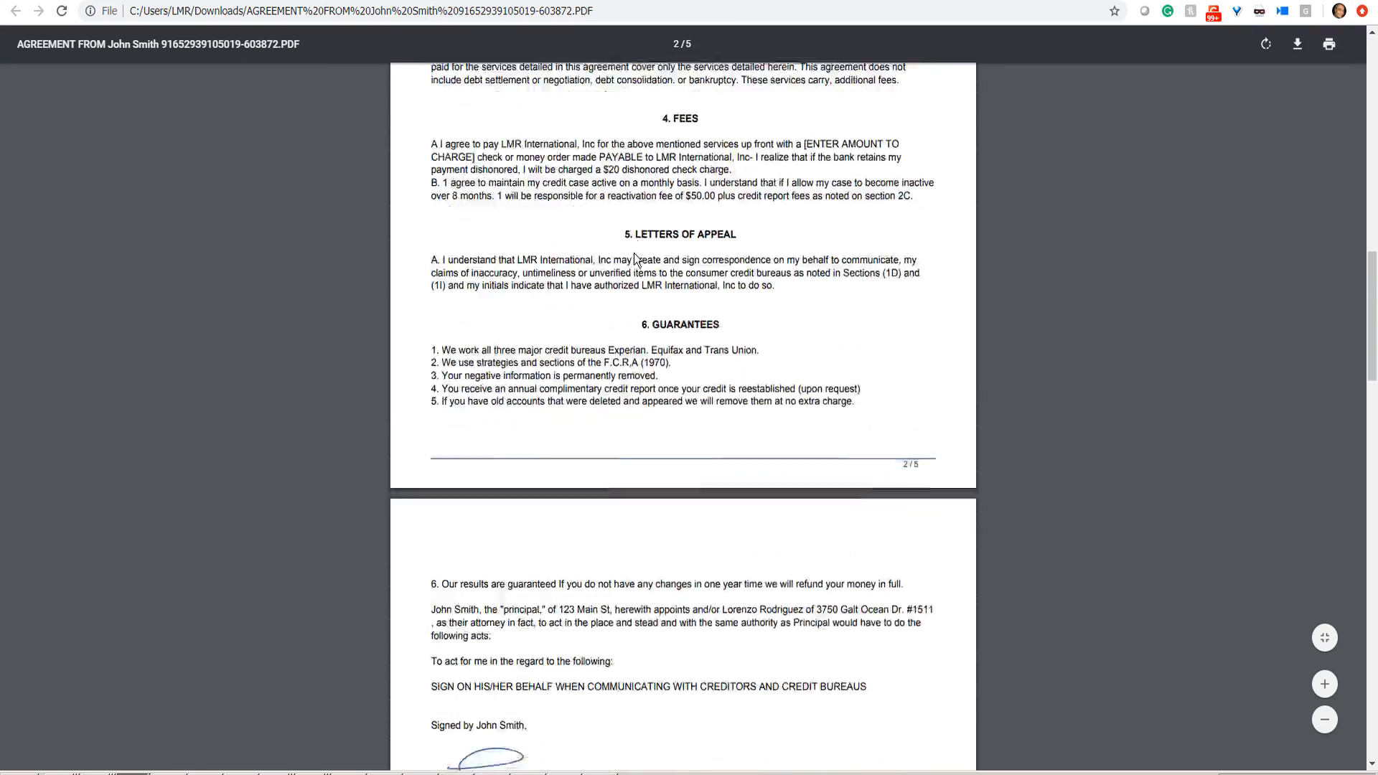
scroll(634, 252, "down", 15)
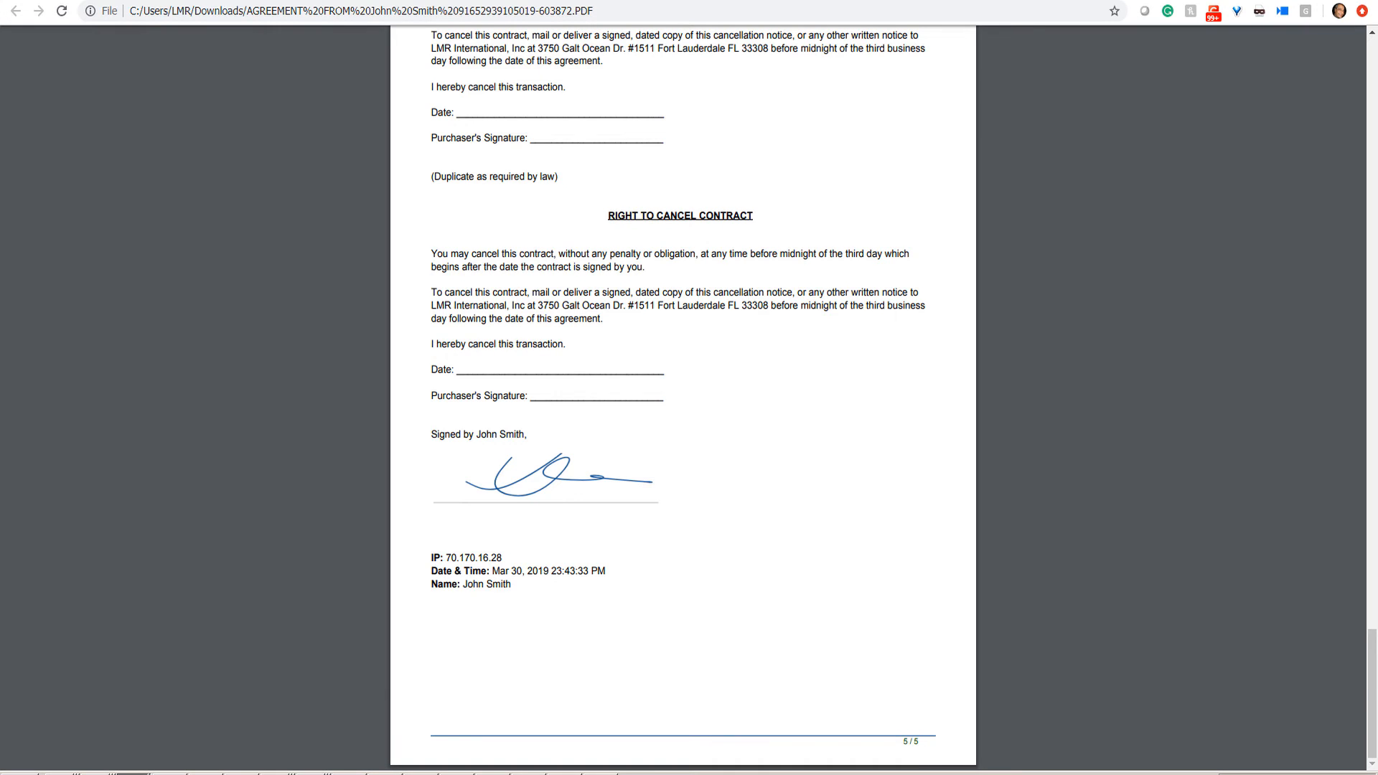
key("ctrl+w")
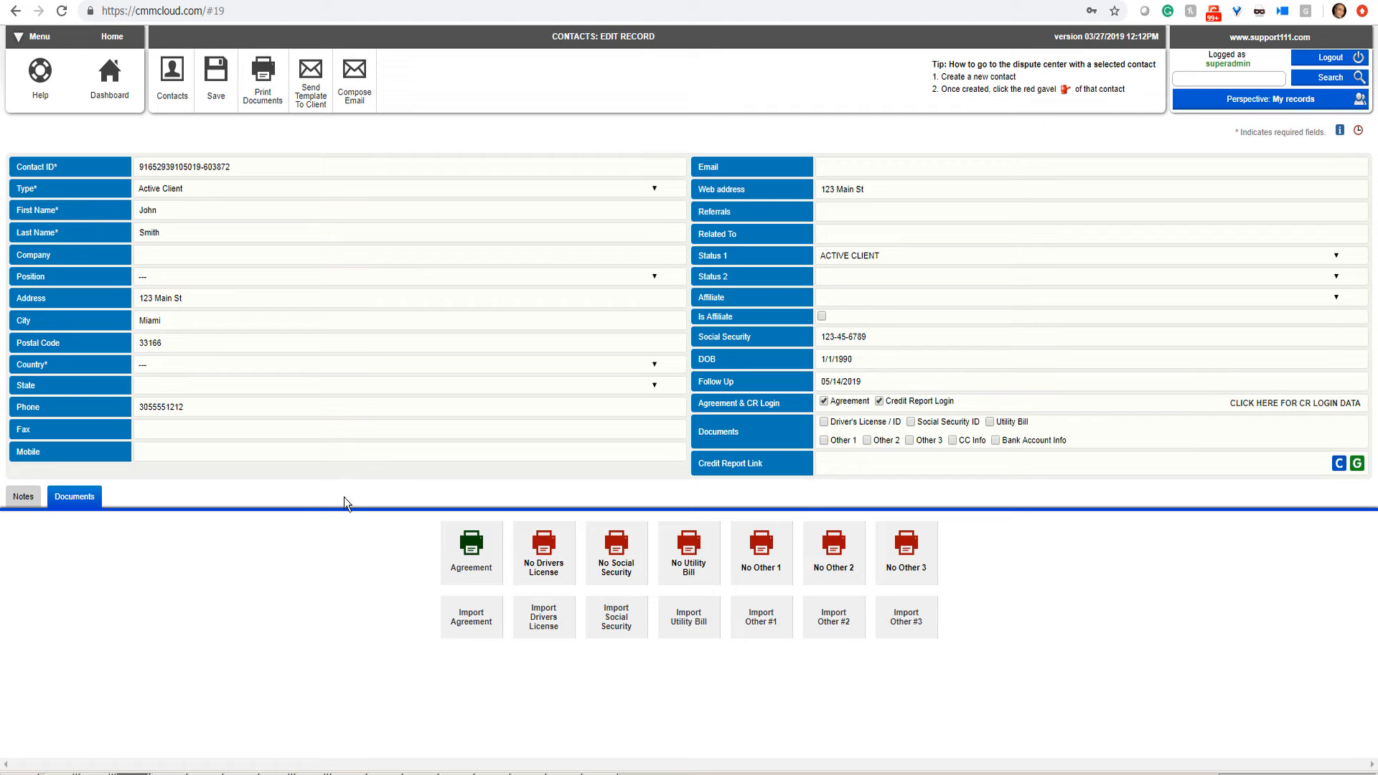
left_click(849, 465)
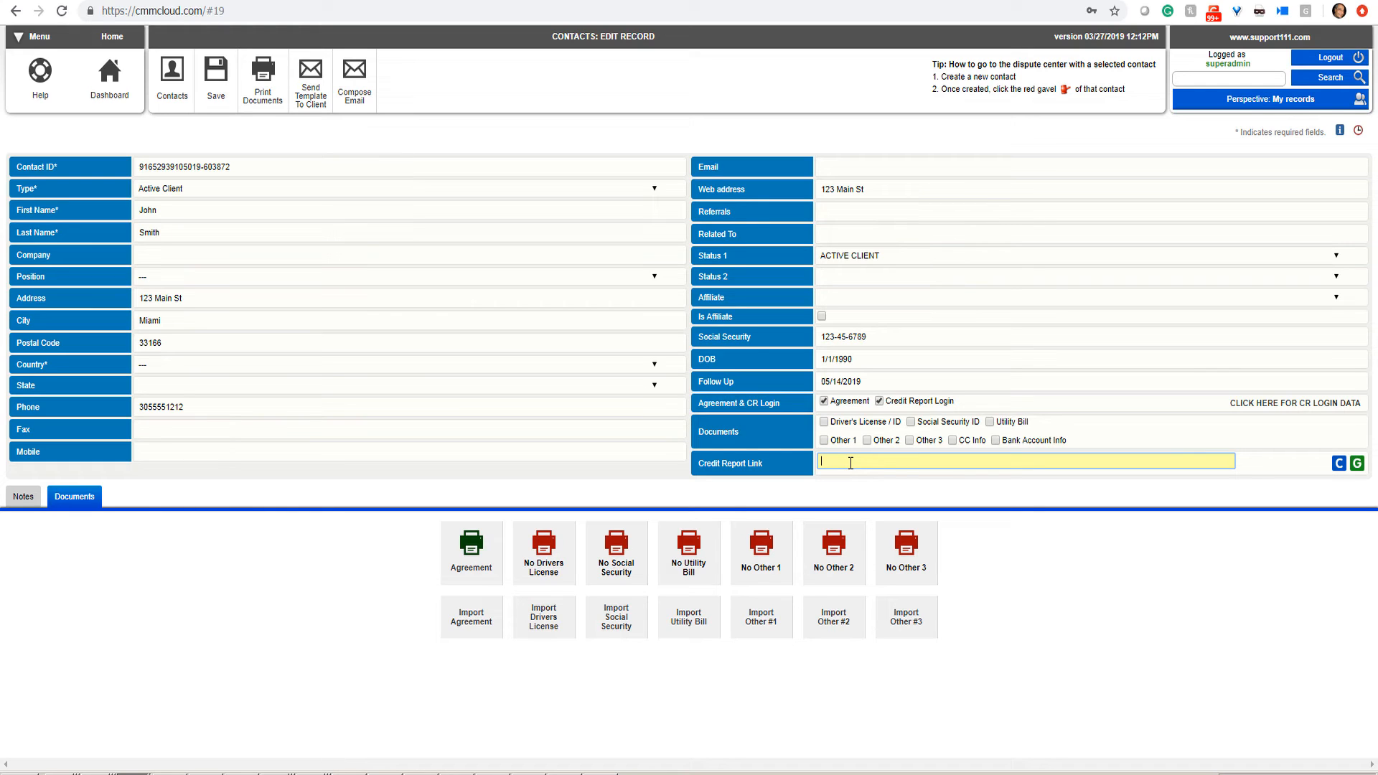
type("www.n2l.us/crmonitor")
left_click(702, 504)
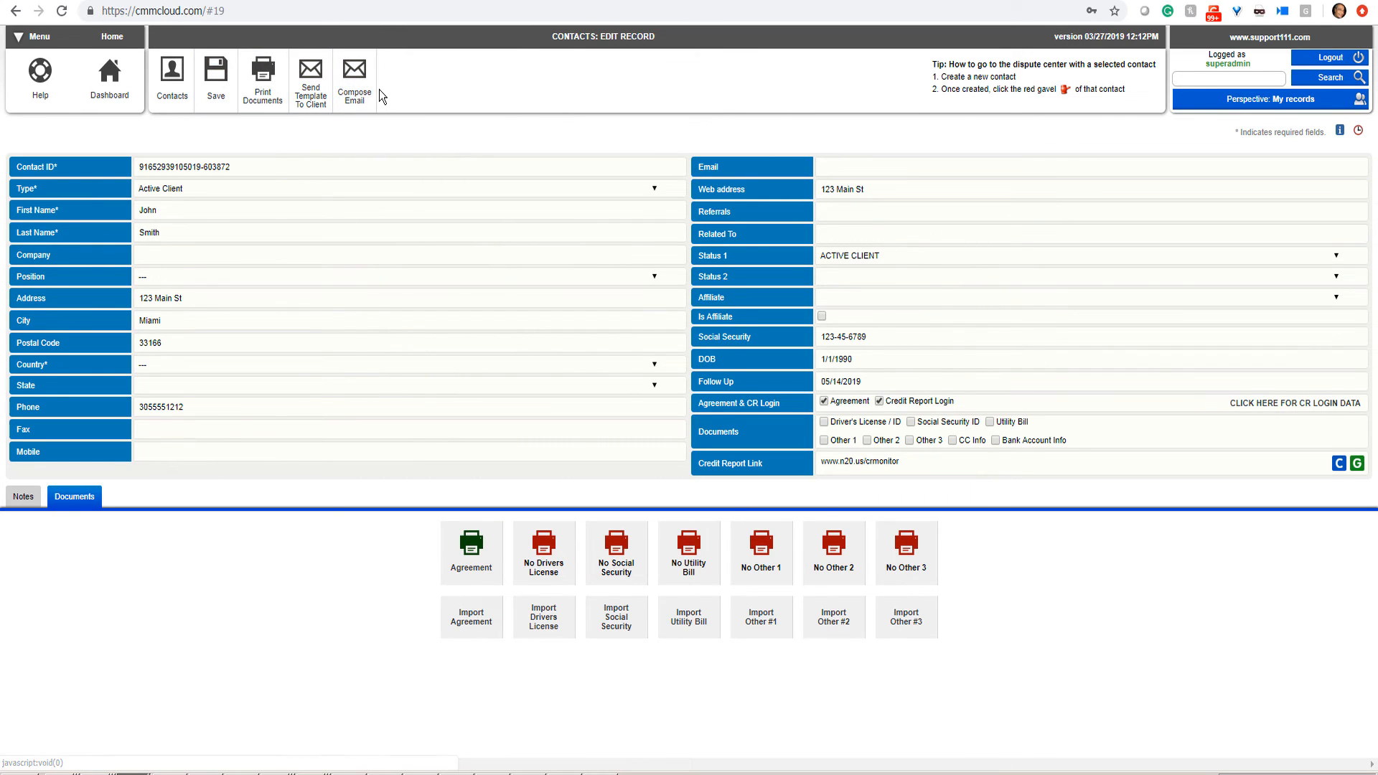
left_click(206, 86)
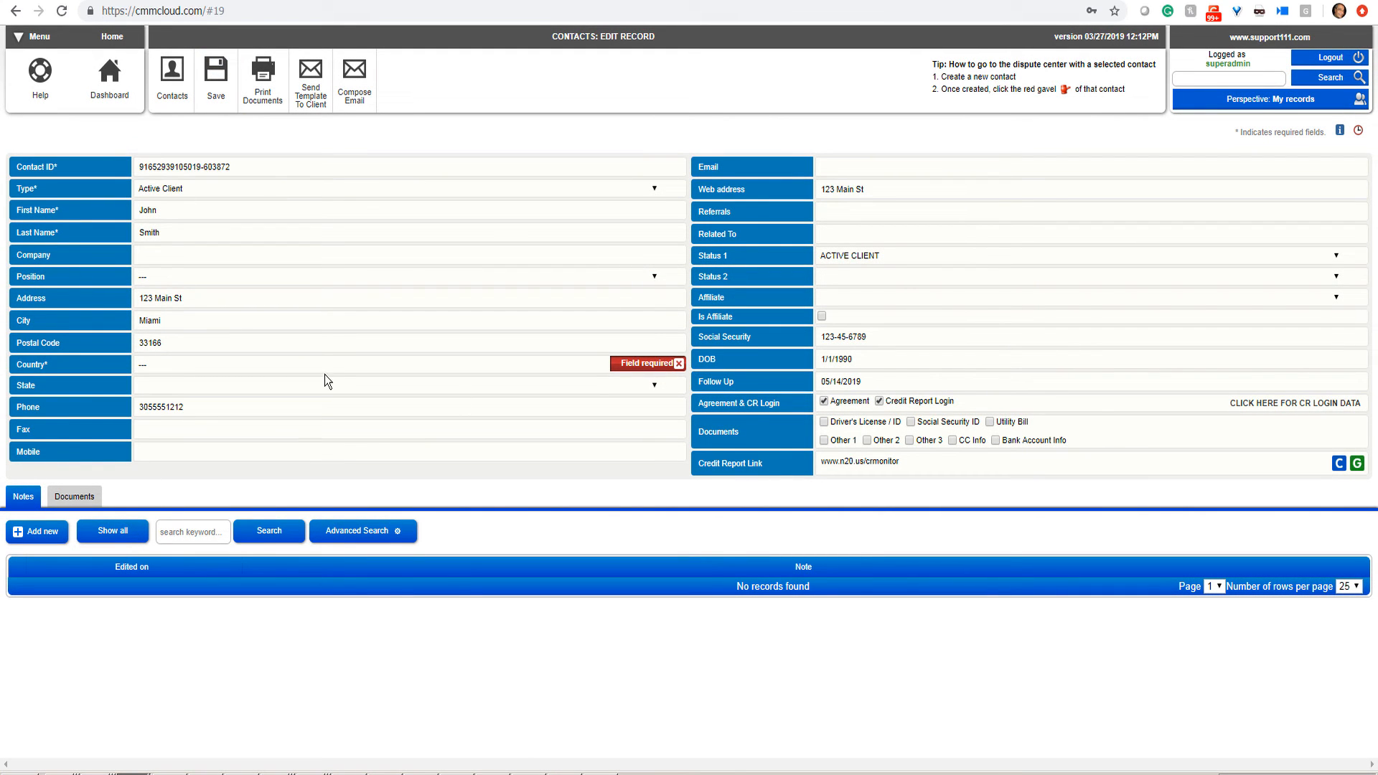
Step: Set the contact's country to United States of America, save, and go back to the contacts list
left_click(191, 366)
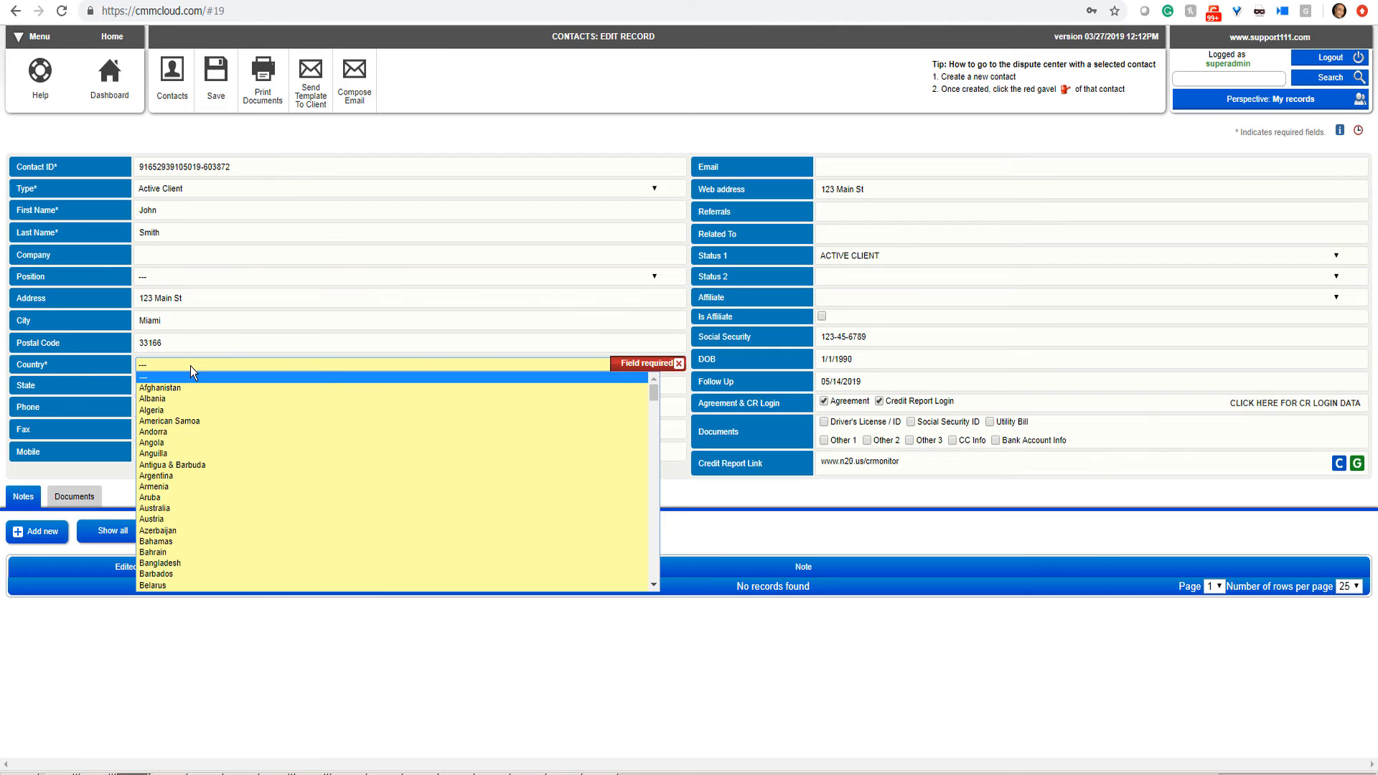
key("u")
key("Down")
key("Down")
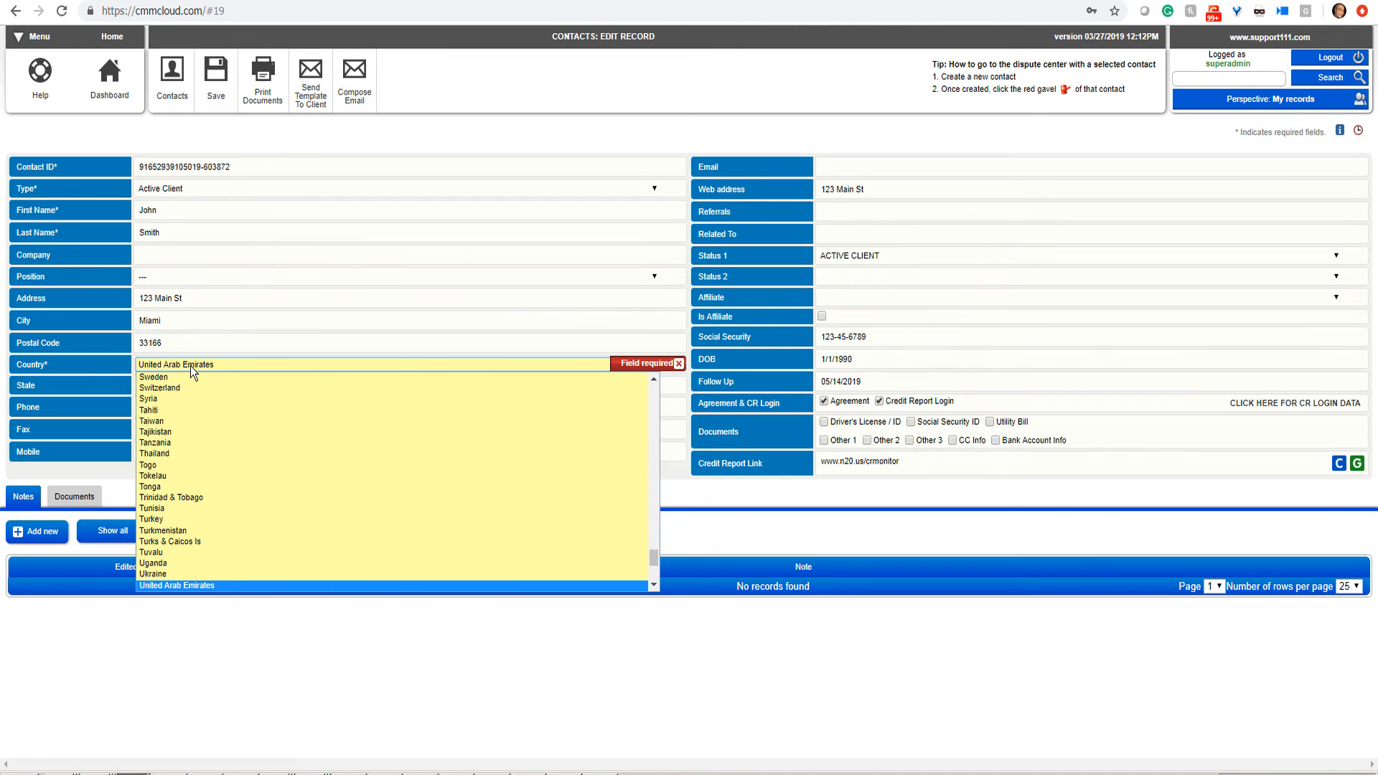
key("Down")
key("Down")
key("Return")
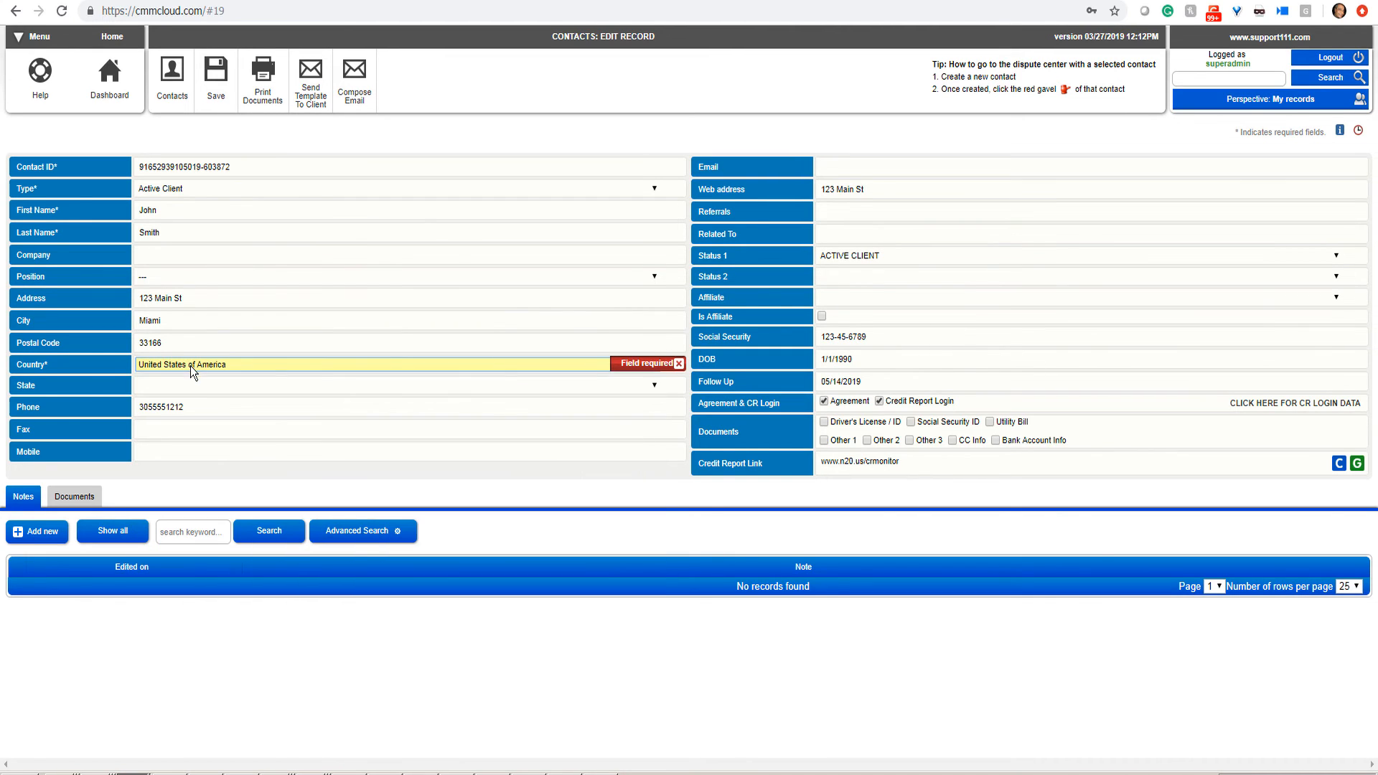
left_click(216, 74)
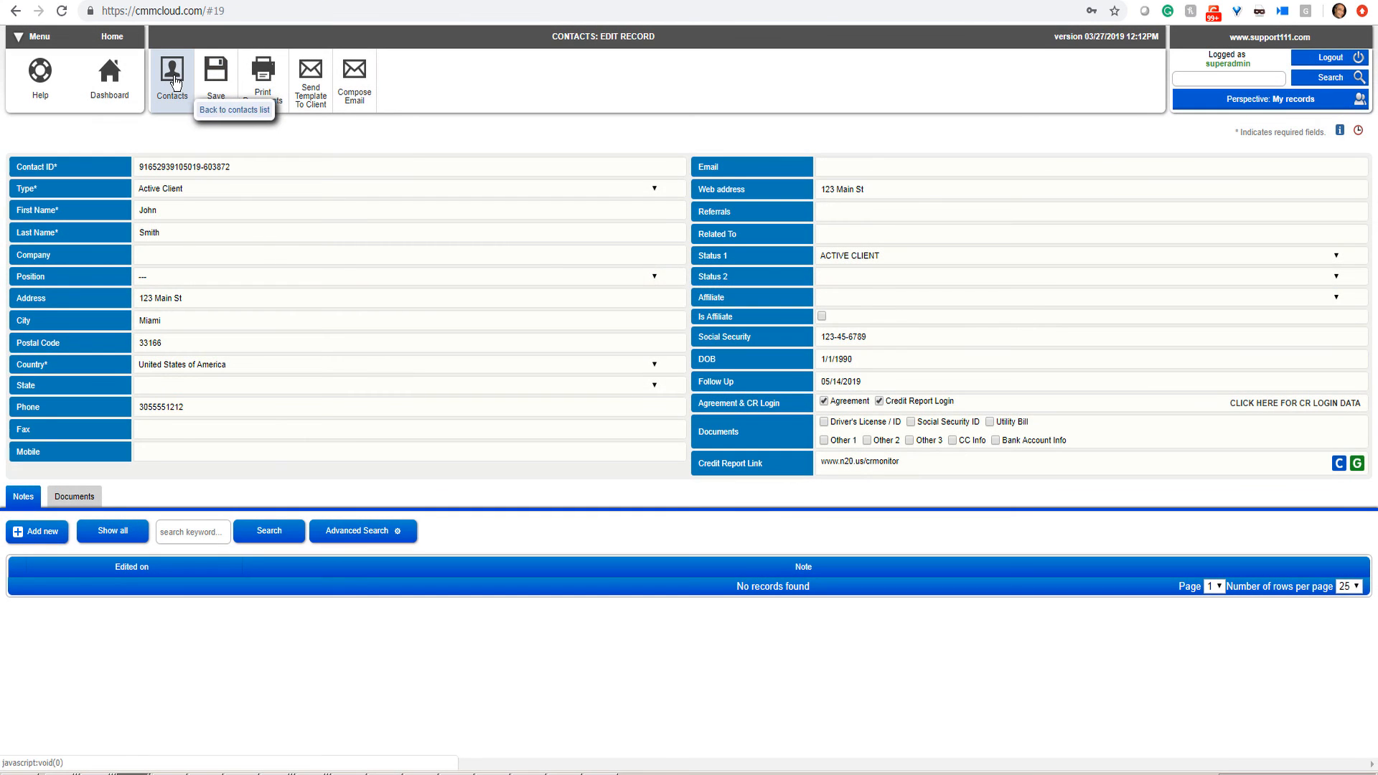
left_click(174, 78)
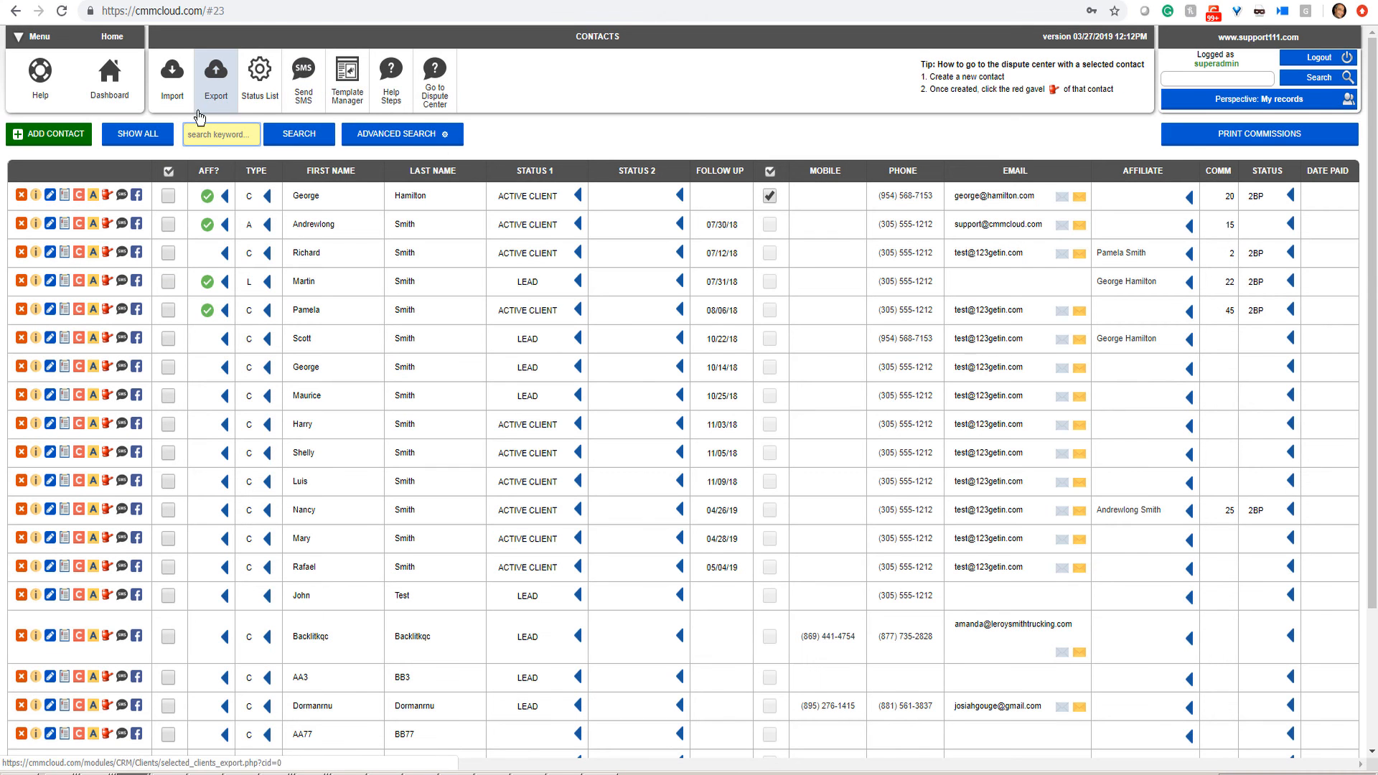
Step: Check the Super Calendar's week of 24–30 March 2019, then return to the dashboard
left_click(112, 94)
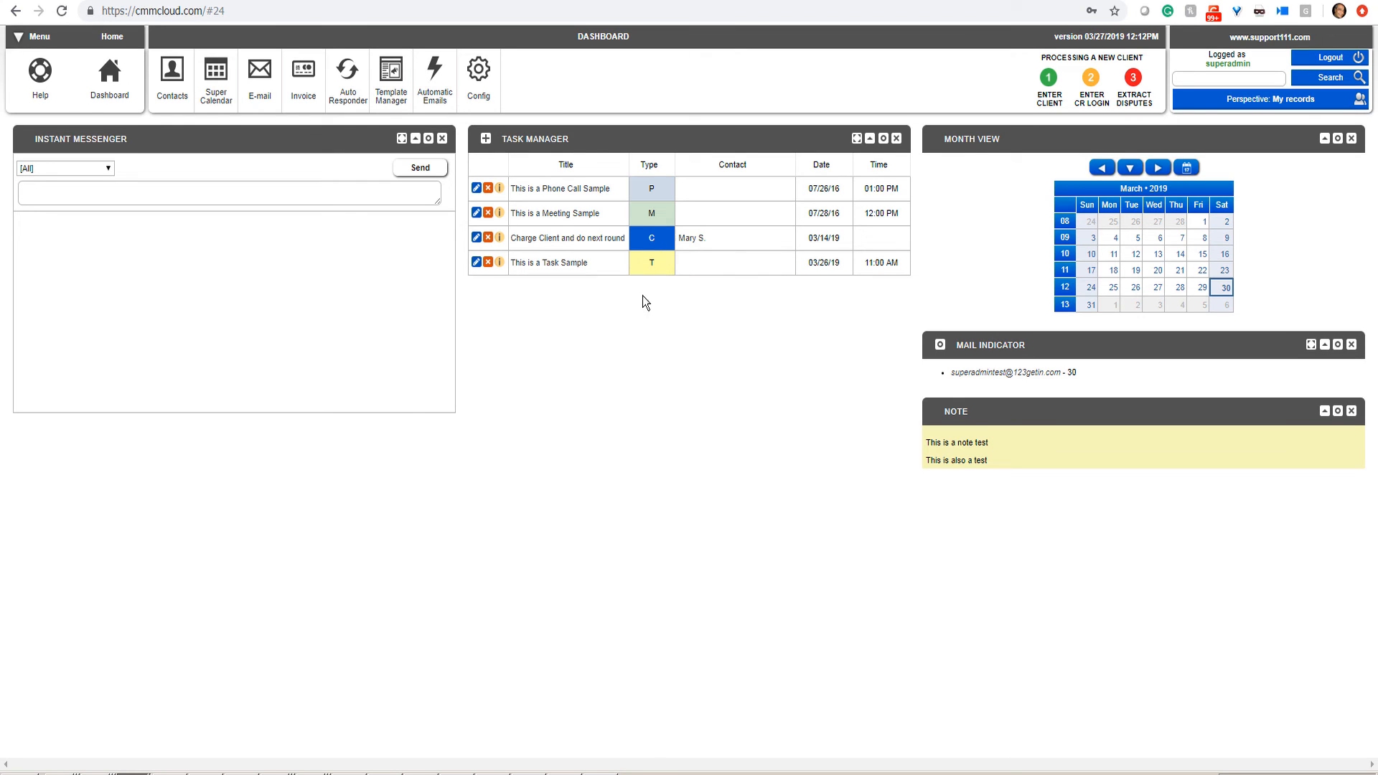
left_click(229, 96)
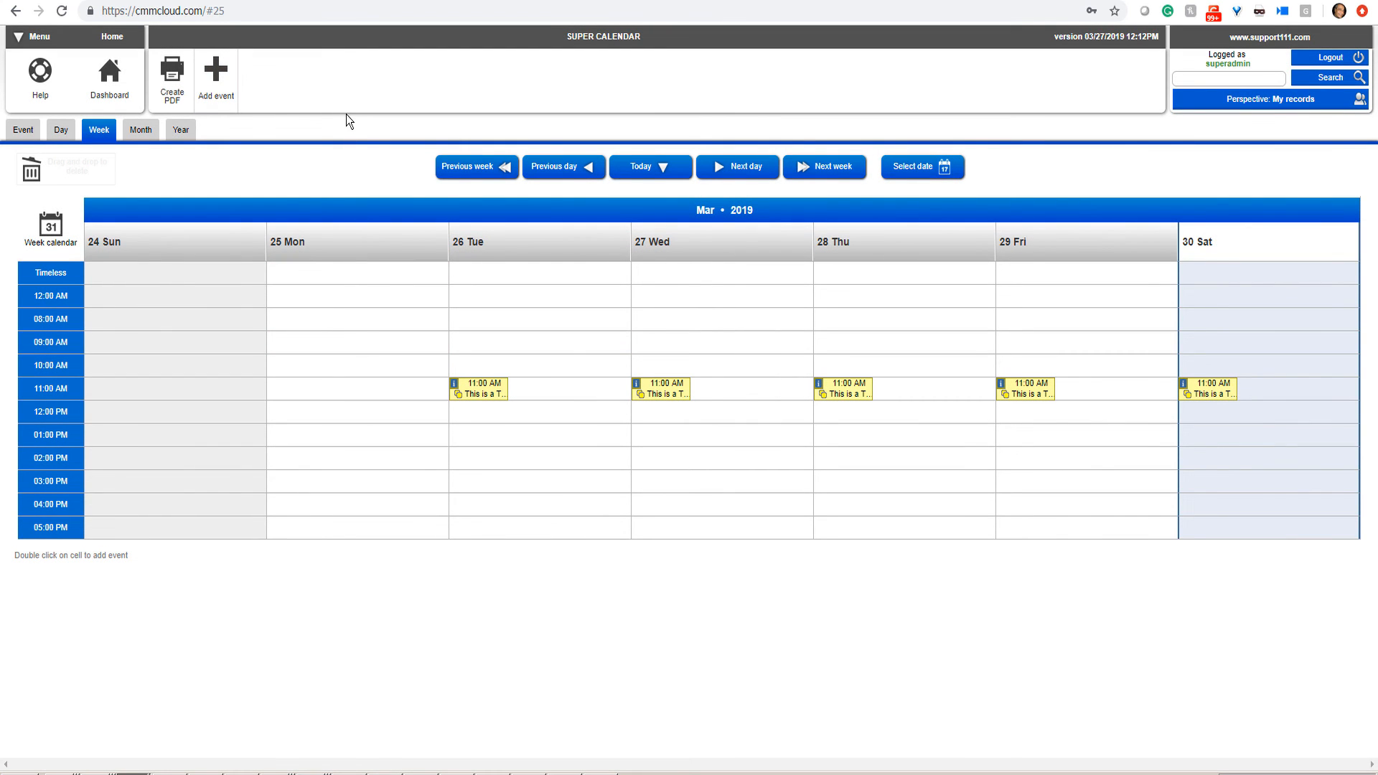
left_click(117, 83)
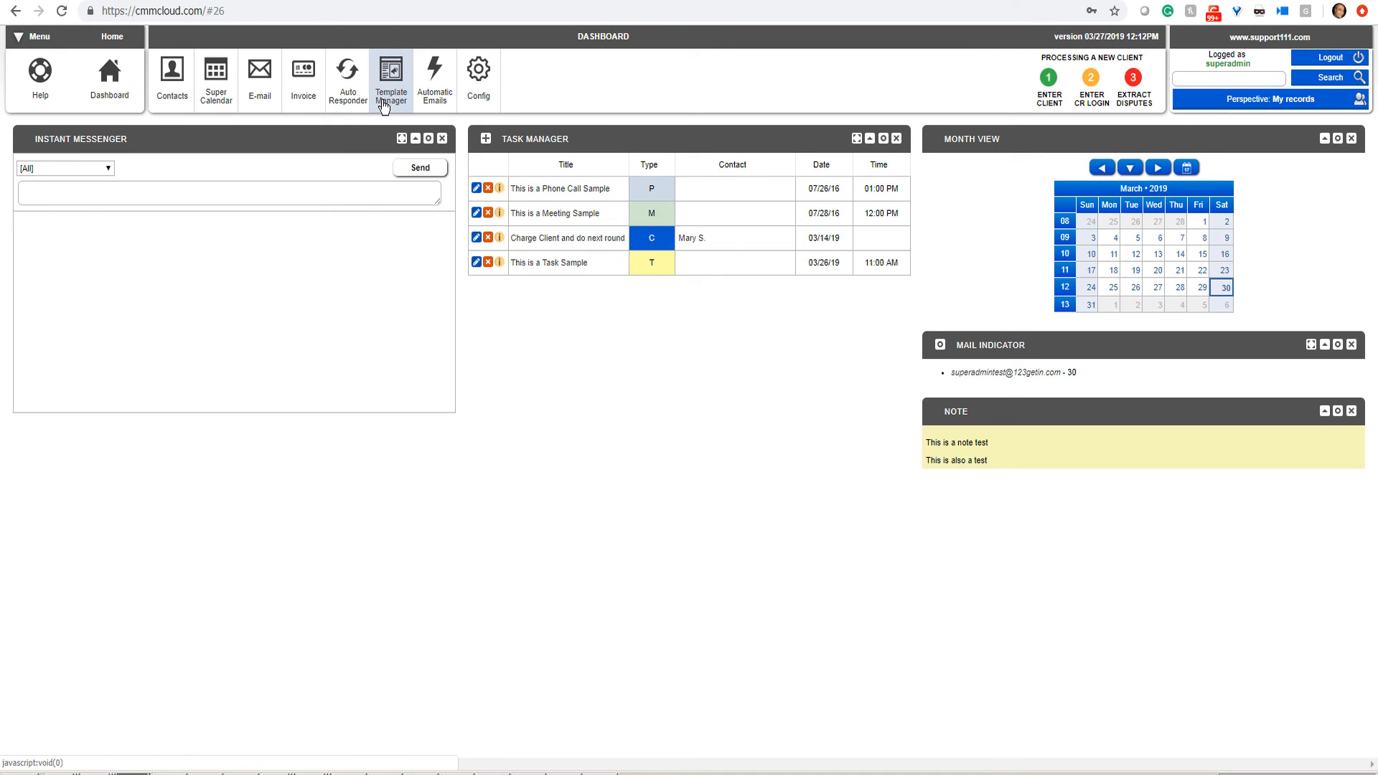
left_click(431, 108)
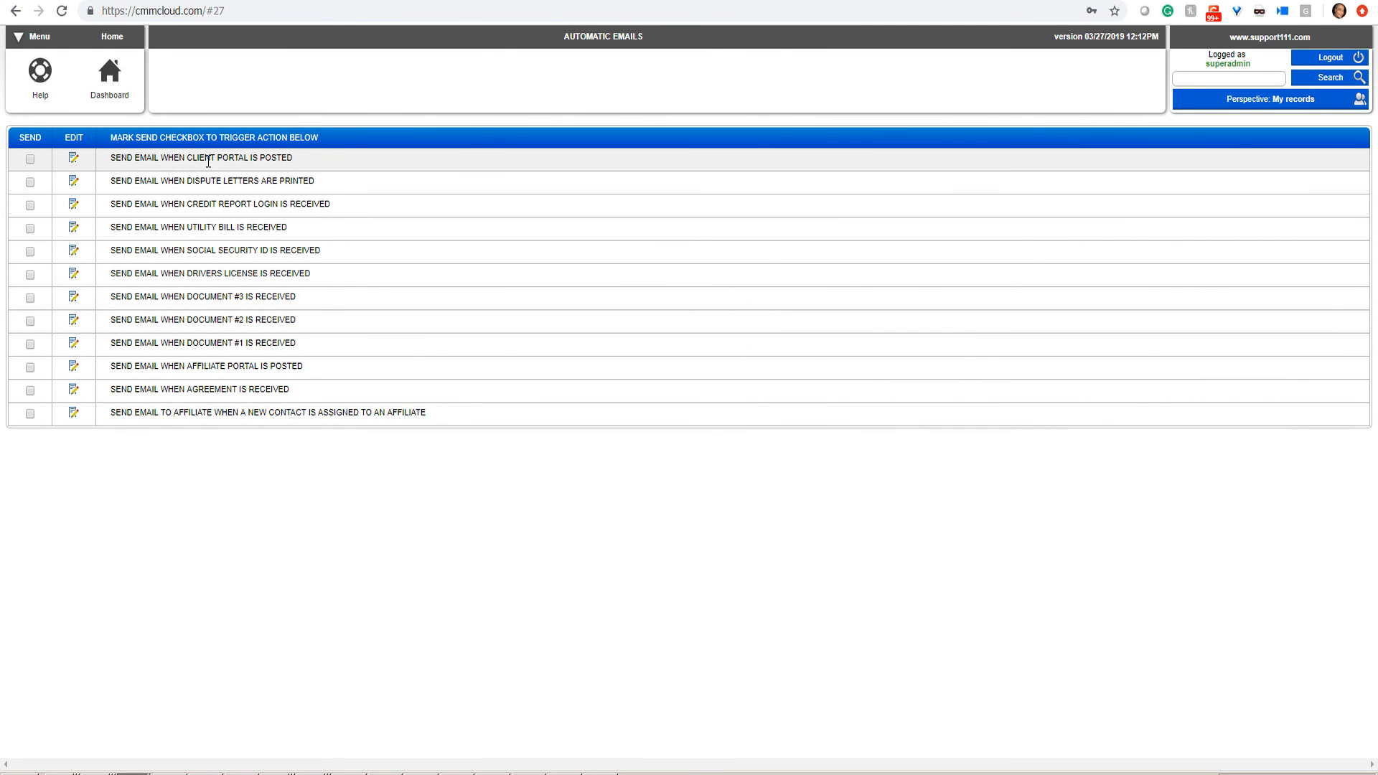
left_click(30, 160)
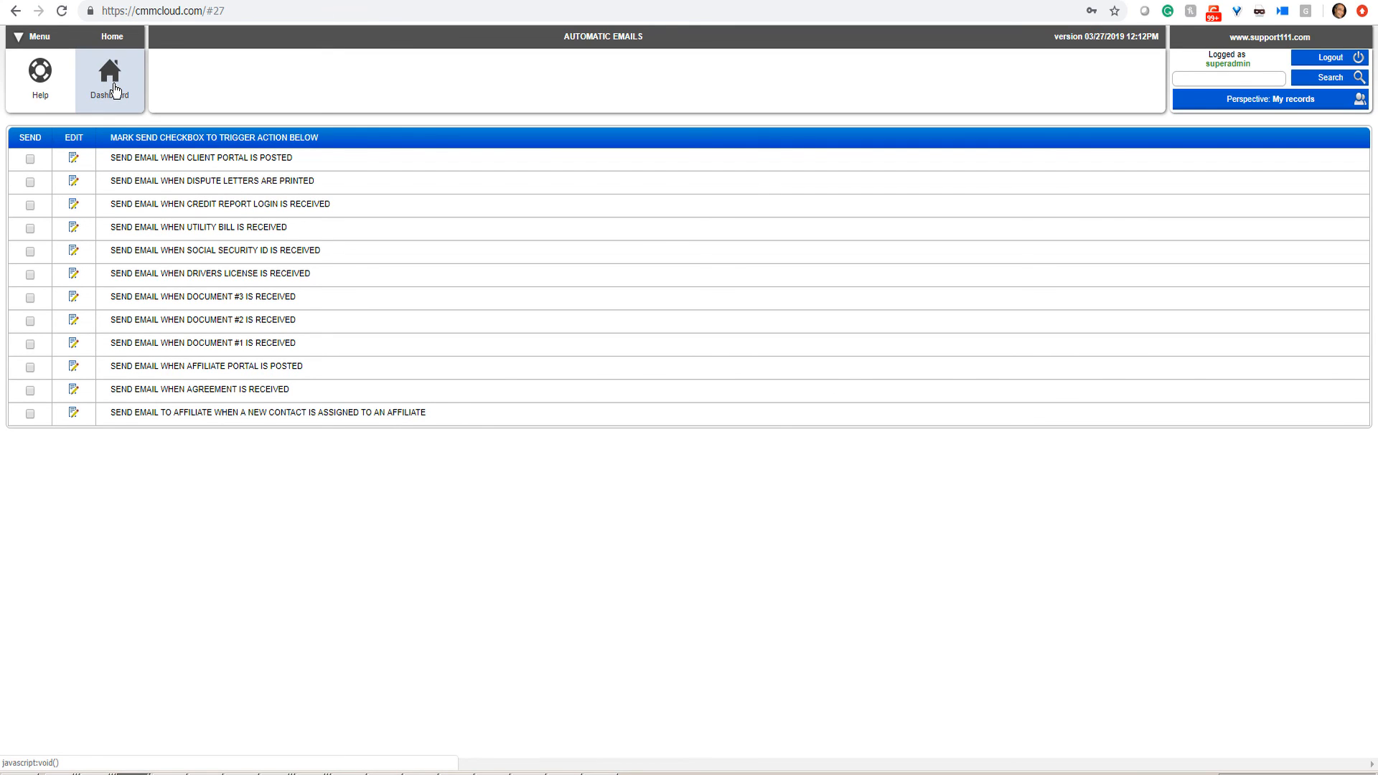
left_click(114, 89)
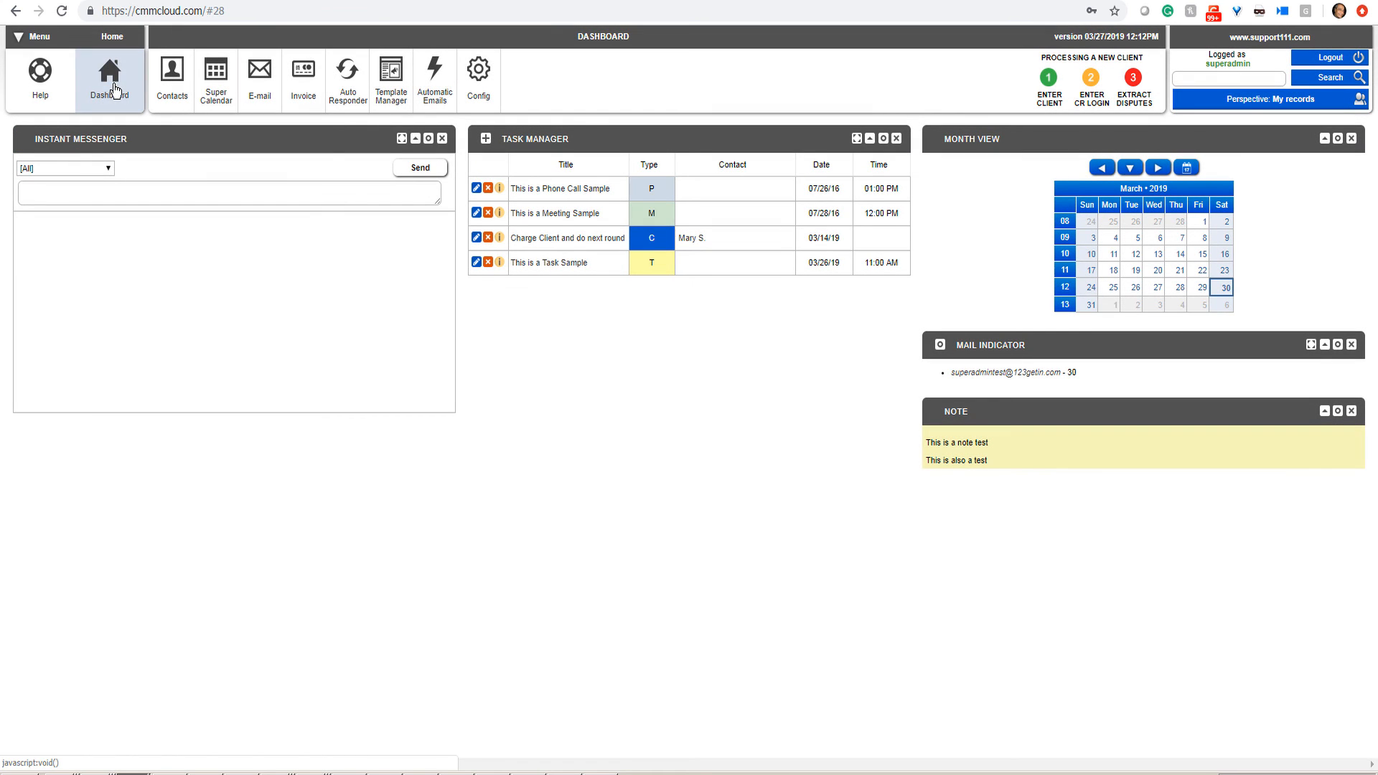